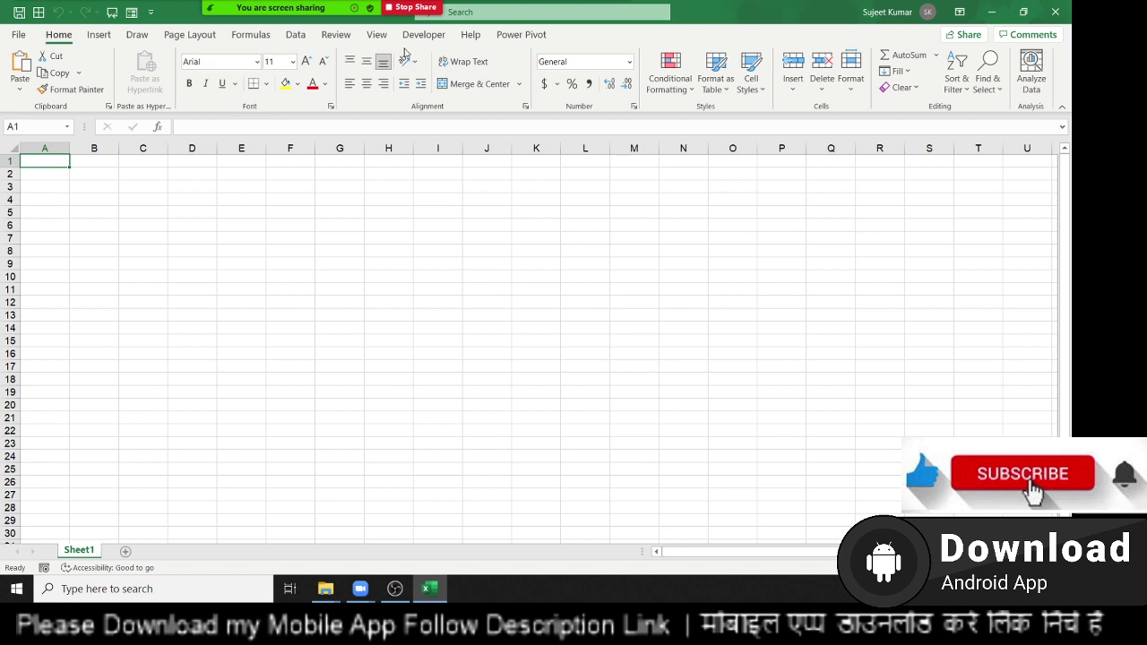
# Switch the Excel ribbon to the Developer tab for the macro tools
pyautogui.click(438, 39)
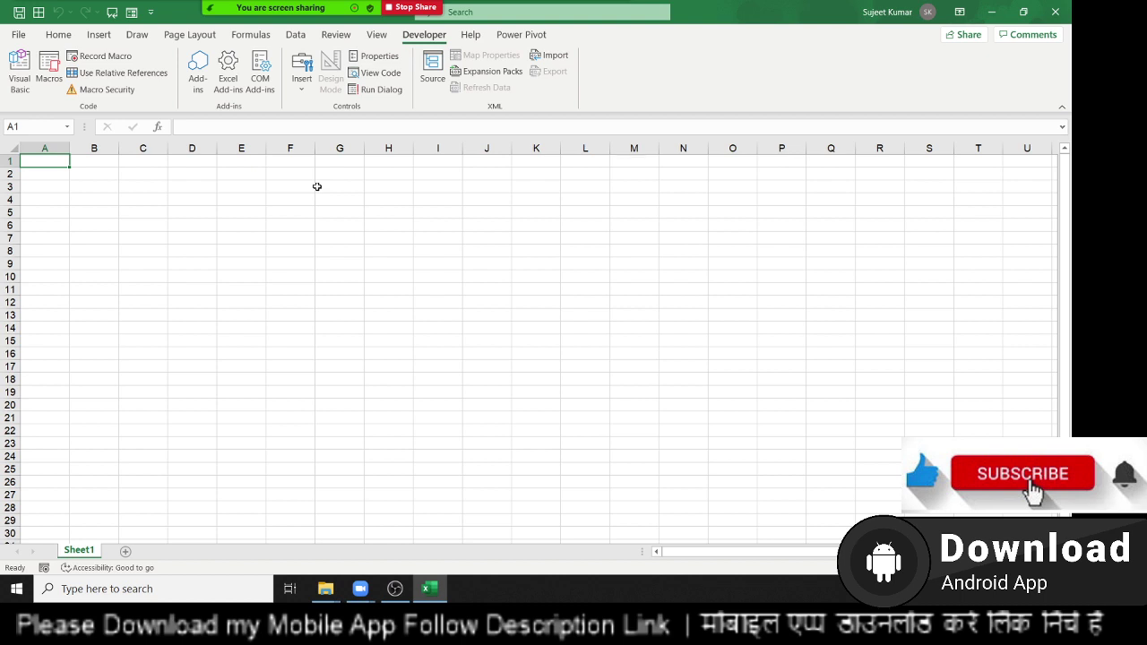
# Record Macro1 typing the headings Name, Roll and Marks into A1, B1 and C1, ending on A2
pyautogui.click(130, 262)
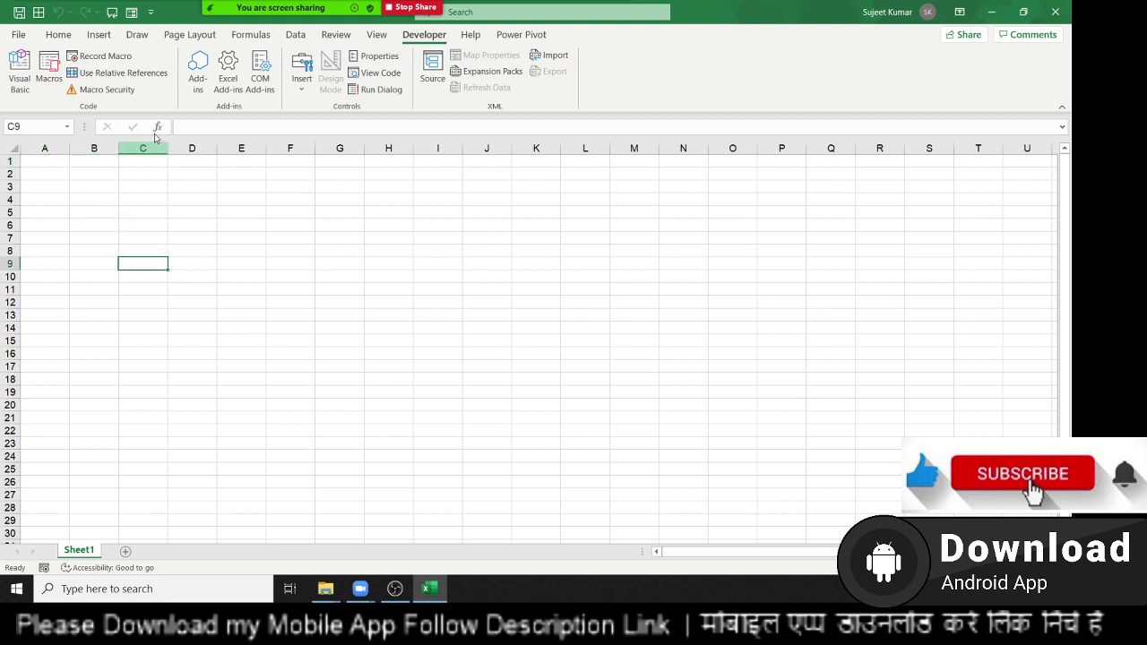
pyautogui.click(105, 56)
pyautogui.click(610, 415)
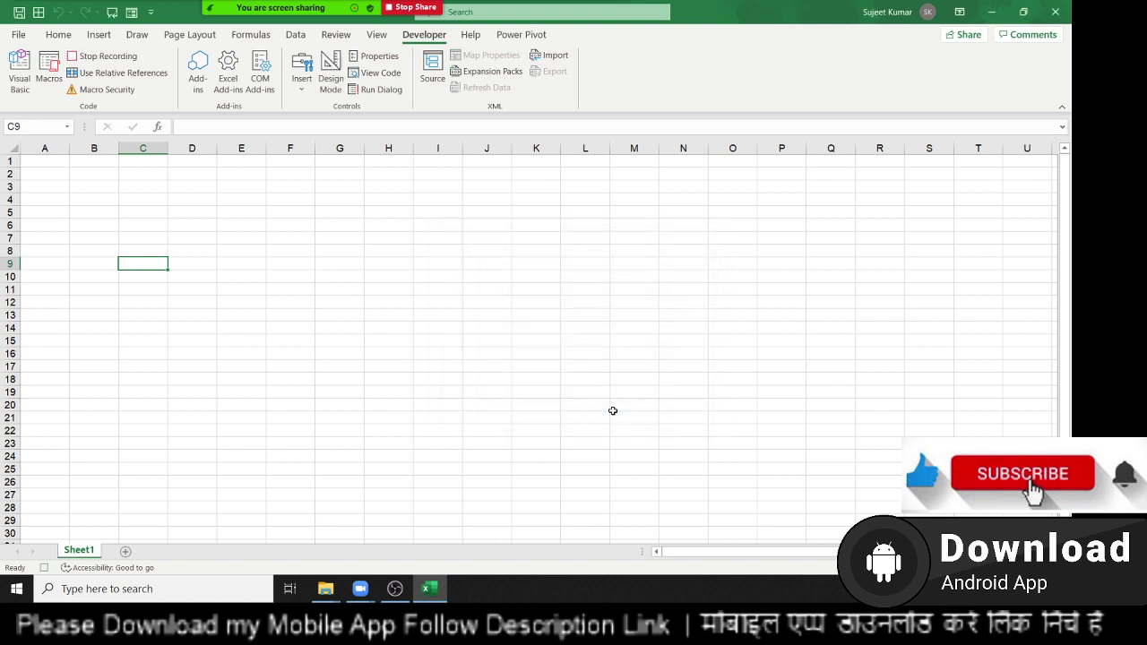
pyautogui.click(94, 149)
pyautogui.click(44, 149)
pyautogui.click(52, 165)
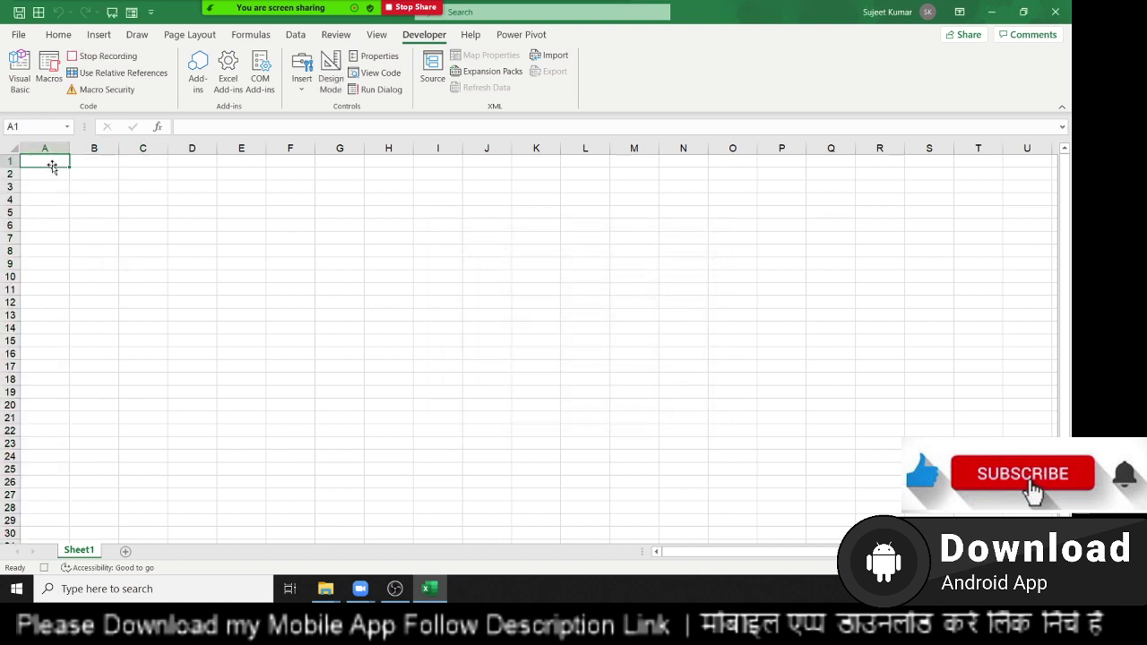
pyautogui.write('Name')
pyautogui.press('Tab')
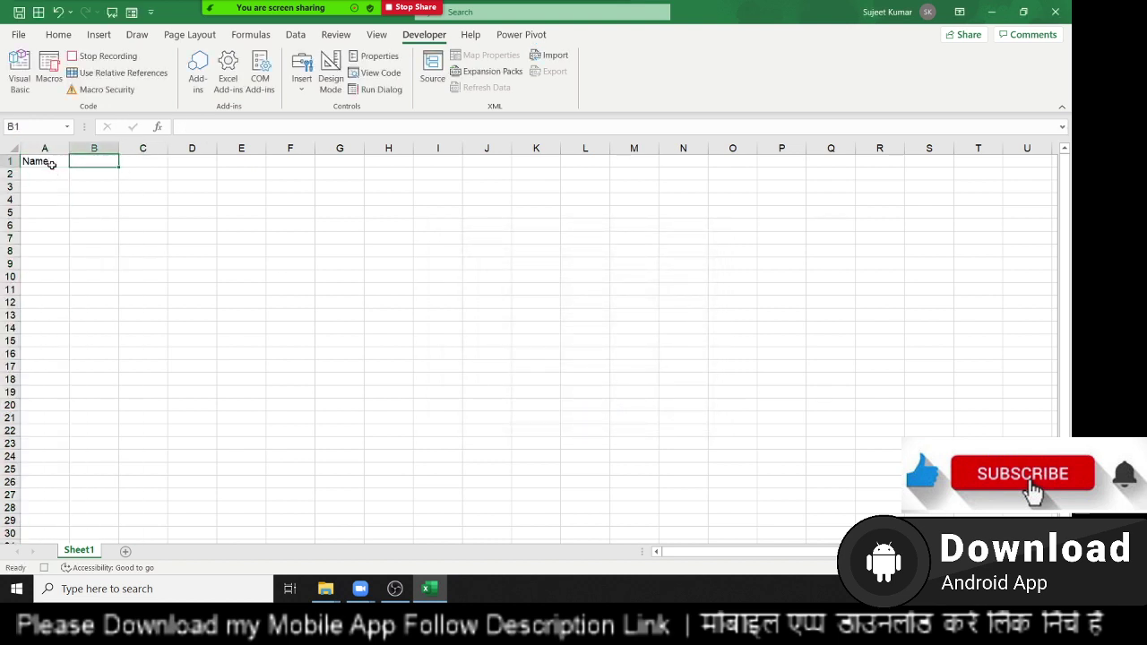
pyautogui.write('Roll')
pyautogui.press('Tab')
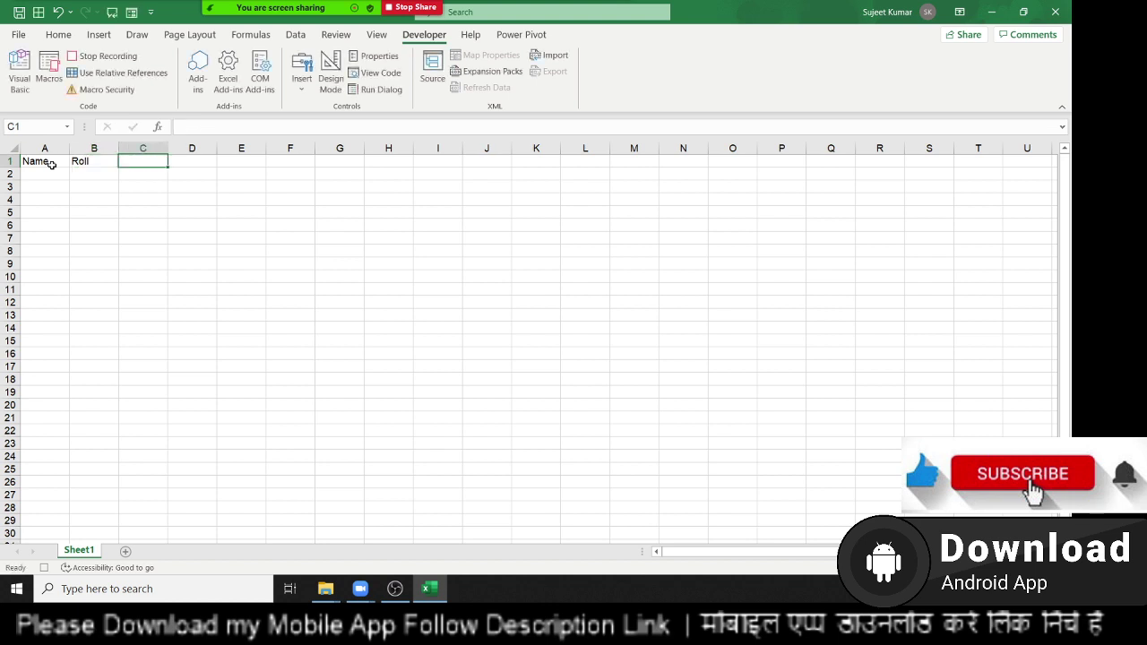
pyautogui.write('Marks')
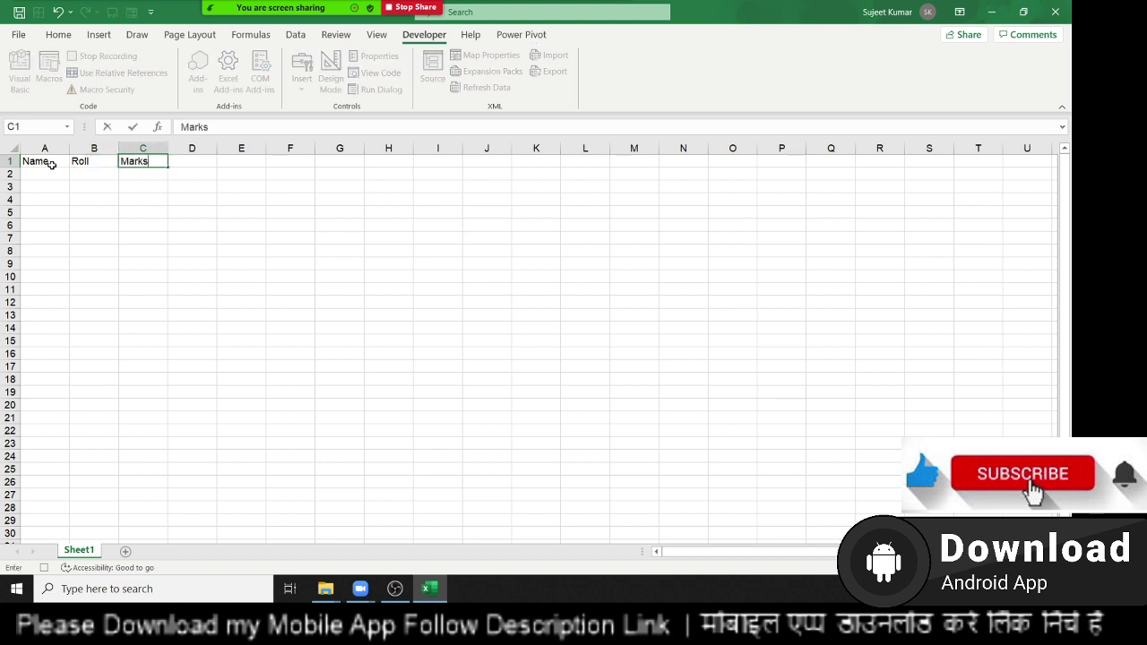
pyautogui.click(63, 172)
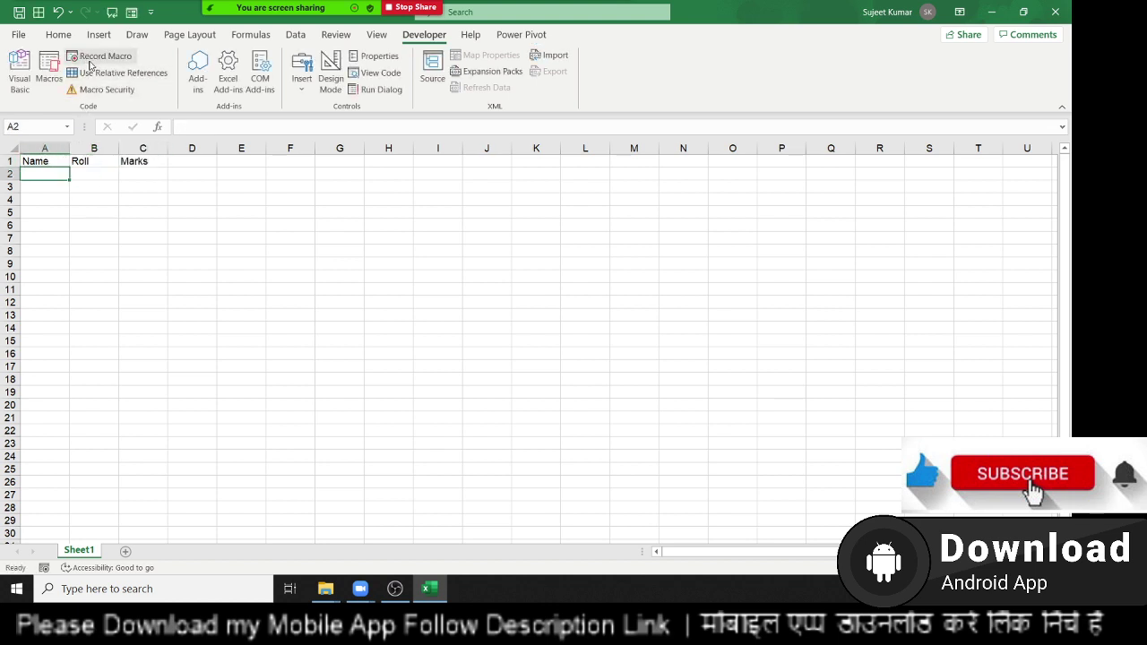
# Open the recorded Module1 code in the Visual Basic editor
pyautogui.click(19, 71)
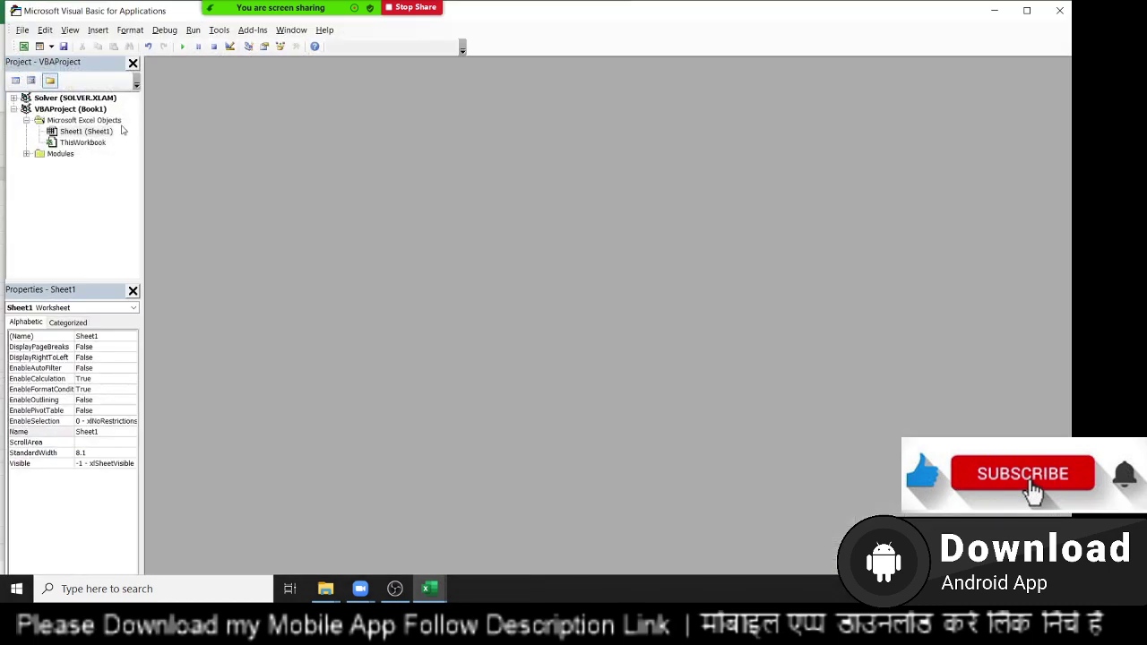
pyautogui.doubleClick(40, 156)
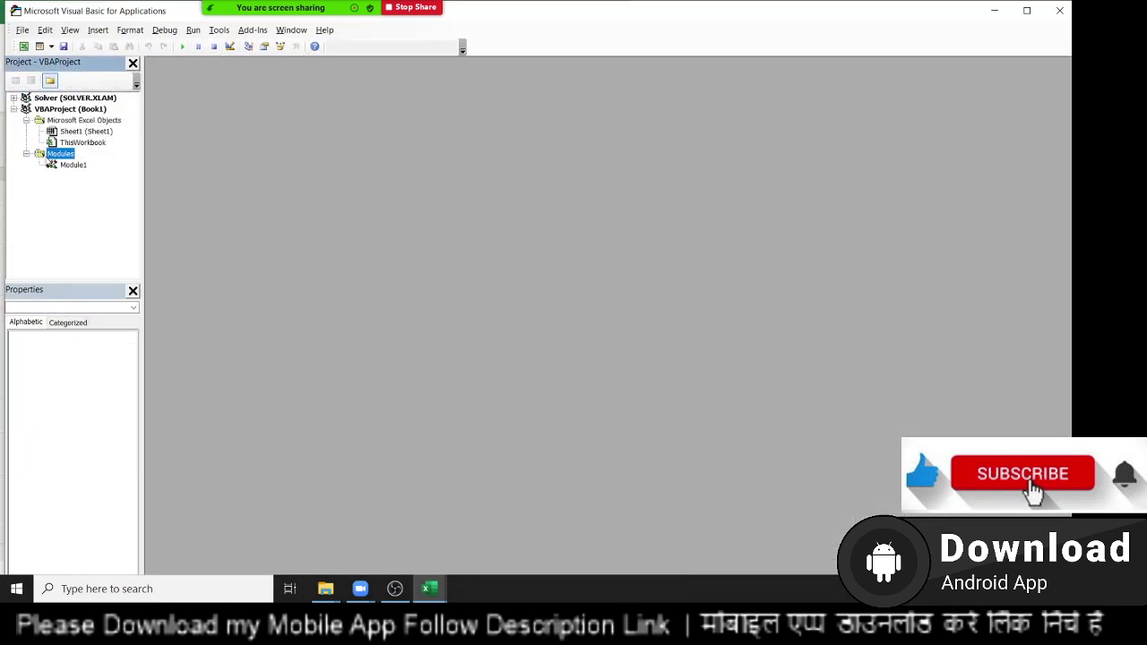
pyautogui.doubleClick(54, 165)
# Below Macro1, add Sub mm containing Range("A1").Value = "Name"
pyautogui.click(369, 262)
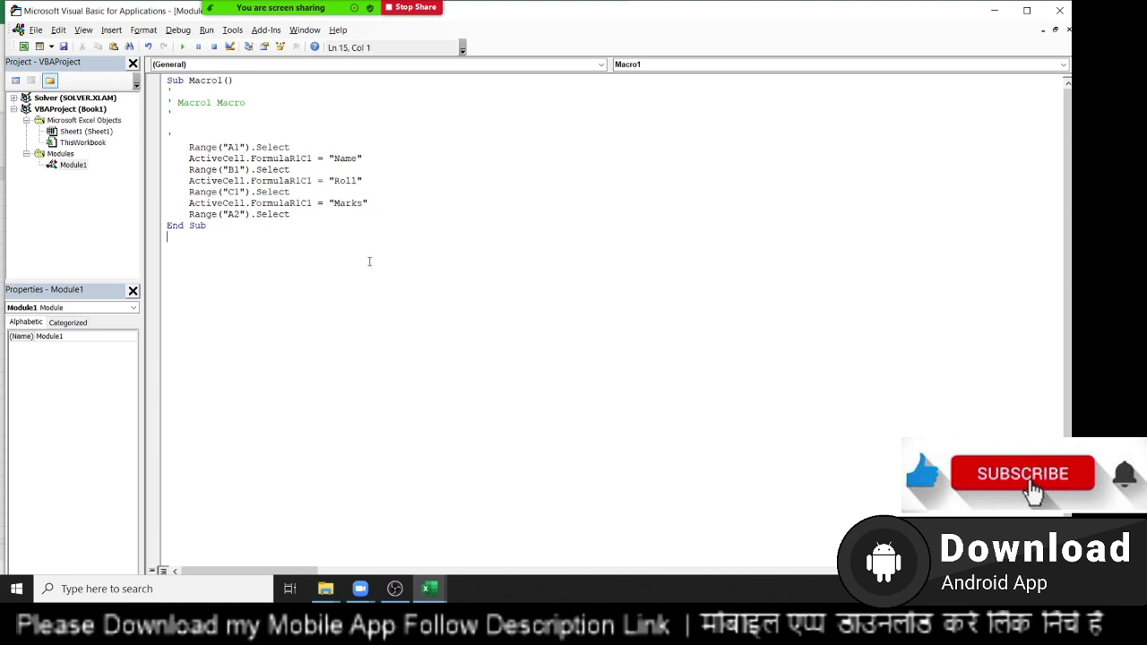
pyautogui.write('su')
pyautogui.write('n')
pyautogui.press('BackSpace')
pyautogui.press('BackSpace')
pyautogui.write('b ')
pyautogui.write('m')
pyautogui.write('m')
pyautogui.press('Return')
pyautogui.press('Return')
pyautogui.press('Up')
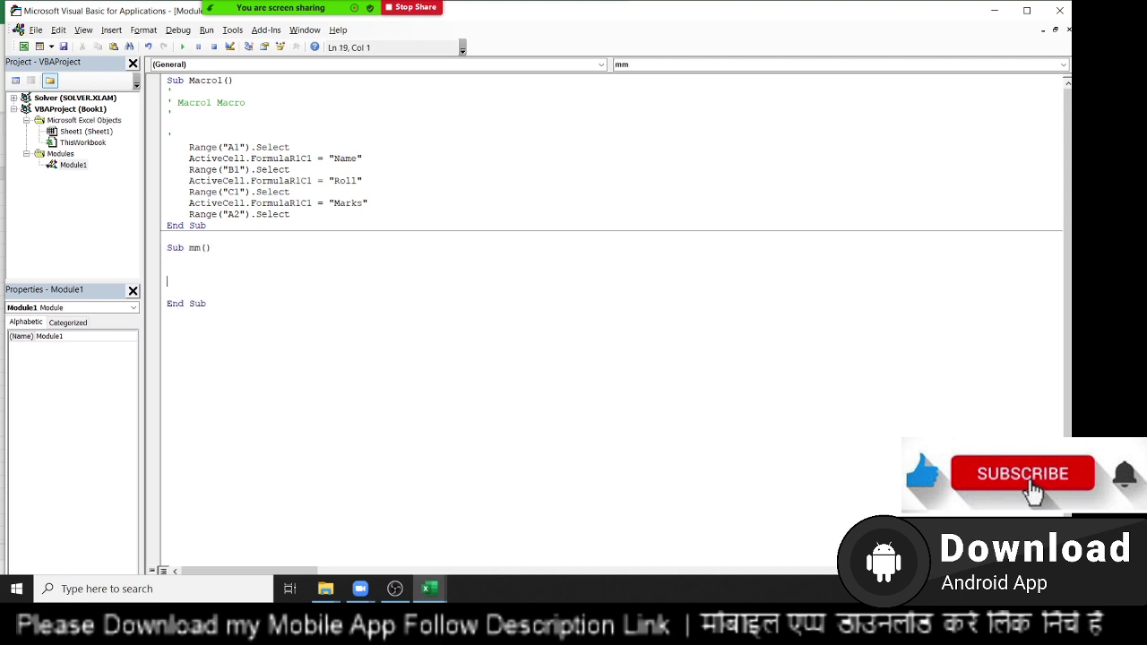
pyautogui.press('Up')
pyautogui.write('range')
pyautogui.write('("A')
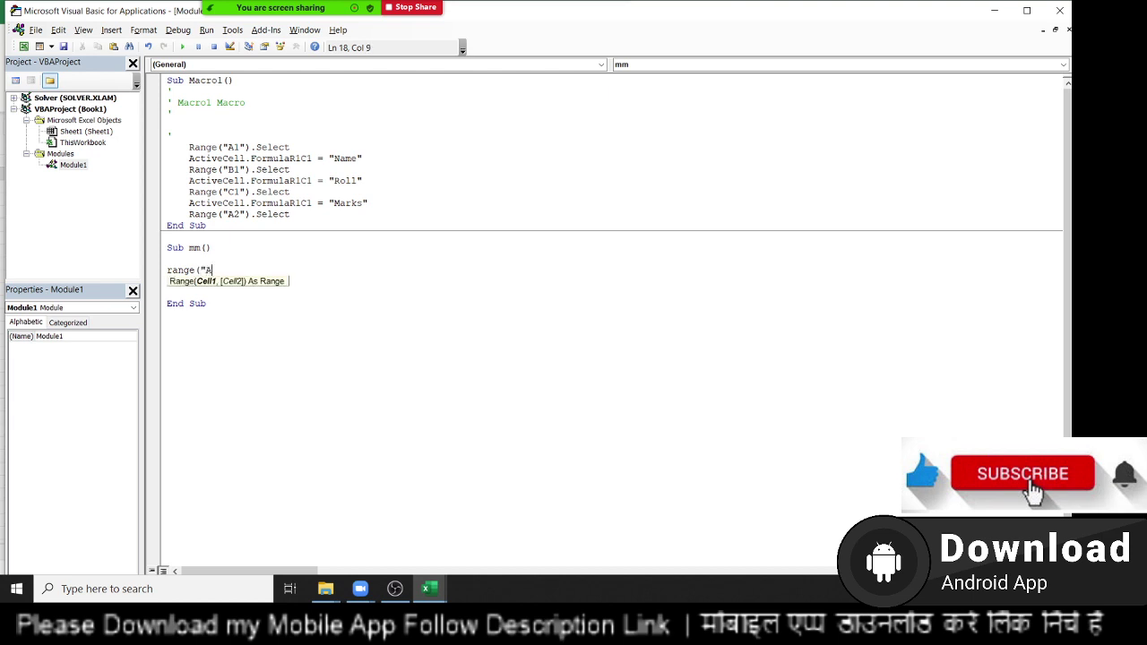
pyautogui.write('1").')
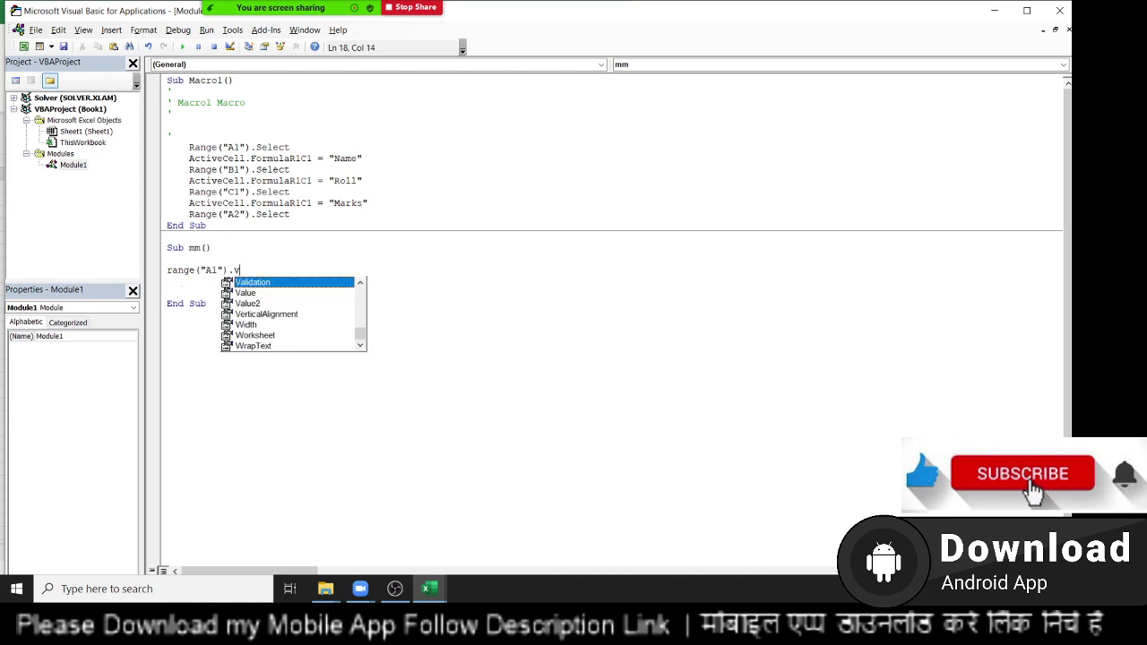
pyautogui.write('v ')
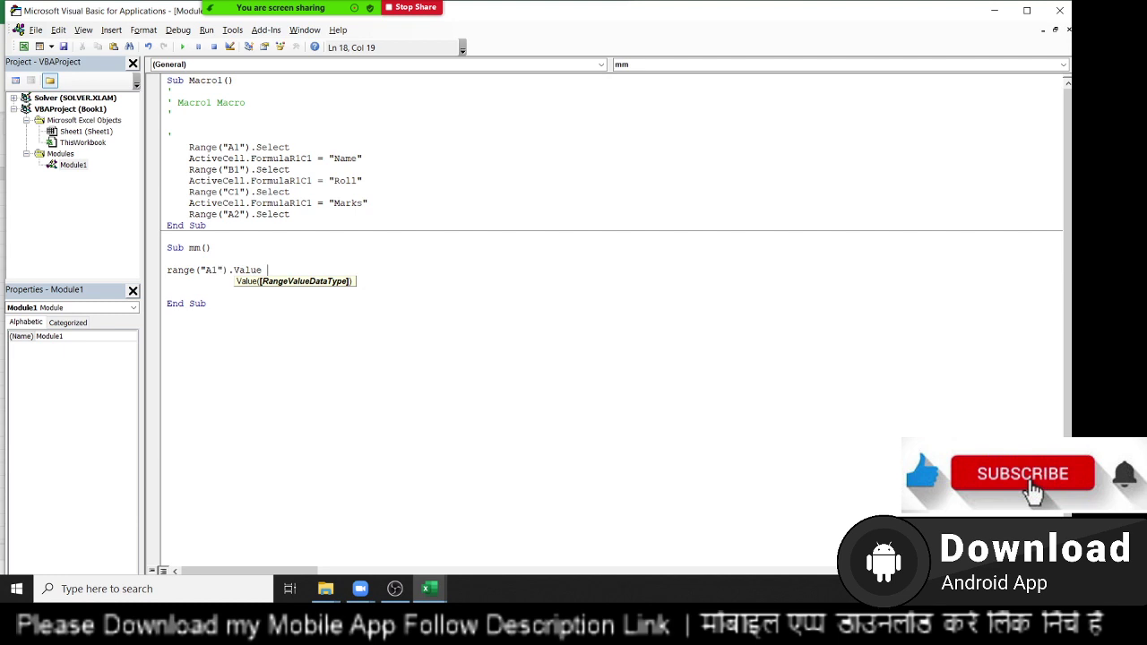
pyautogui.write('= "Name')
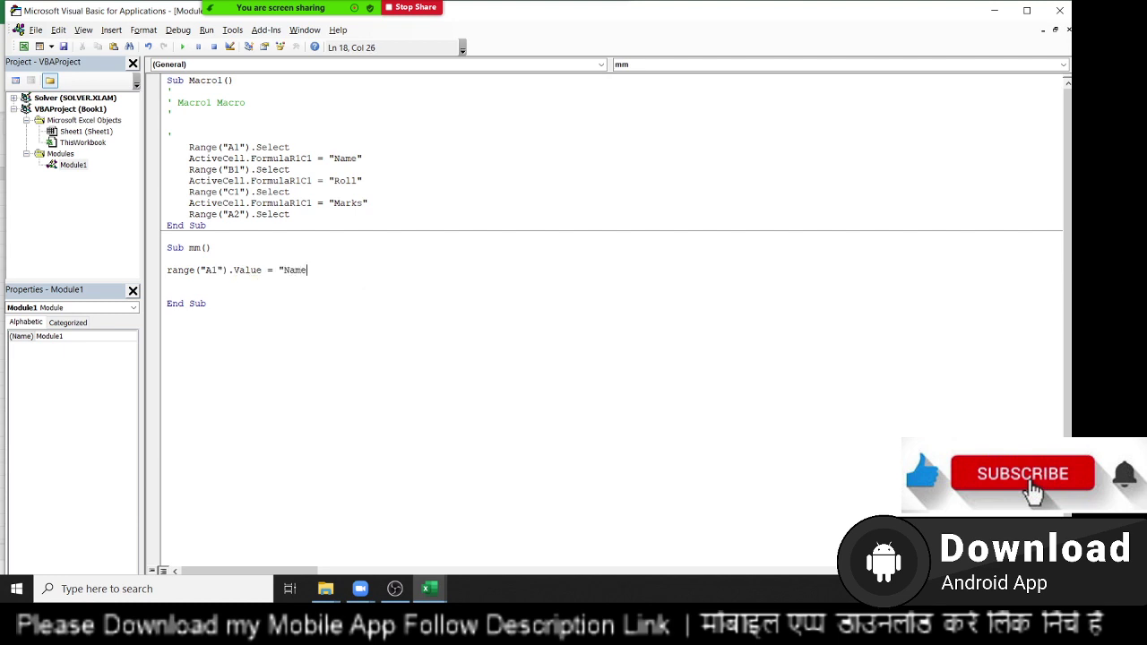
pyautogui.press('Return')
pyautogui.press('Up')
# Duplicate the A1 line twice and edit the copies to set B1 to "Roll" and C1 to "Marks"
pyautogui.hotkey('shift', 'Down')
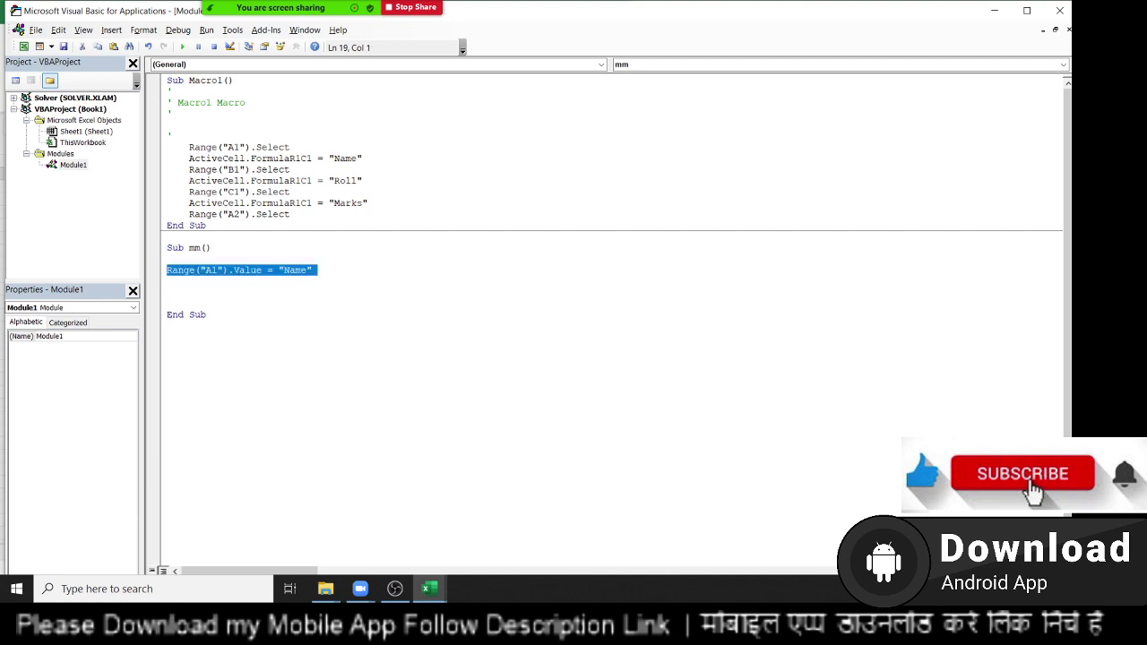
pyautogui.hotkey('ctrl', 'c')
pyautogui.hotkey('ctrl', 'v')
pyautogui.hotkey('ctrl', 'v')
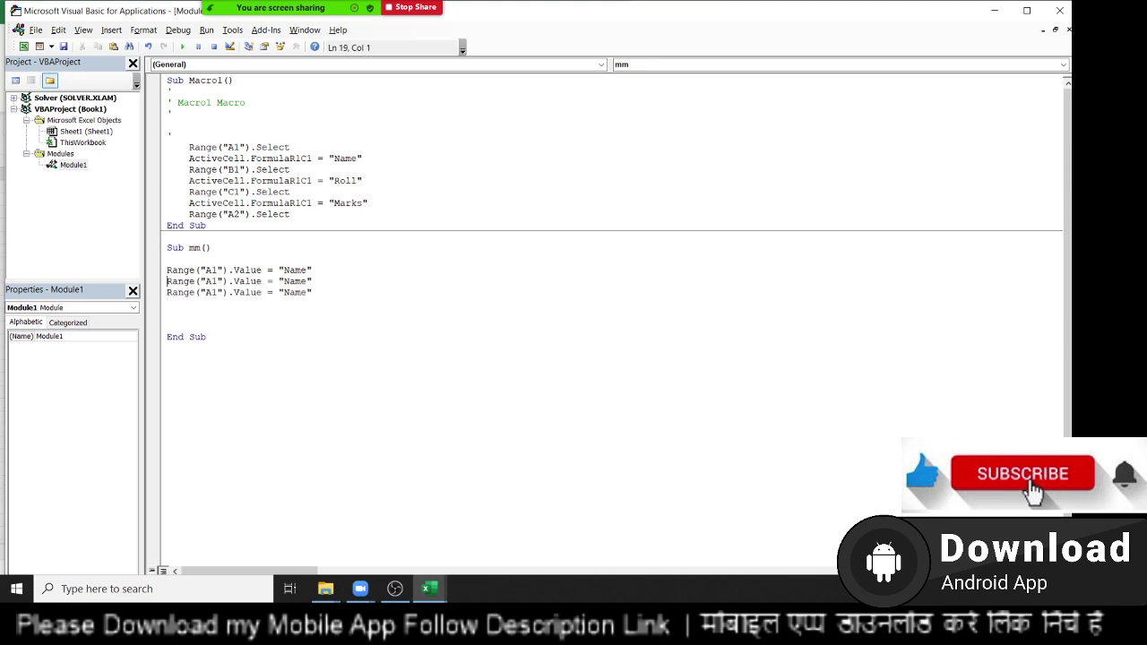
pyautogui.press('Right')
pyautogui.press('Delete')
pyautogui.write('B')
pyautogui.press('Down')
pyautogui.press('BackSpace')
pyautogui.write('C')
pyautogui.doubleClick(294, 281)
pyautogui.write('Roll')
pyautogui.doubleClick(295, 292)
pyautogui.write('Marks')
# Compare the recorded Macro1 code against the three Value lines in mm
pyautogui.click(428, 320)
pyautogui.moveTo(290, 214); pyautogui.dragTo(188, 147)
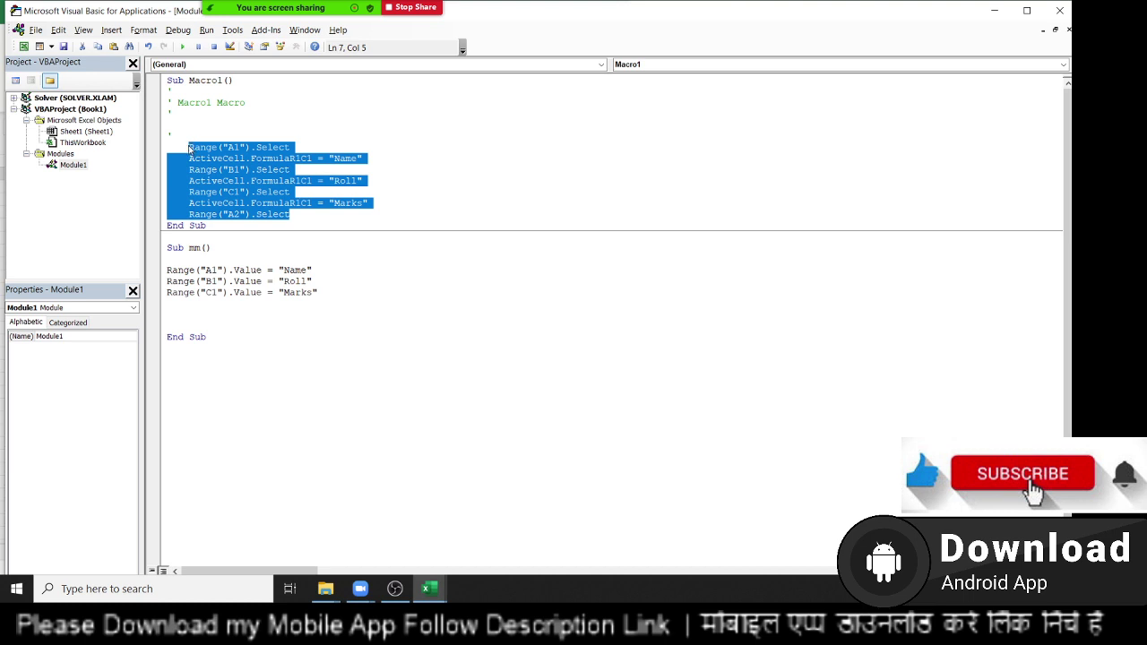
pyautogui.click(236, 292)
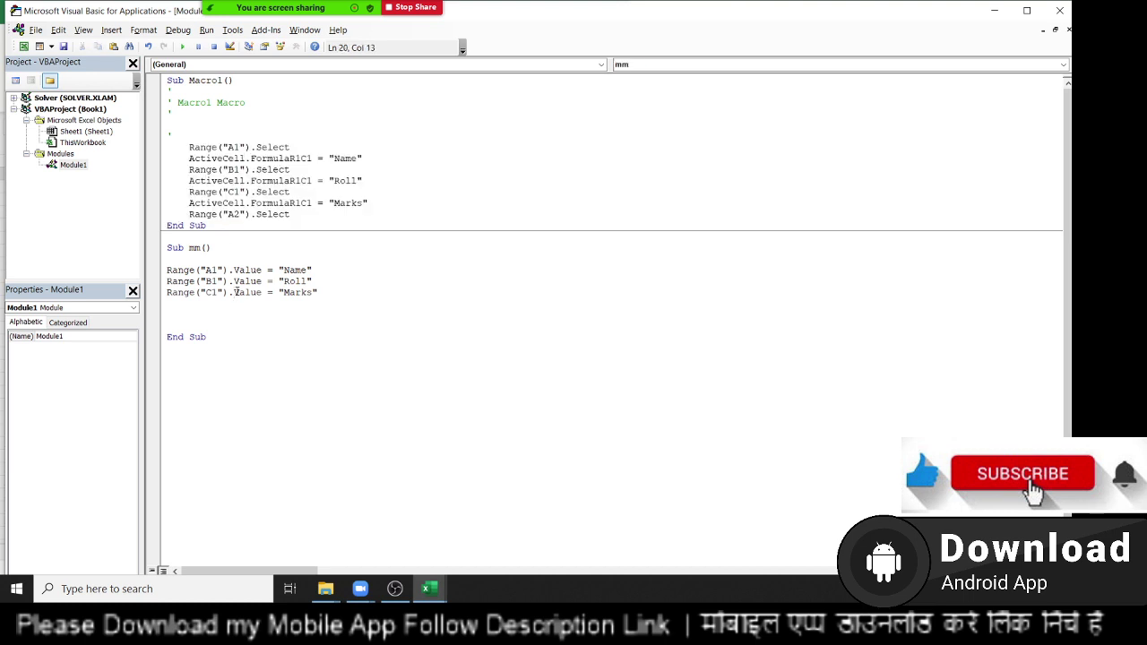
pyautogui.moveTo(212, 307); pyautogui.dragTo(169, 259)
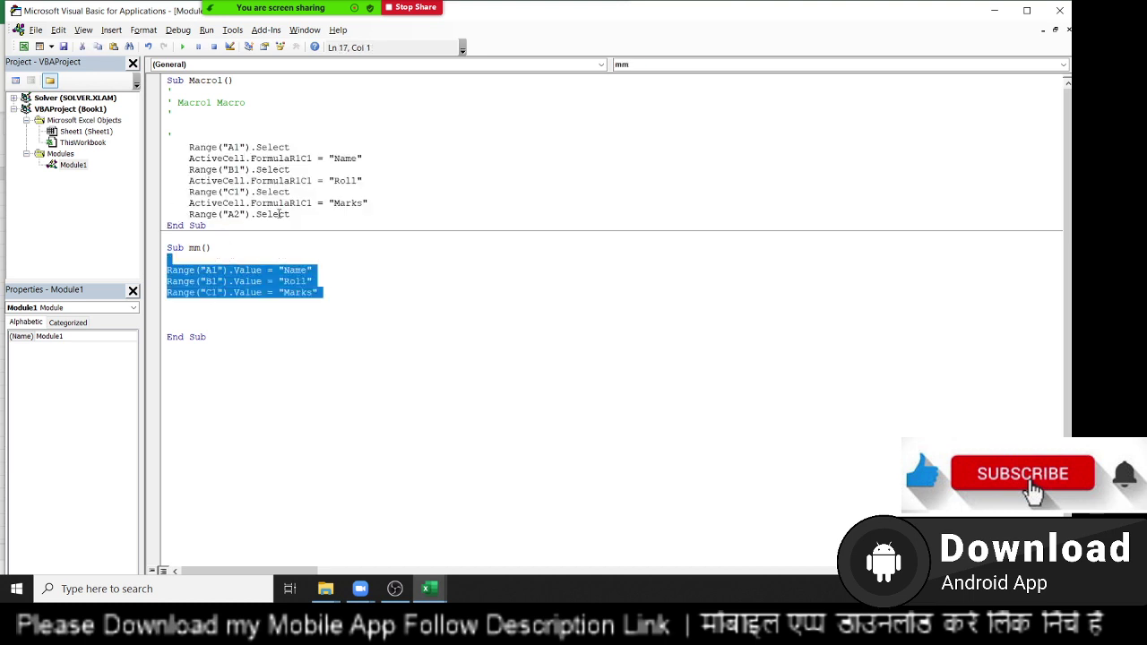
pyautogui.moveTo(287, 215); pyautogui.dragTo(177, 137)
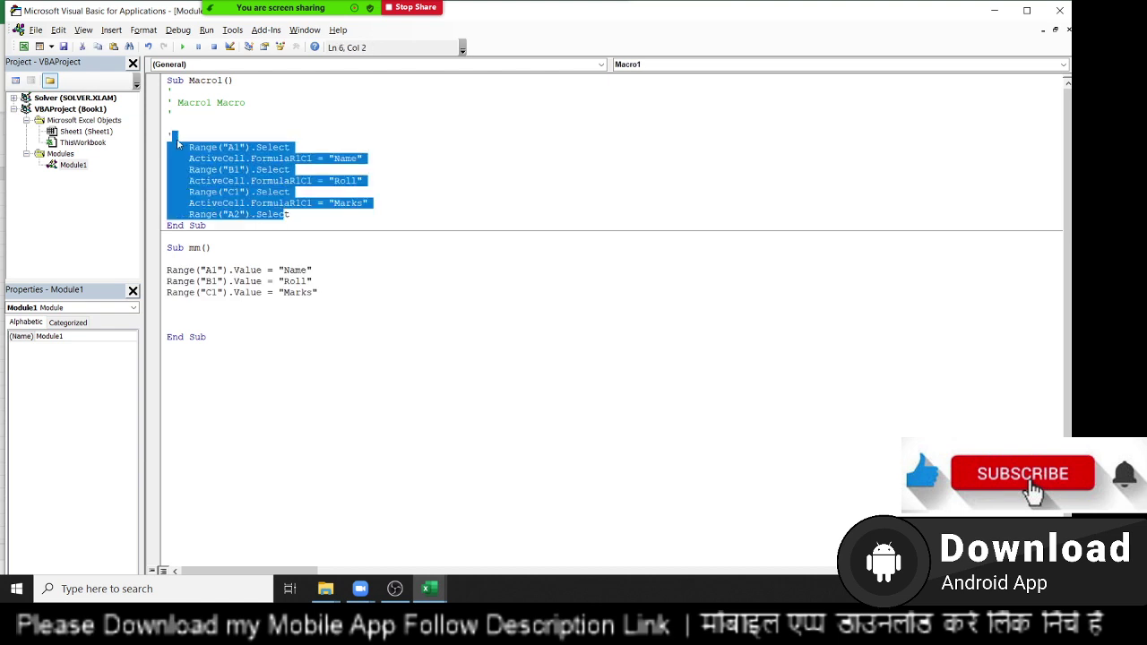
pyautogui.moveTo(216, 306); pyautogui.dragTo(165, 270)
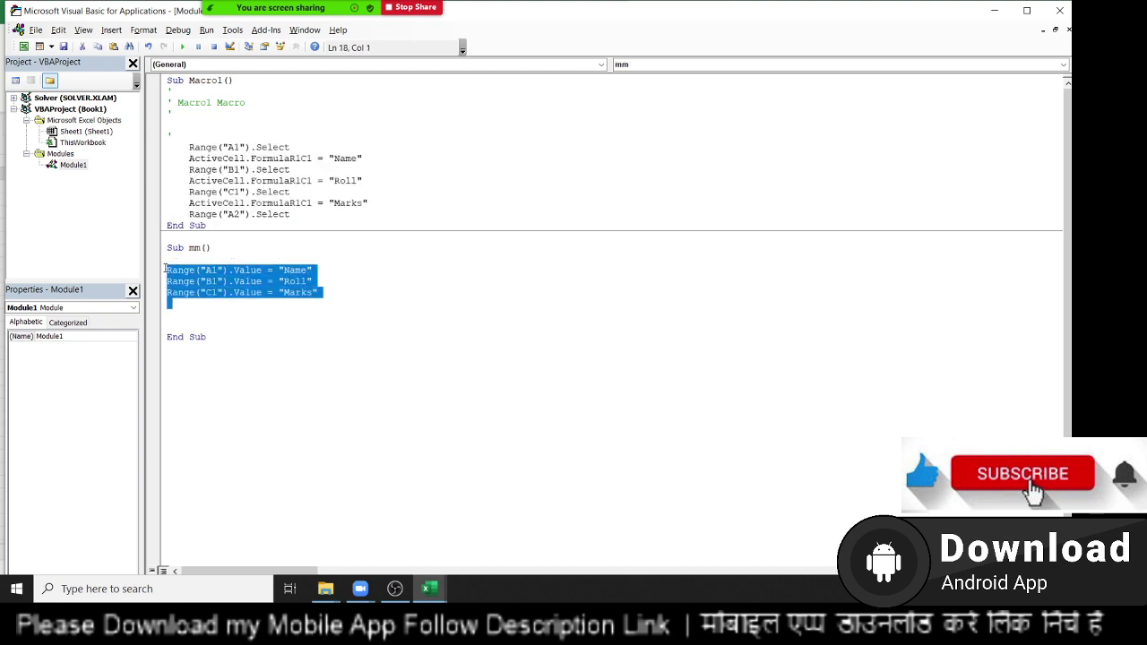
# Back in Excel, clear the headings in A1:D2 and run Macro1 to refill them
pyautogui.hotkey('alt', 'Tab')
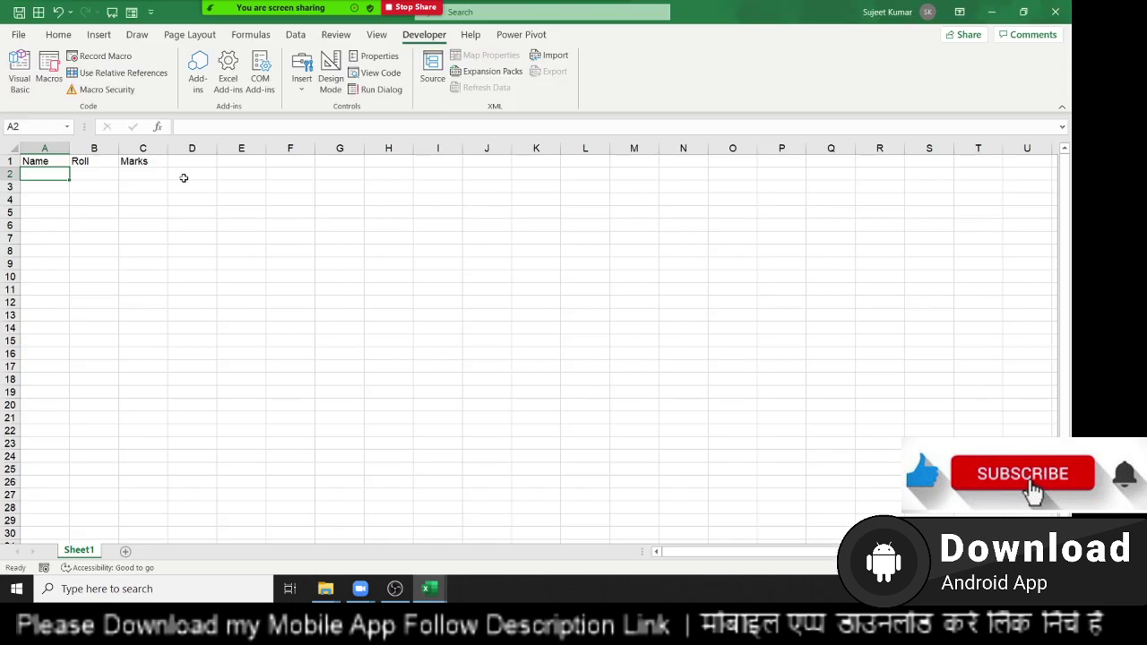
pyautogui.moveTo(182, 174); pyautogui.dragTo(7, 143)
pyautogui.press('Delete')
pyautogui.click(188, 274)
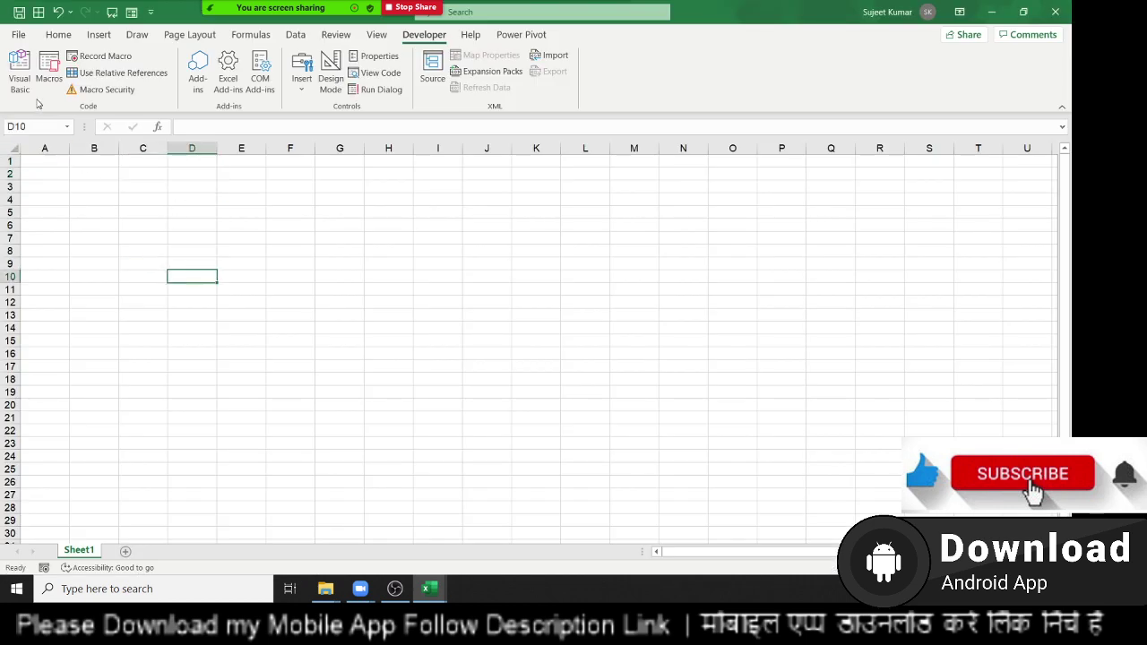
pyautogui.click(43, 161)
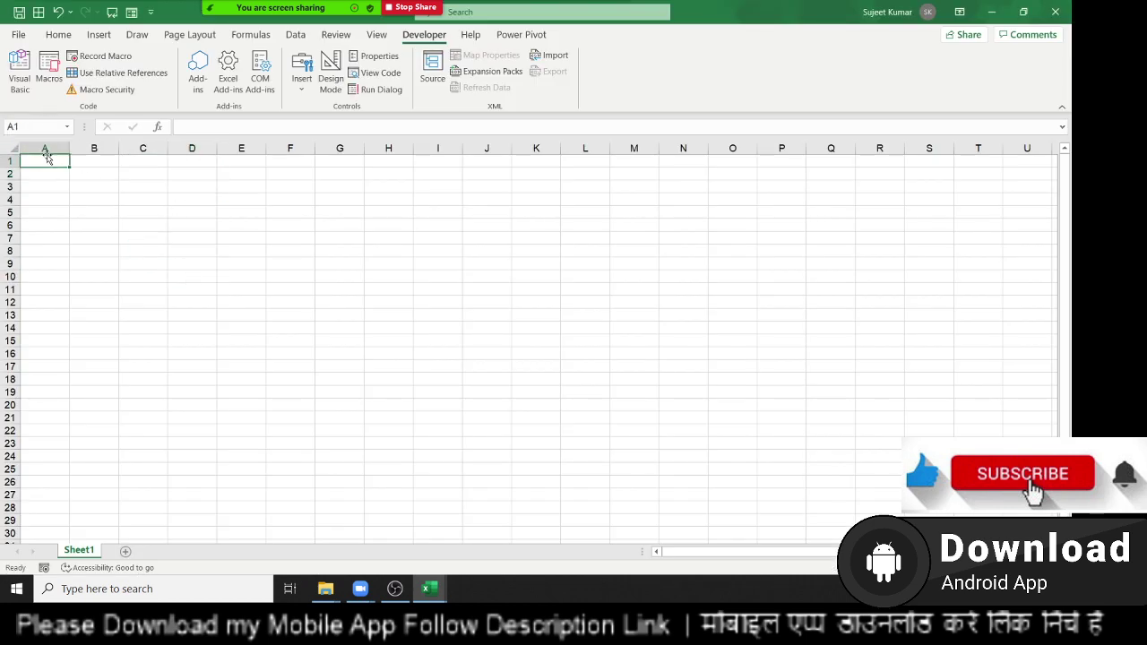
pyautogui.click(49, 67)
pyautogui.click(694, 246)
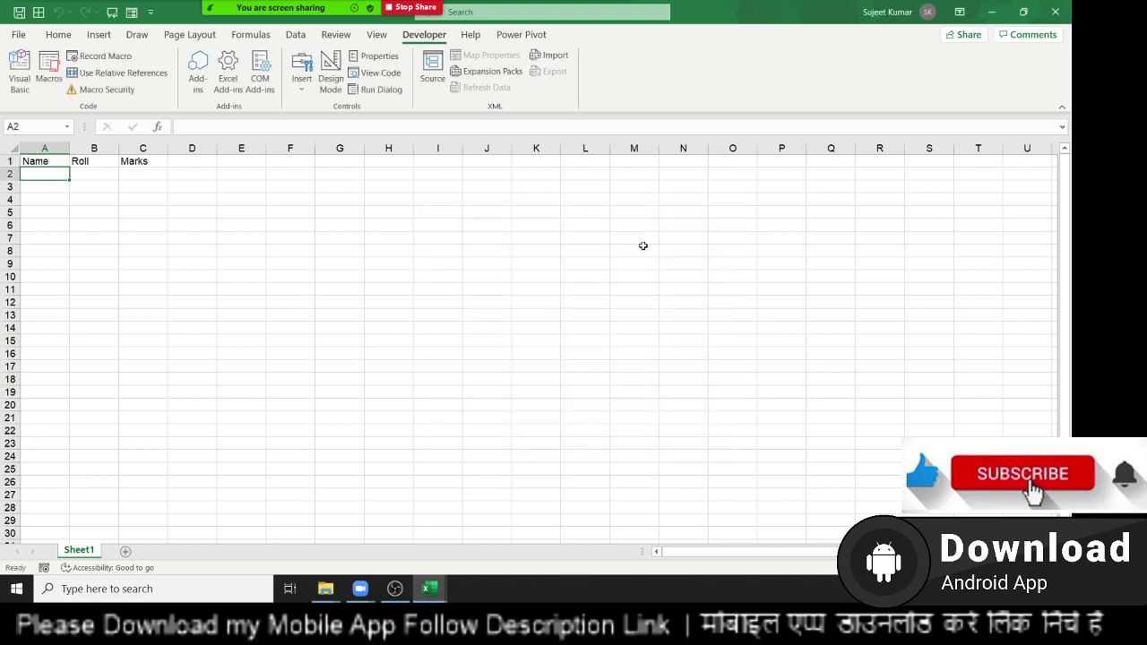
# Clear A1:D3 again and run the mm macro to restore Name, Roll and Marks
pyautogui.moveTo(172, 184); pyautogui.dragTo(2, 144)
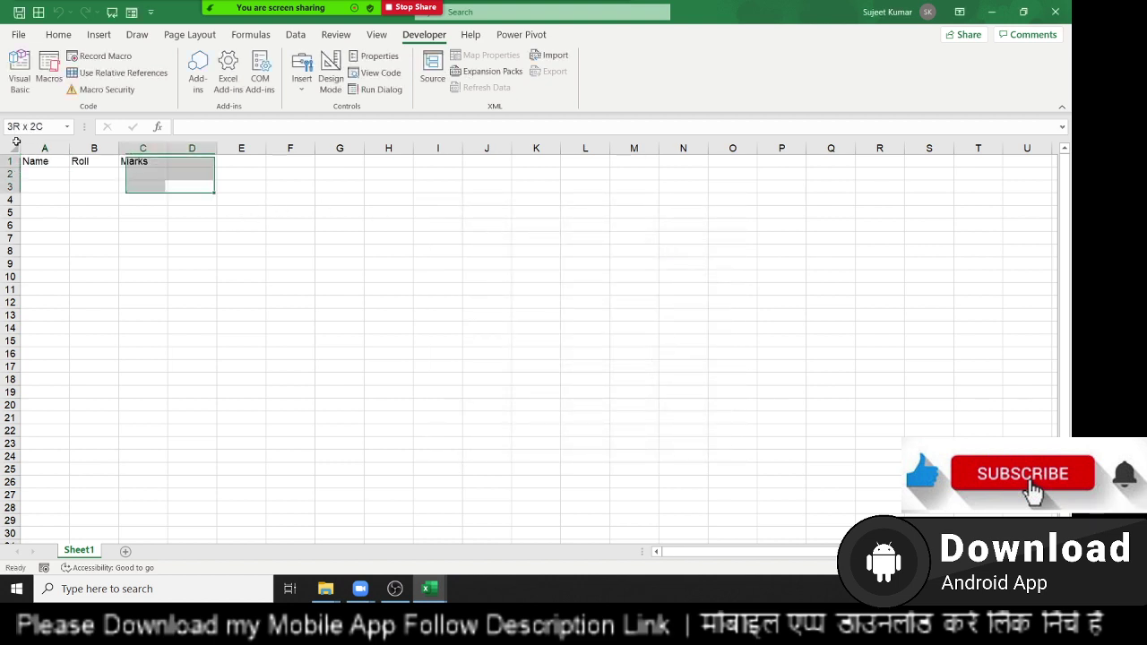
pyautogui.press('Delete')
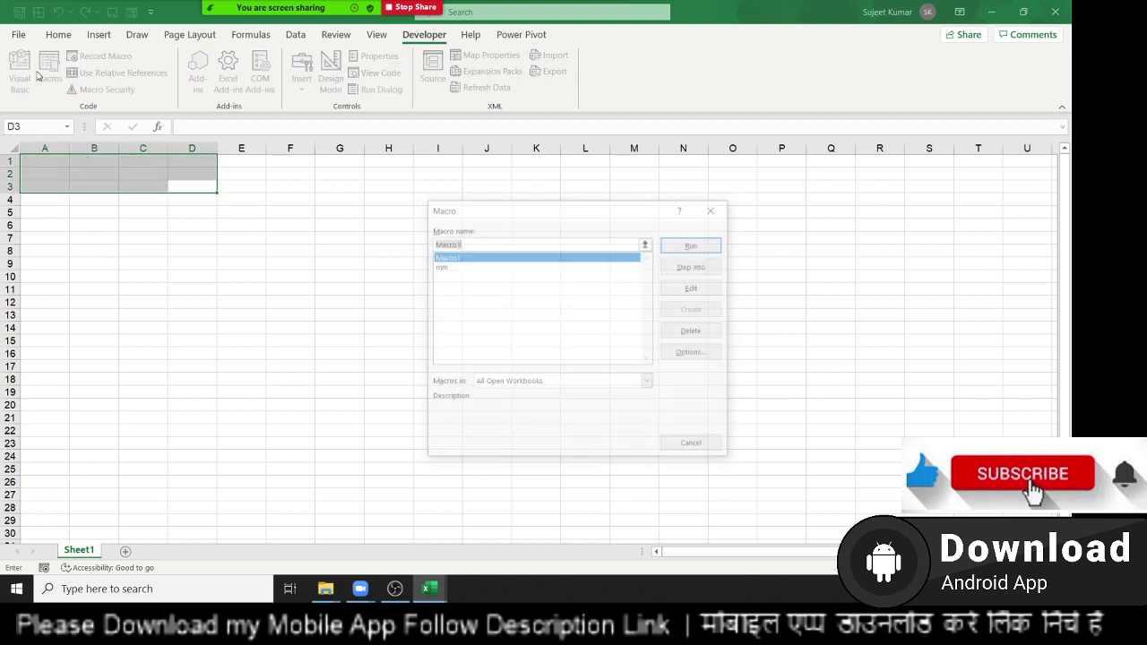
pyautogui.click(49, 67)
pyautogui.click(440, 266)
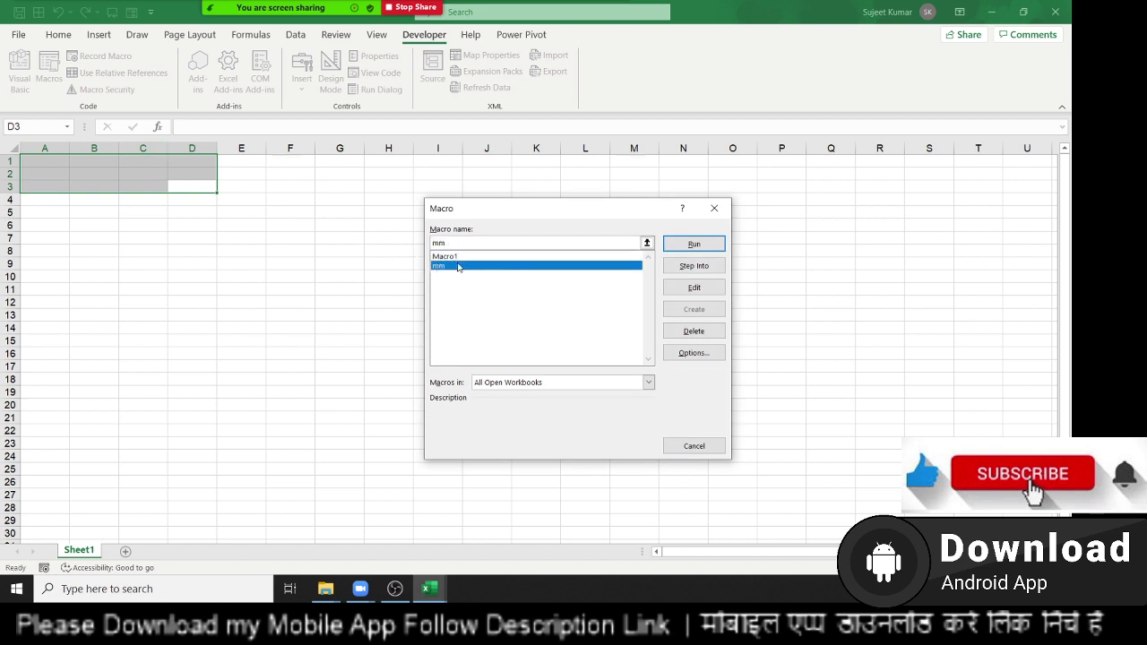
pyautogui.click(694, 244)
pyautogui.click(225, 196)
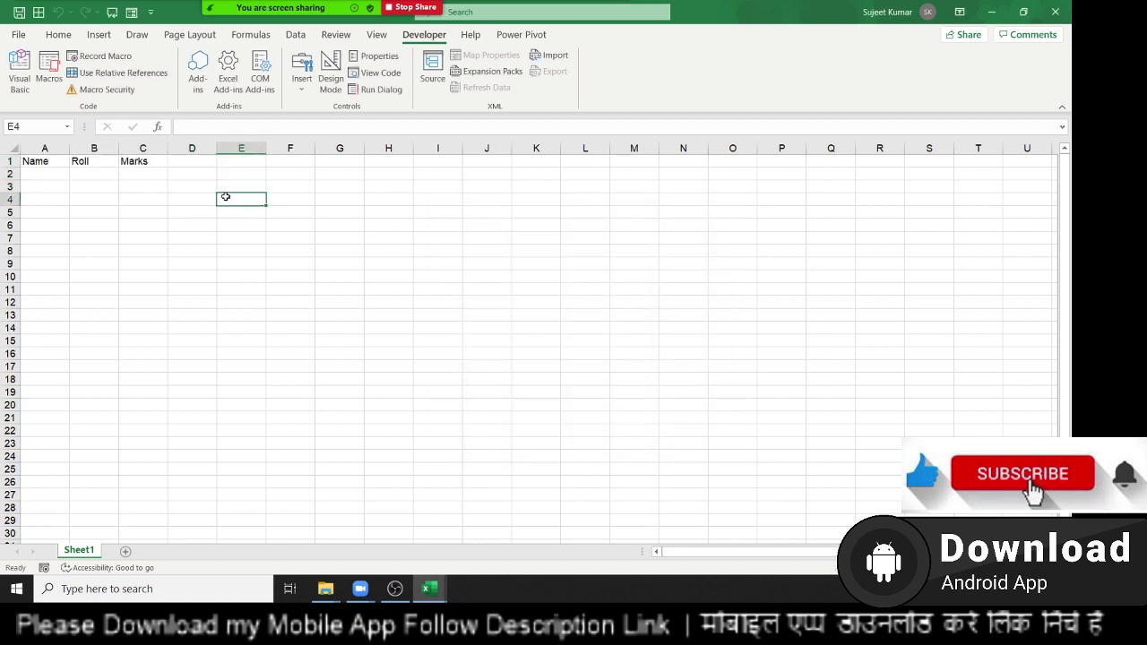
# In the VBA editor, highlight mm's Value lines, then Macro1's recorded lines
pyautogui.hotkey('alt', 'F11')
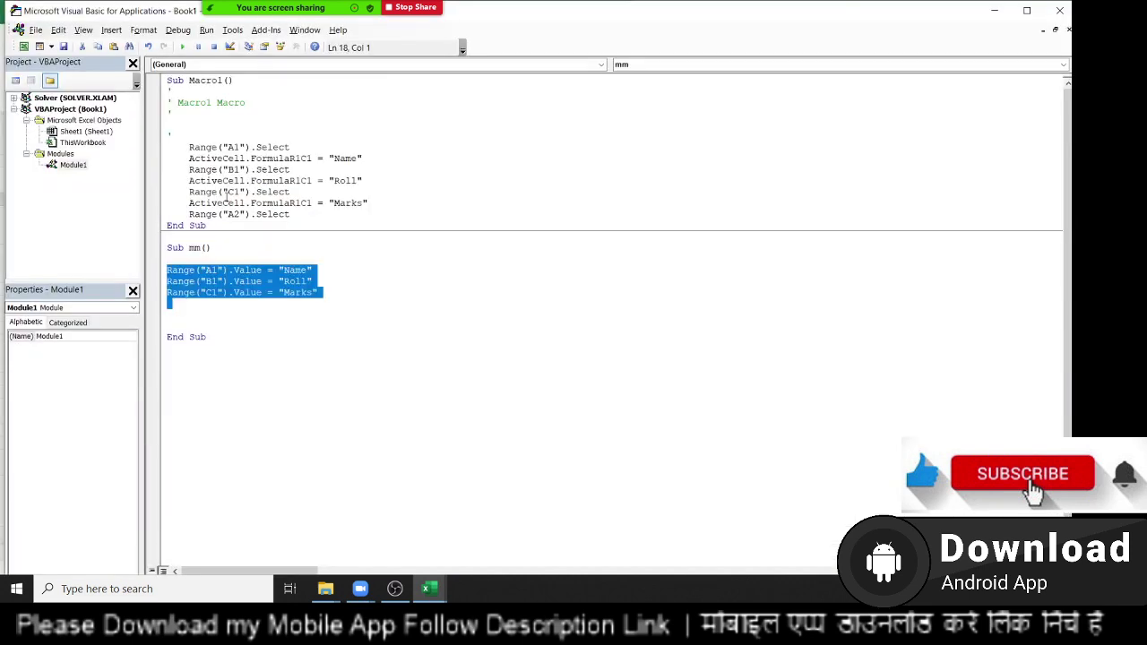
pyautogui.click(260, 325)
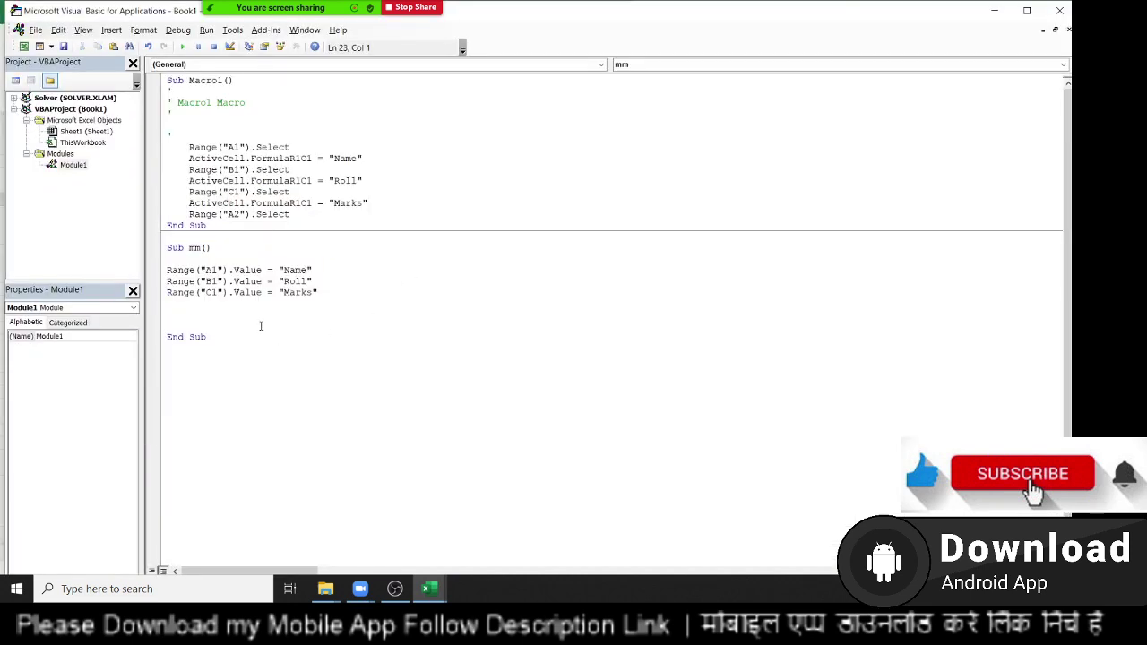
pyautogui.moveTo(217, 308); pyautogui.dragTo(159, 274)
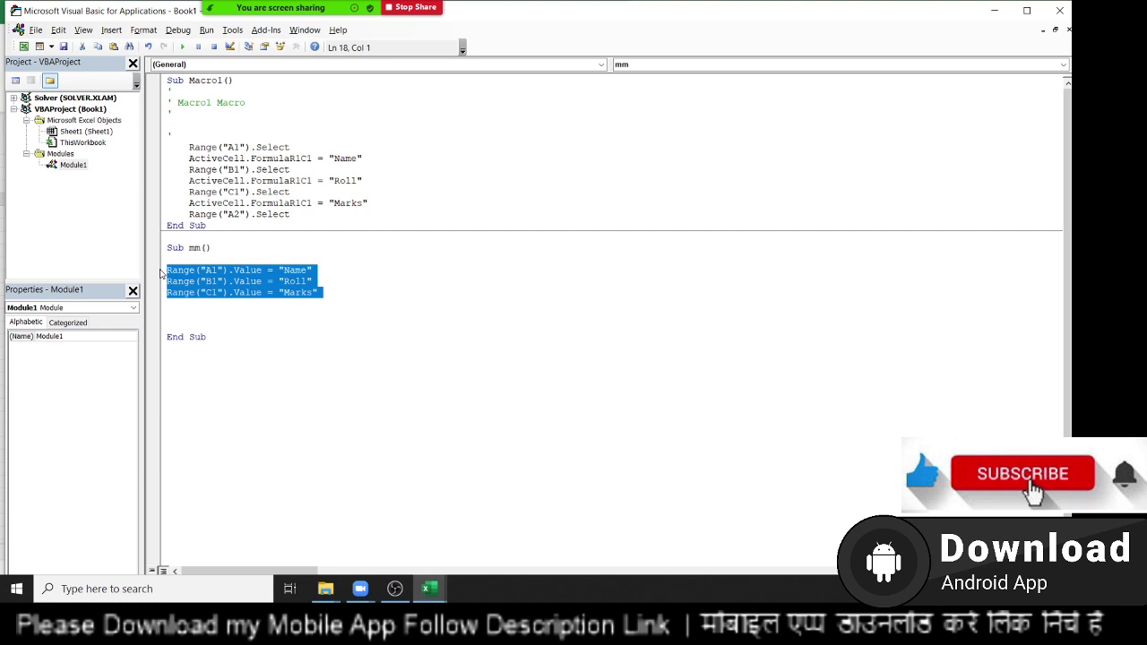
pyautogui.press('Up')
pyautogui.press('Up')
pyautogui.press('Up')
pyautogui.press('Up')
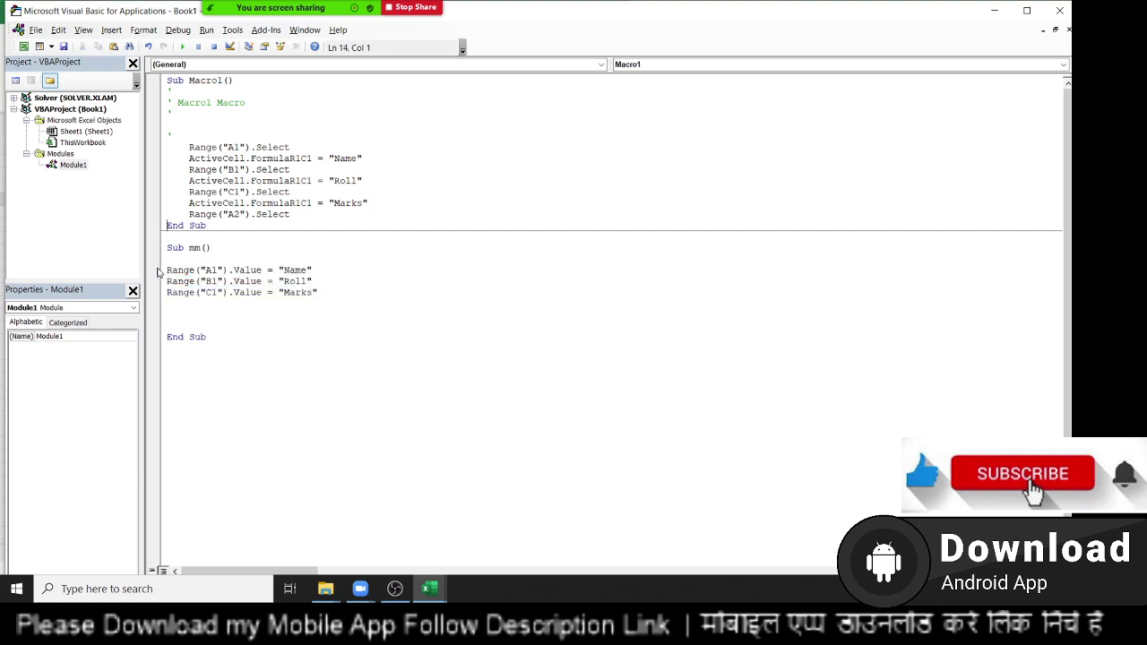
pyautogui.press('Up')
pyautogui.press('Up')
pyautogui.press('Up')
pyautogui.write('0')
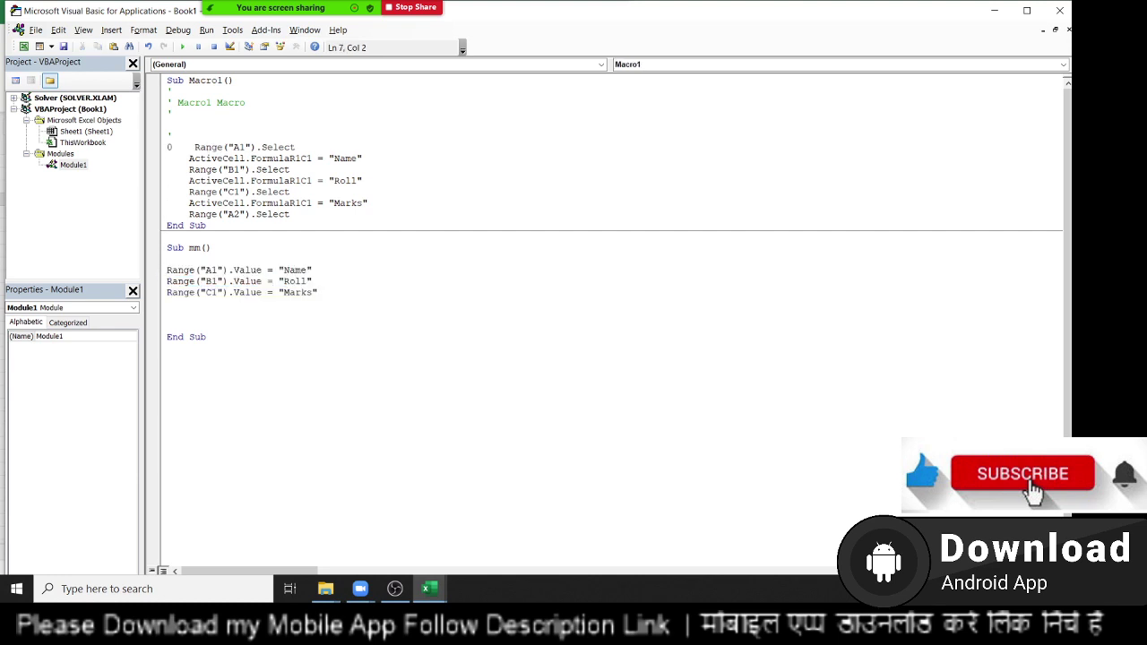
pyautogui.press('BackSpace')
pyautogui.hotkey('shift', 'Down')
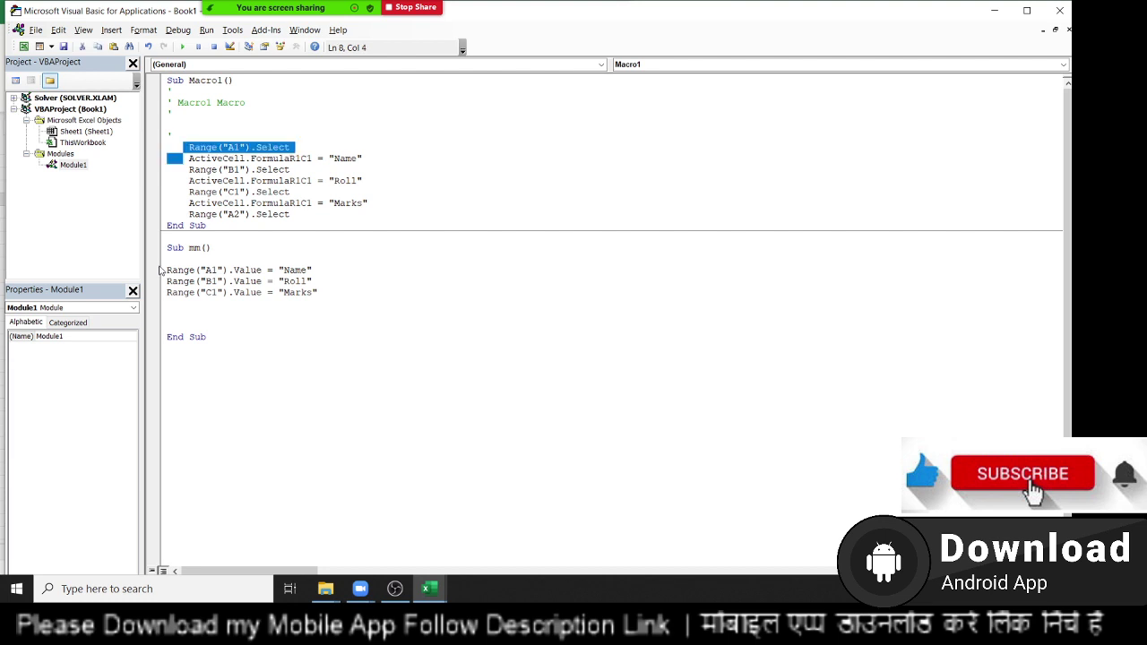
pyautogui.hotkey('shift', 'Down')
pyautogui.hotkey('shift', 'Down')
pyautogui.hotkey('shift', 'Down')
pyautogui.hotkey('shift', 'Down')
pyautogui.hotkey('shift', 'Down')
pyautogui.hotkey('shift', 'Down')
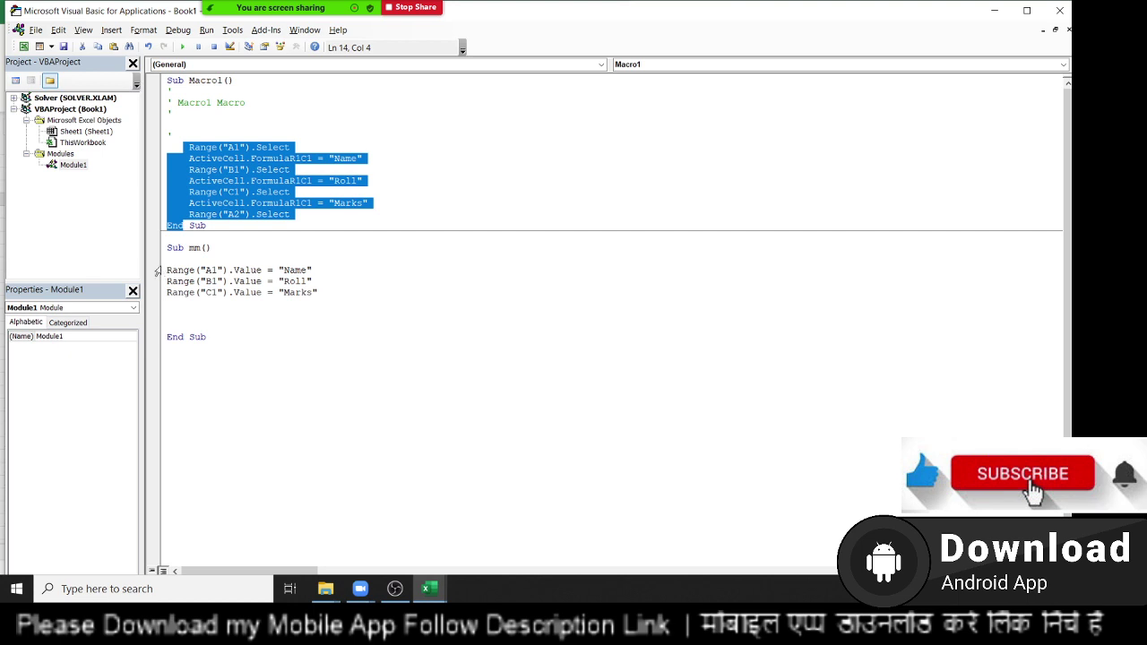
# Compare Macro1's Select A1 and Name lines with the first line of mm
pyautogui.press('Down')
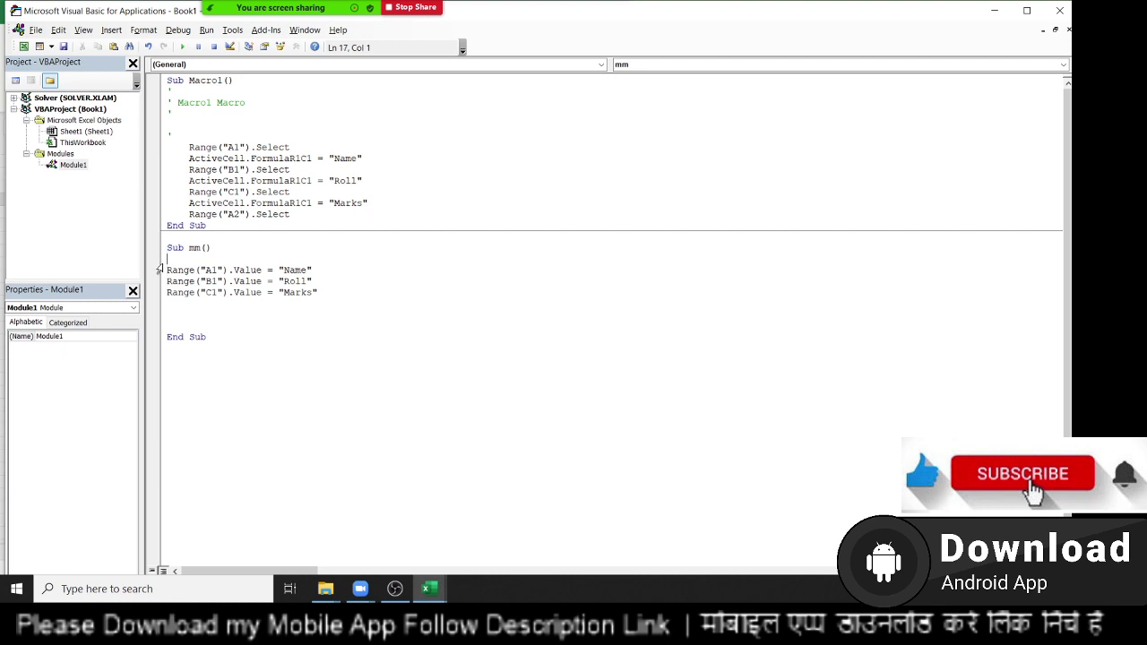
pyautogui.hotkey('shift', 'Down')
pyautogui.hotkey('shift', 'Down')
pyautogui.hotkey('shift', 'Down')
pyautogui.hotkey('shift', 'Down')
pyautogui.hotkey('shift', 'Down')
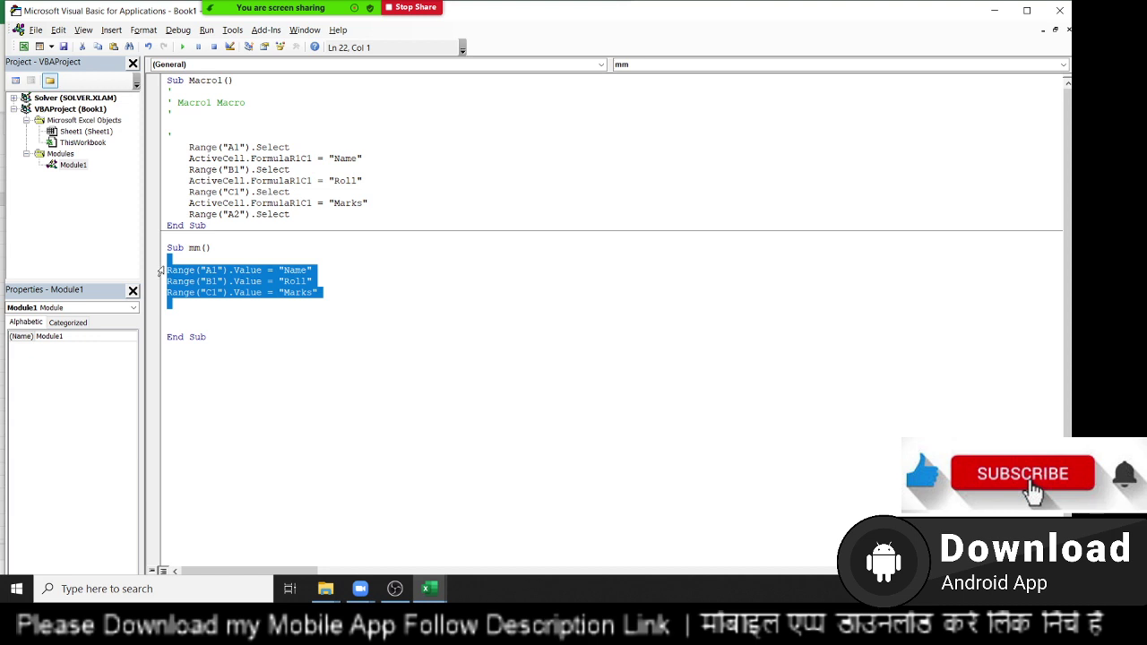
pyautogui.press('Up')
pyautogui.press('Up')
pyautogui.press('Up')
pyautogui.press('Up')
pyautogui.press('Up')
pyautogui.press('Up')
pyautogui.press('Up')
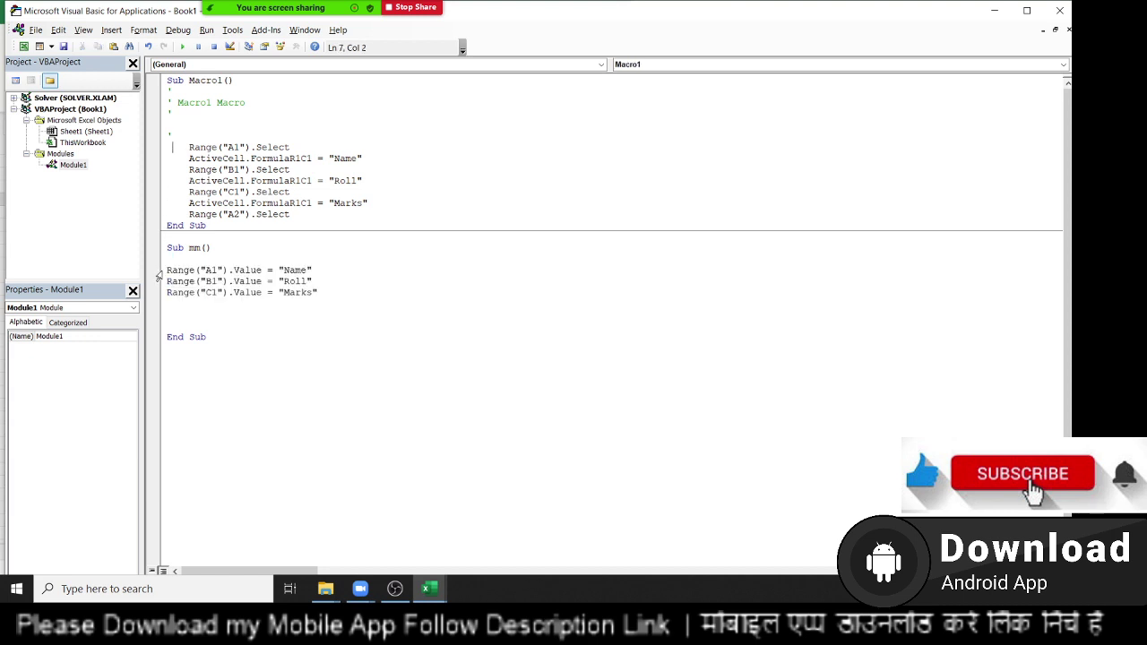
pyautogui.press('Home')
pyautogui.hotkey('shift', 'Down')
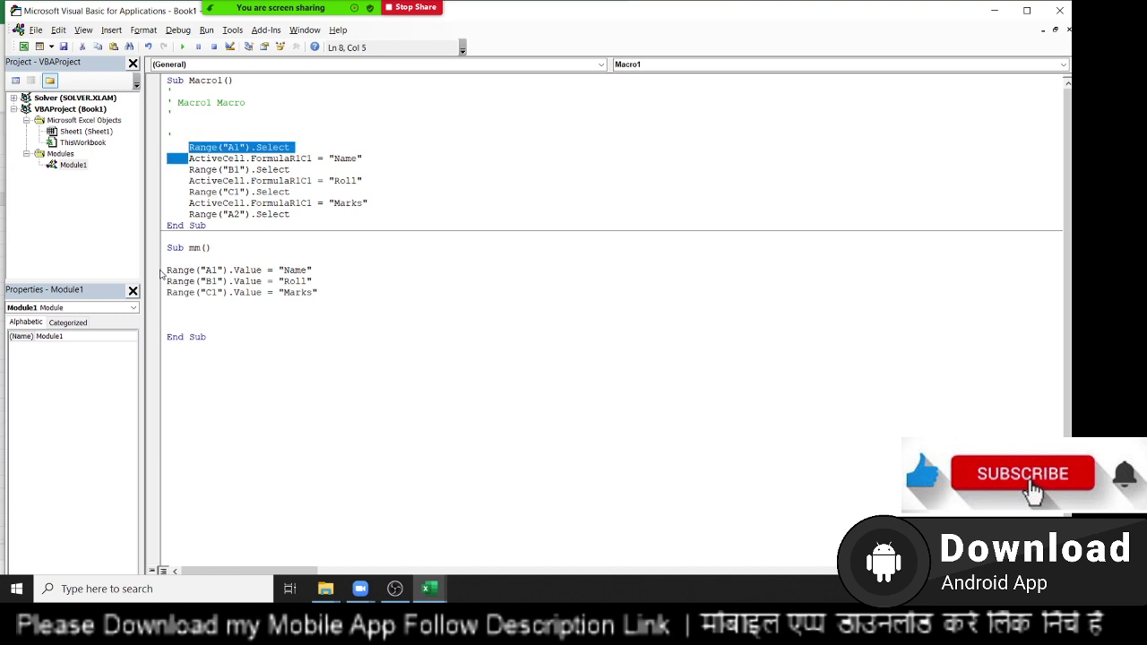
pyautogui.press('Down')
pyautogui.hotkey('shift', 'Down')
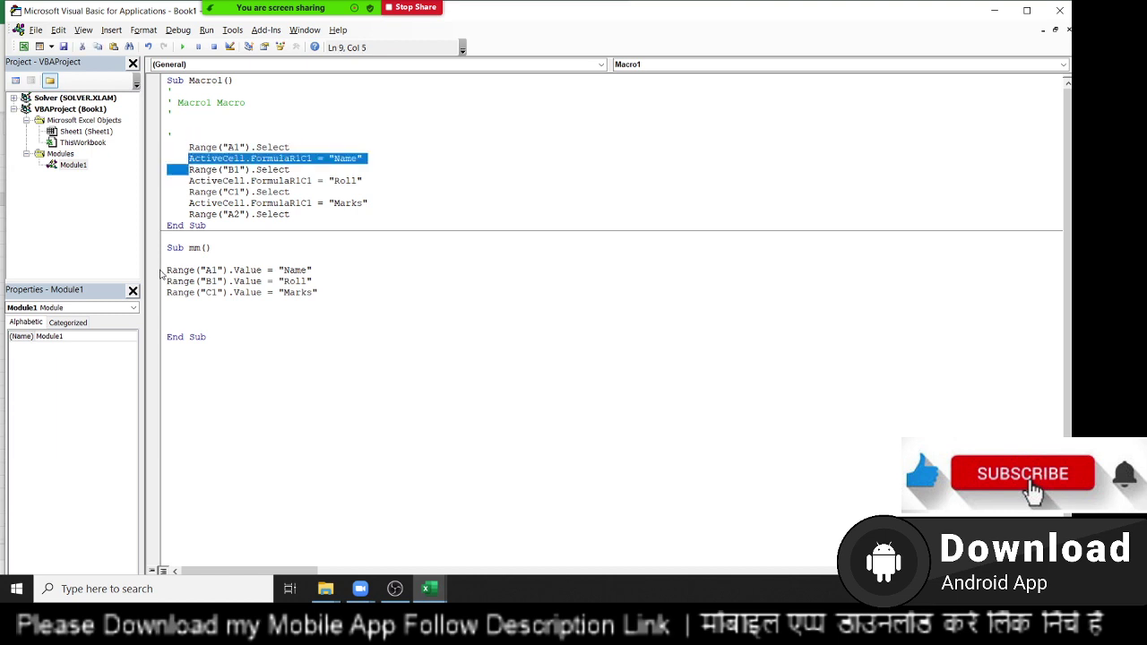
pyautogui.press('Down')
pyautogui.press('Down')
pyautogui.press('Down')
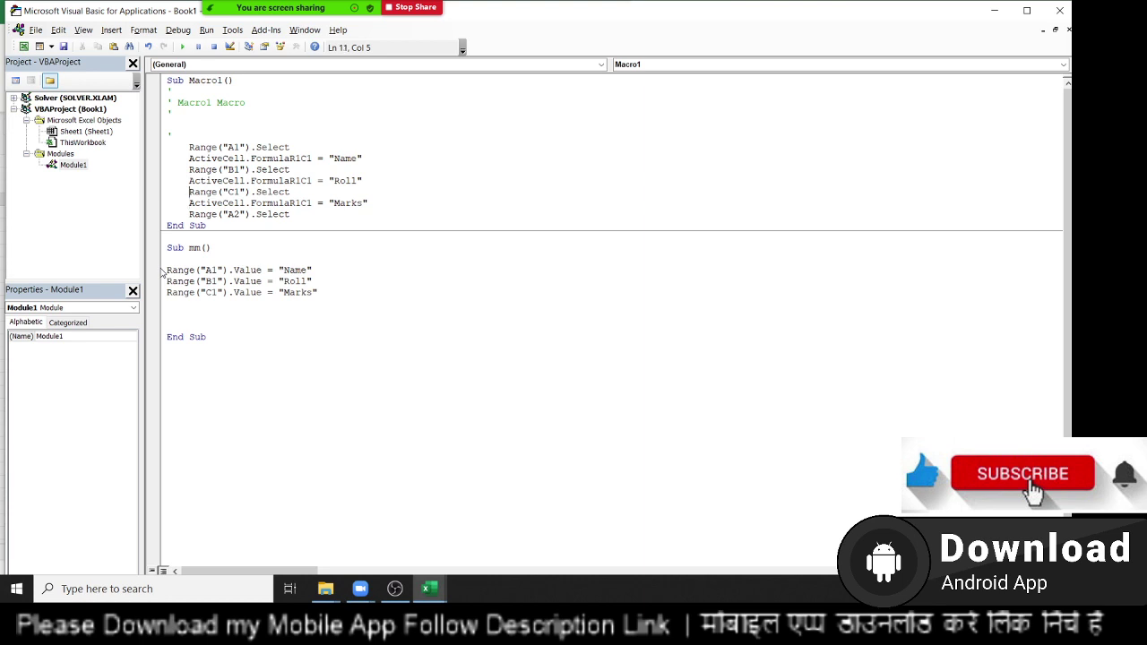
pyautogui.click(165, 271)
pyautogui.click(192, 159)
pyautogui.hotkey('alt', 'F11')
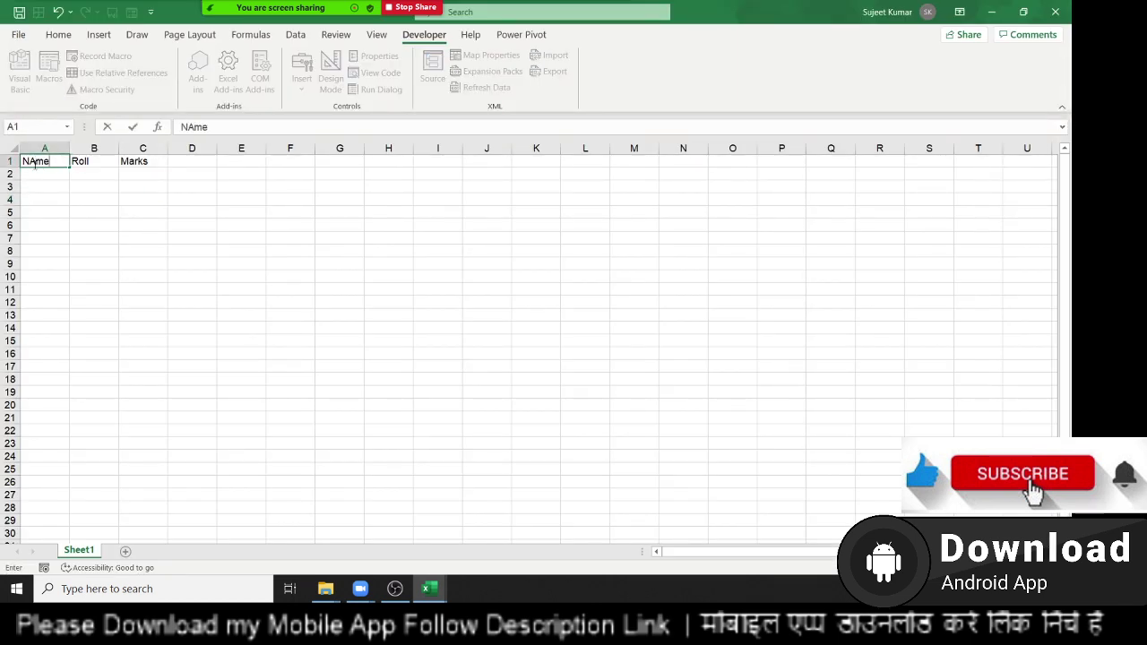
pyautogui.click(227, 210)
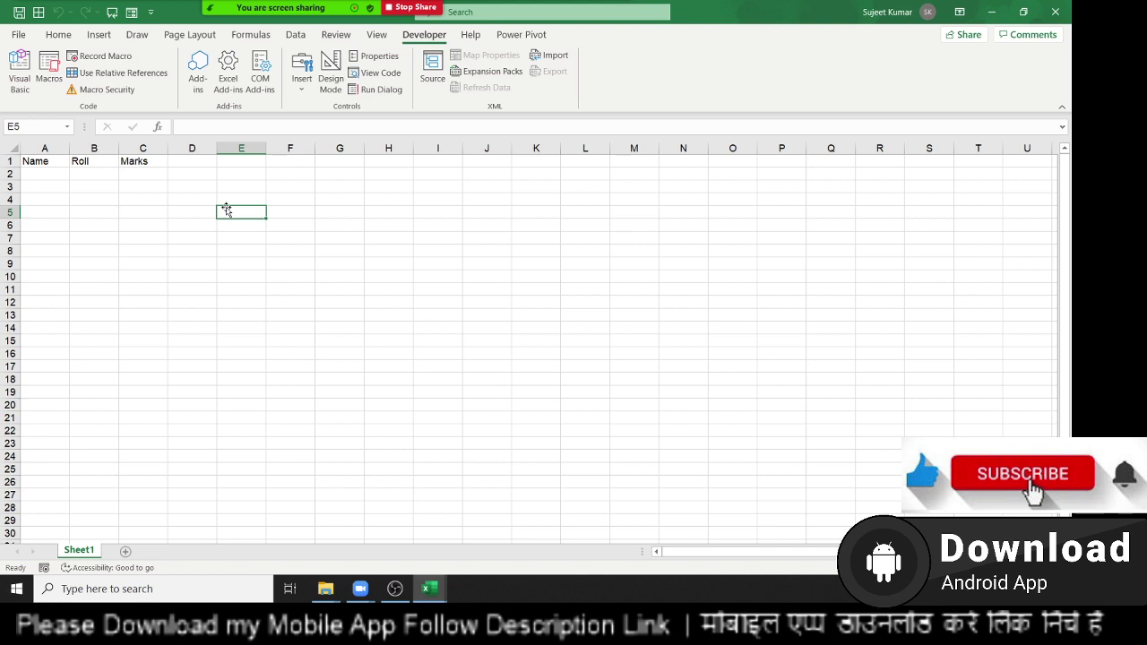
pyautogui.hotkey('alt', 'F11')
pyautogui.press('Down')
pyautogui.press('Down')
pyautogui.press('Down')
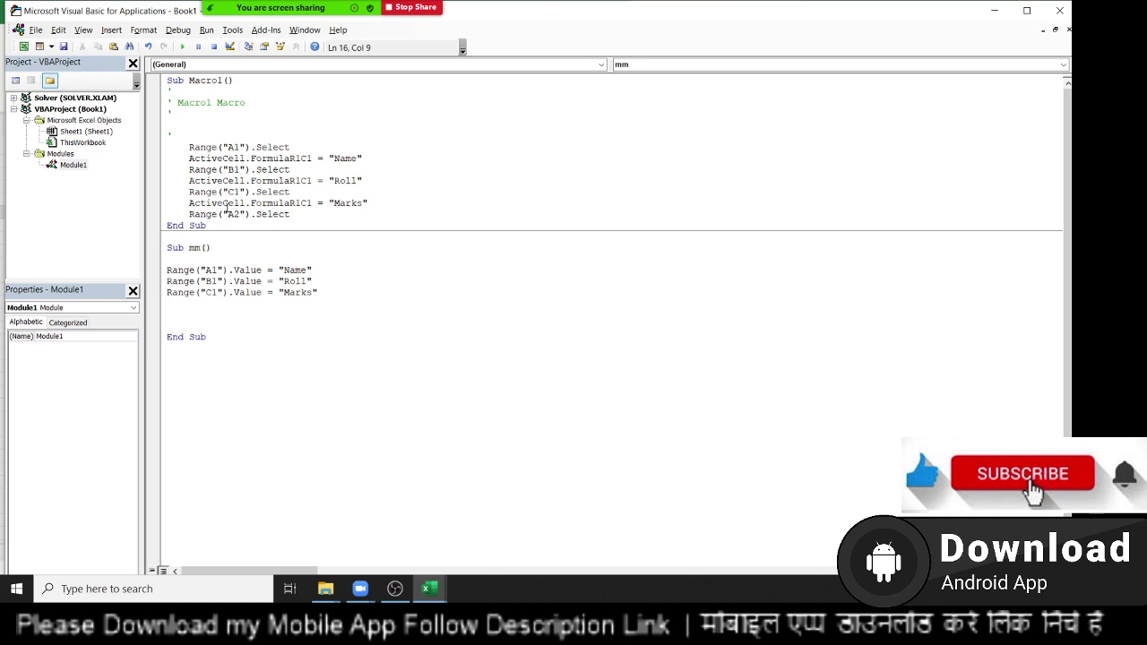
# Start a new Sub rr at the end of Module1 after checking cell C1 in the sheet
pyautogui.hotkey('ctrl', 'End')
pyautogui.press('Return')
pyautogui.write('sub ')
pyautogui.write('rr')
pyautogui.press('Return')
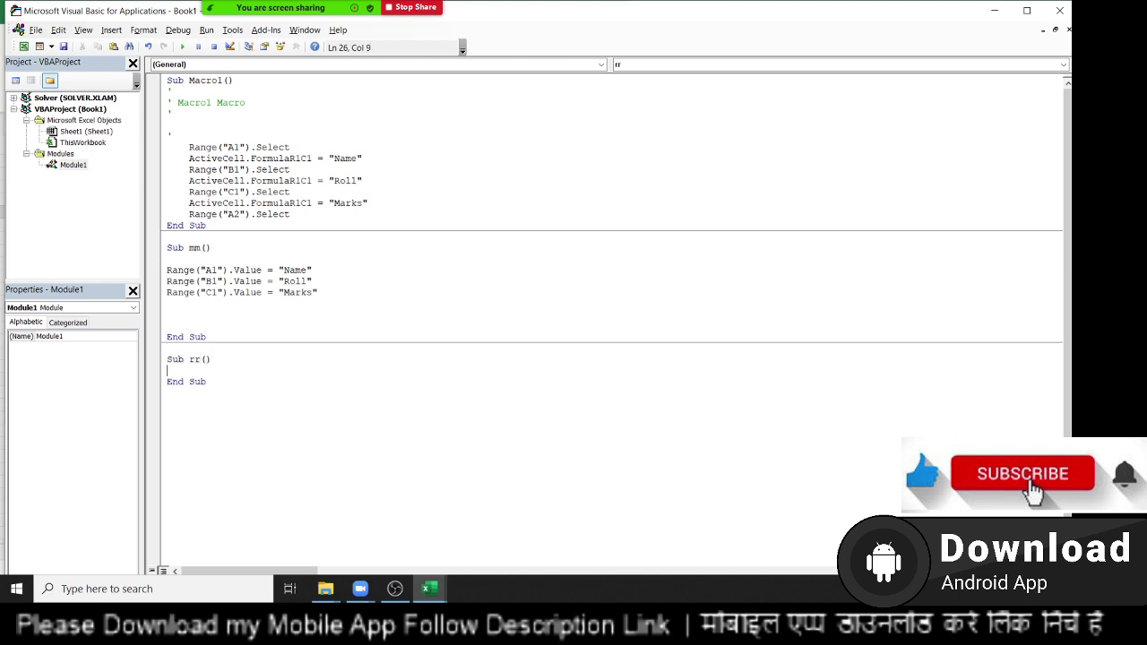
pyautogui.press('Return')
pyautogui.press('Return')
pyautogui.hotkey('alt', 'F11')
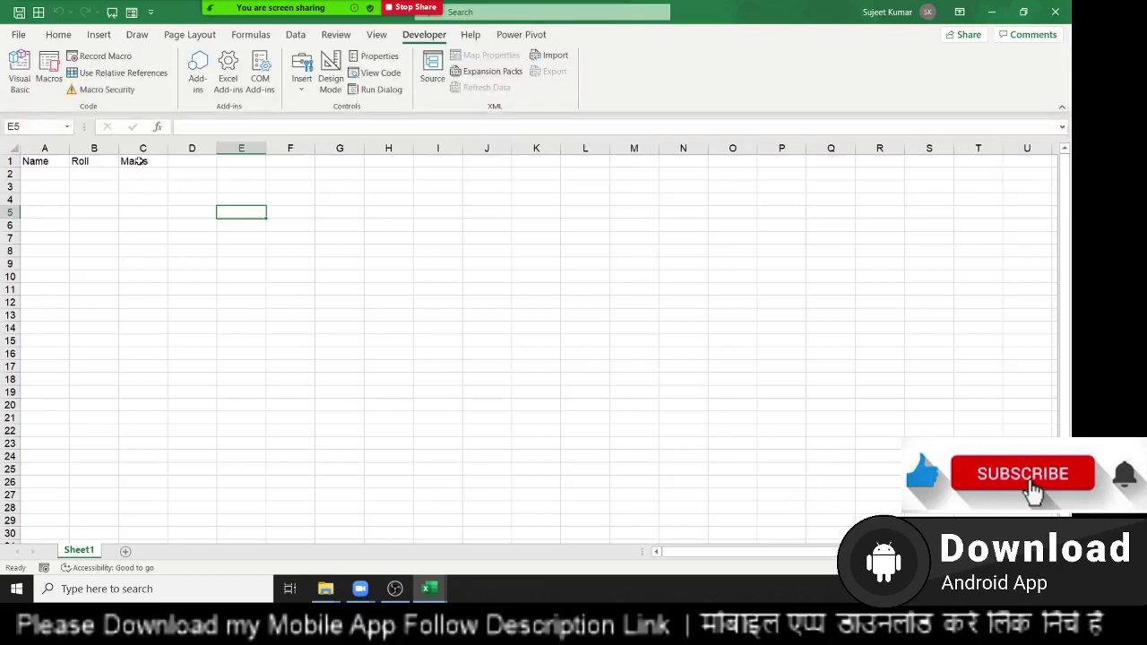
pyautogui.click(139, 162)
pyautogui.hotkey('alt', 'F11')
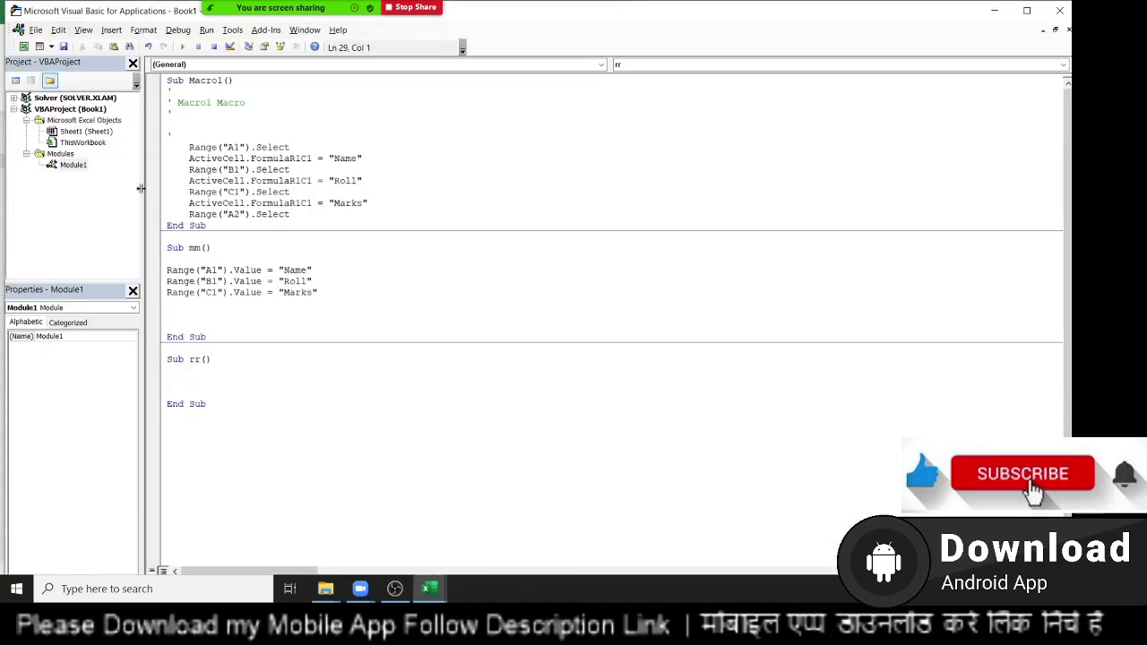
# Write Range("C1").Font.Bold = True inside rr using autocomplete
pyautogui.write('range(')
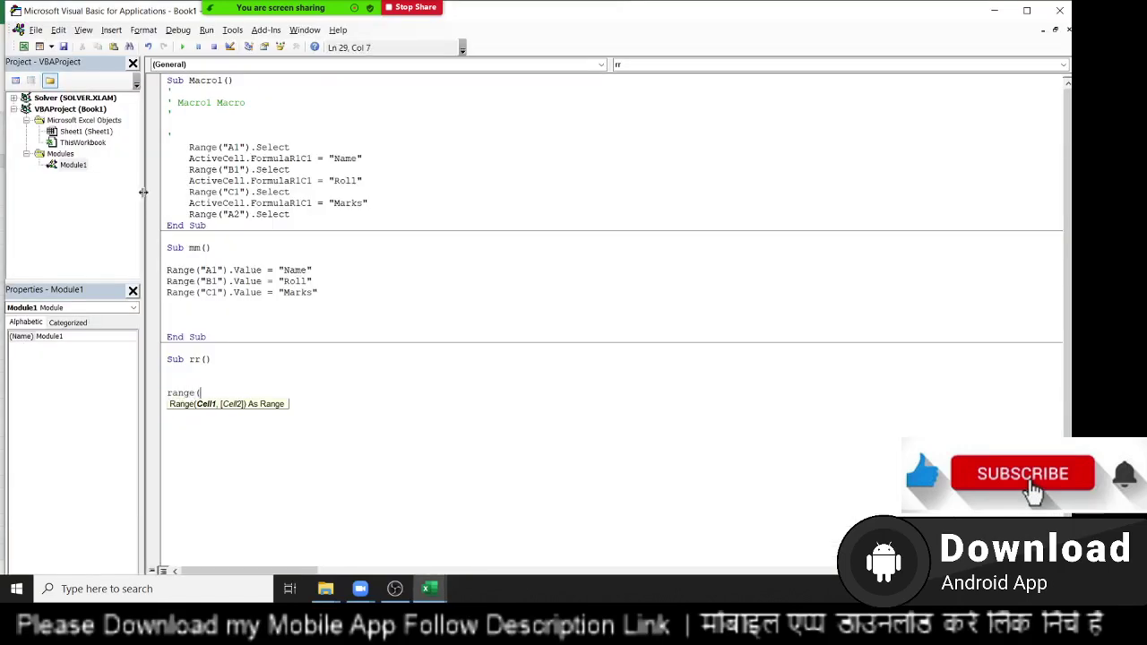
pyautogui.write('"C1')
pyautogui.write('").b')
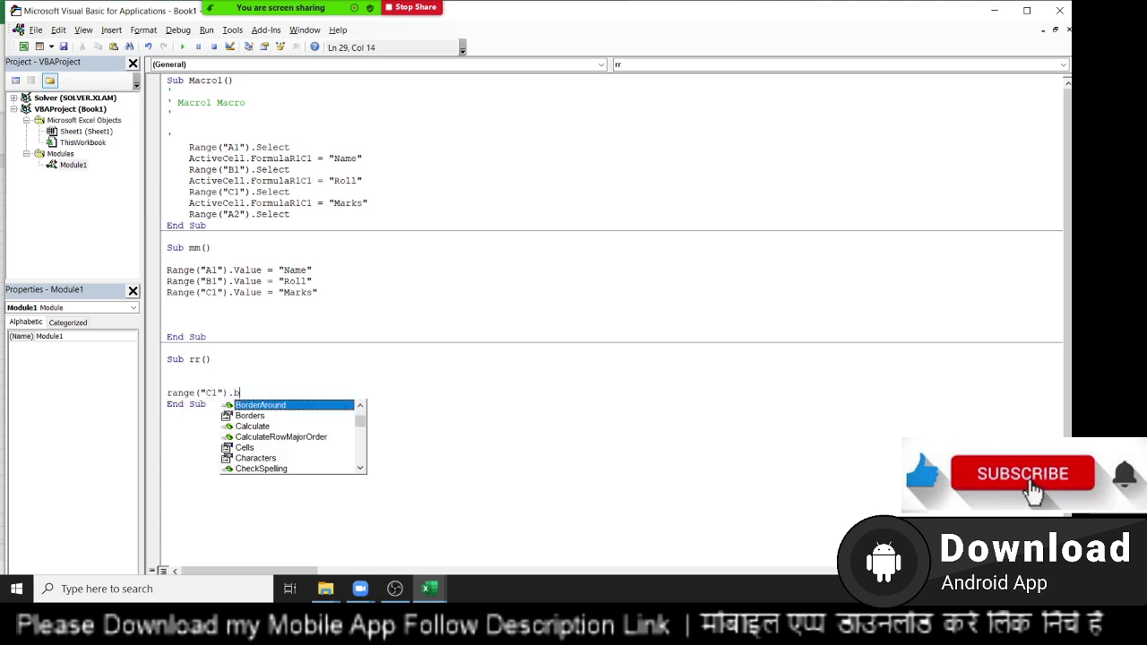
pyautogui.press('Down')
pyautogui.press('BackSpace')
pyautogui.write('fp')
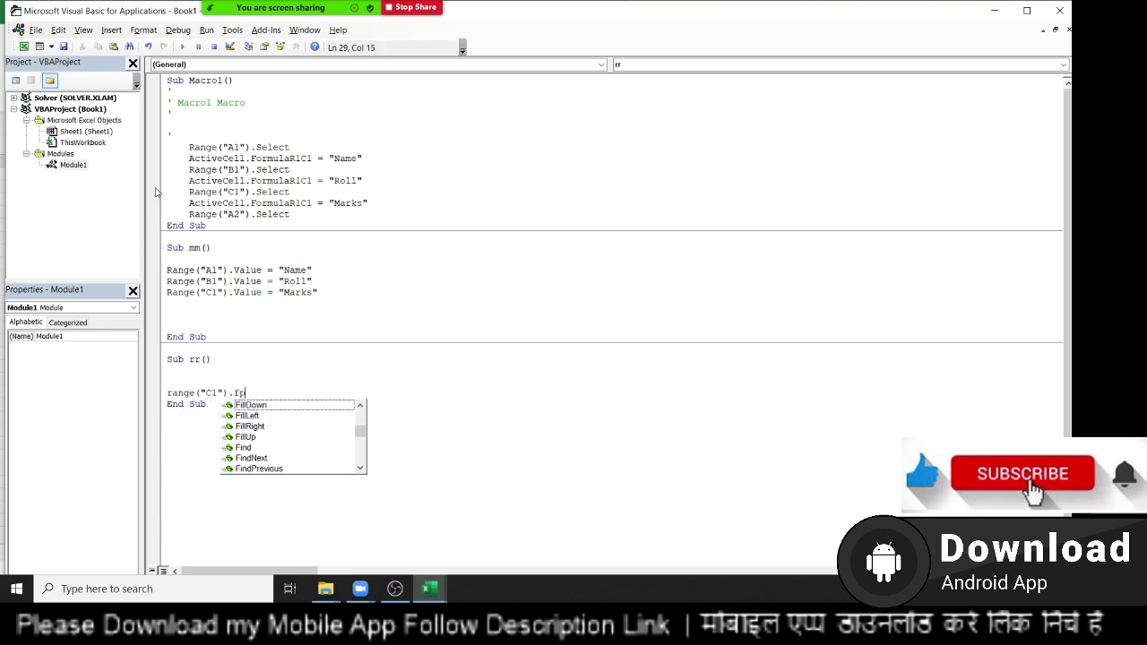
pyautogui.press('BackSpace')
pyautogui.write('ont')
pyautogui.press('Tab')
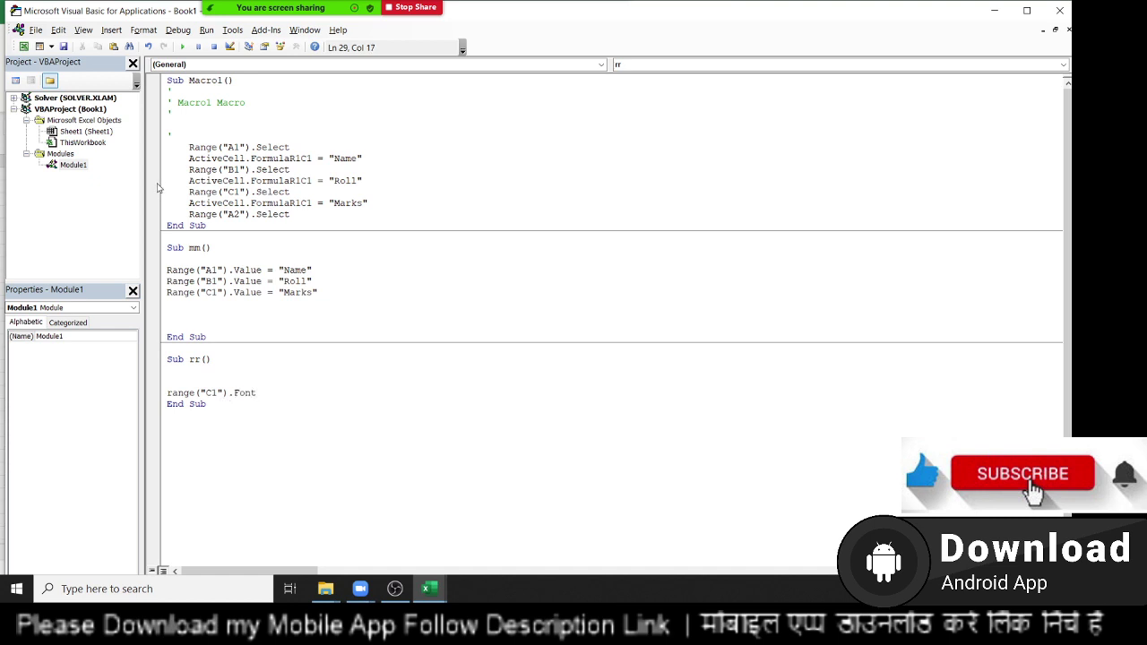
pyautogui.write('.b')
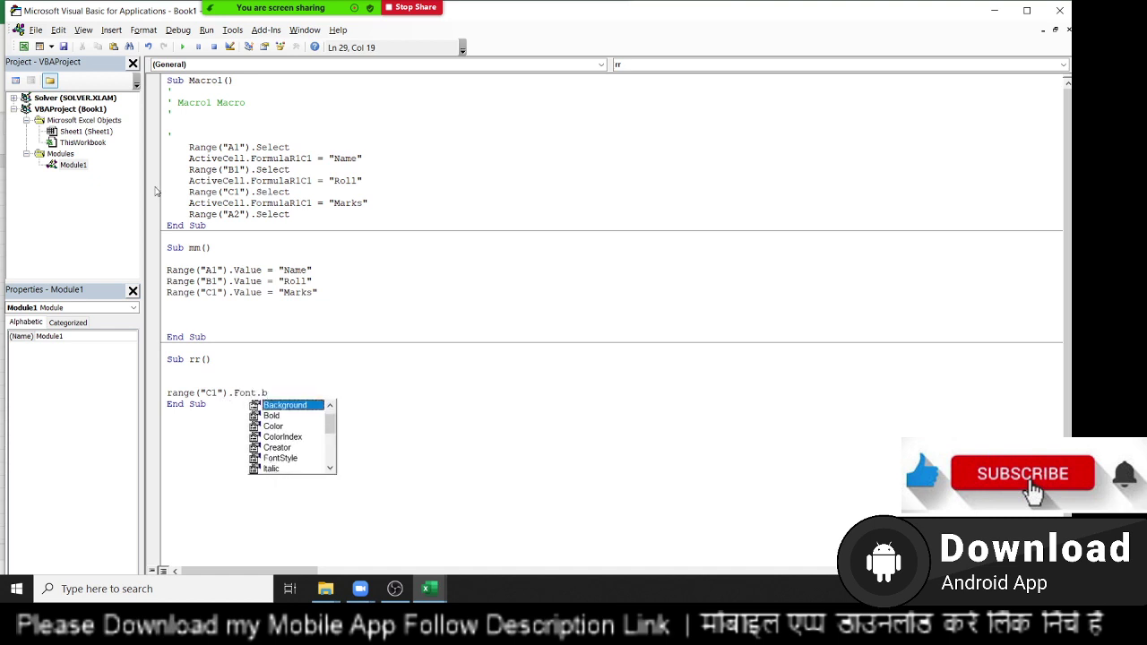
pyautogui.write('ol')
pyautogui.press('Tab')
pyautogui.write('= ')
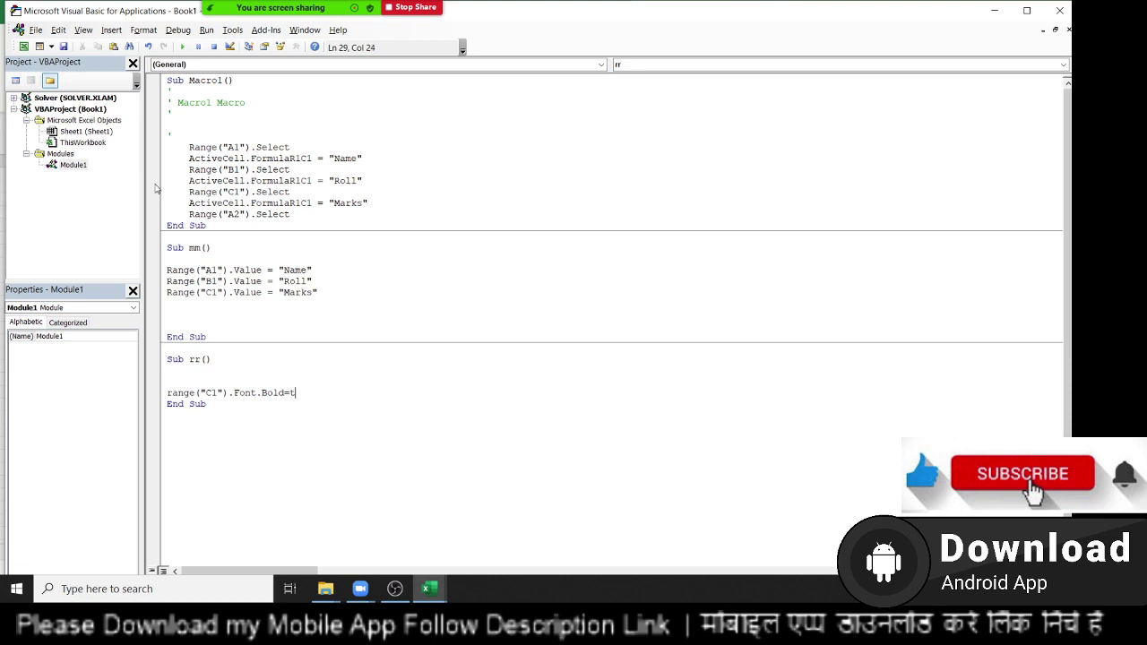
pyautogui.write('True')
pyautogui.press('Down')
# Record Macro2 selecting C1 and applying Bold from the Home tab, then view its code
pyautogui.hotkey('alt', 'F11')
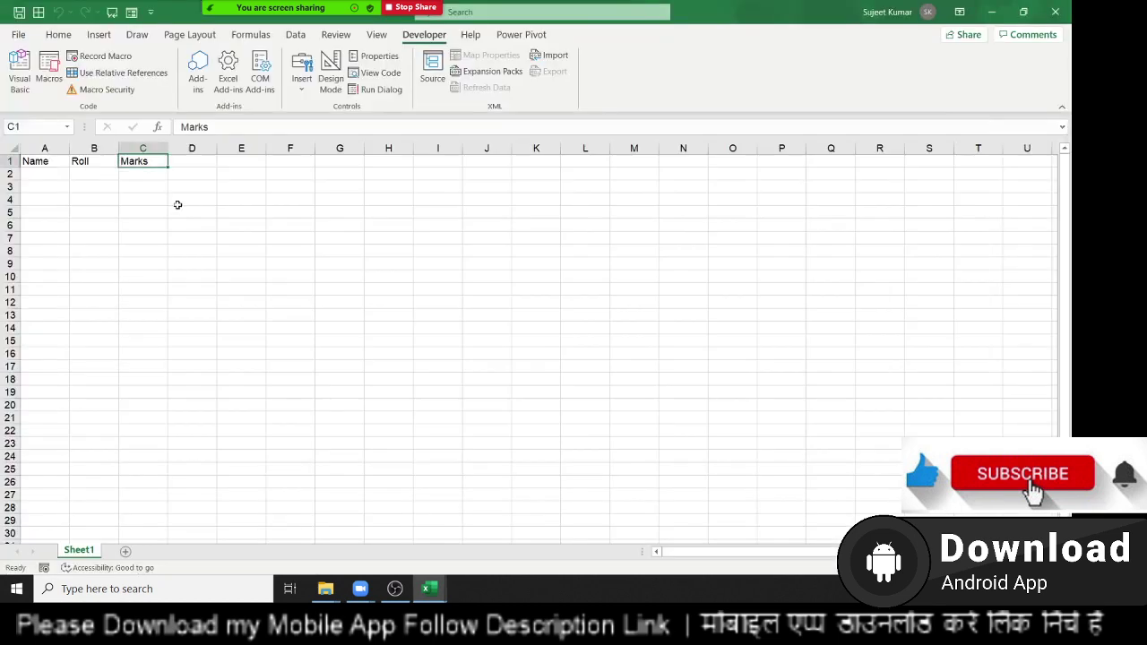
pyautogui.click(140, 211)
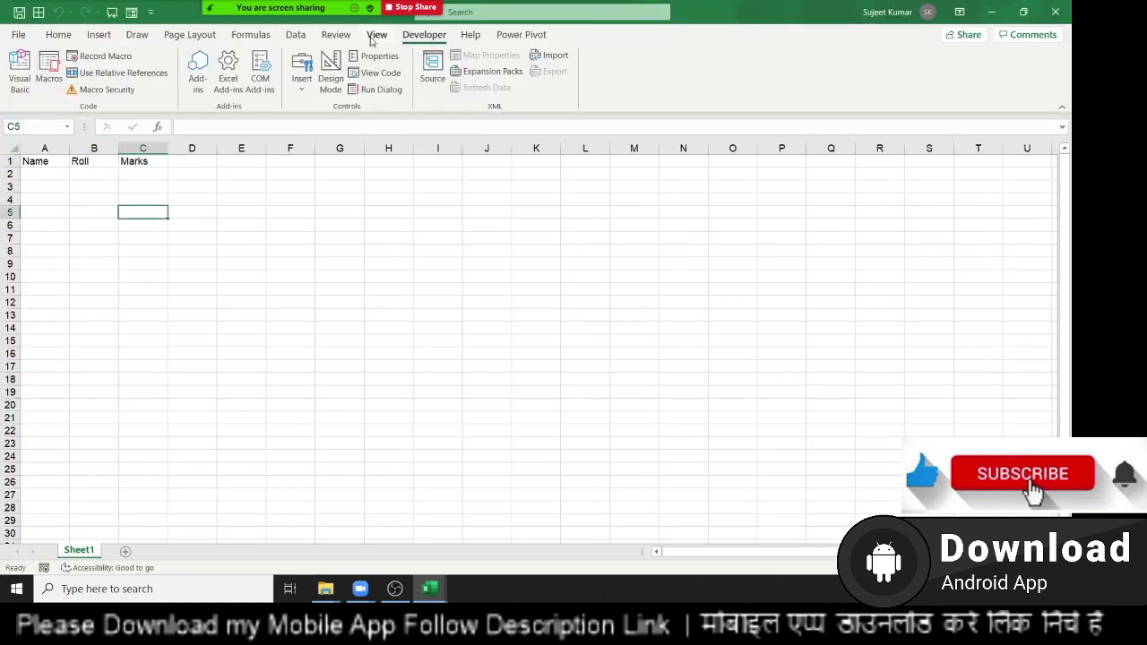
pyautogui.click(100, 56)
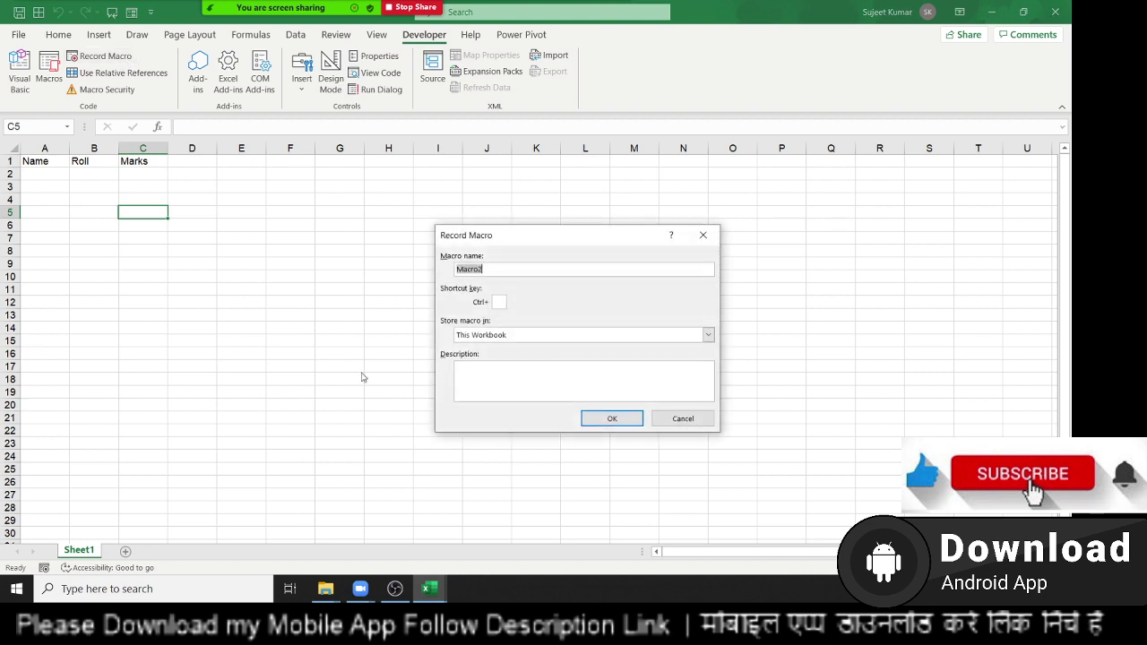
pyautogui.click(602, 417)
pyautogui.click(143, 162)
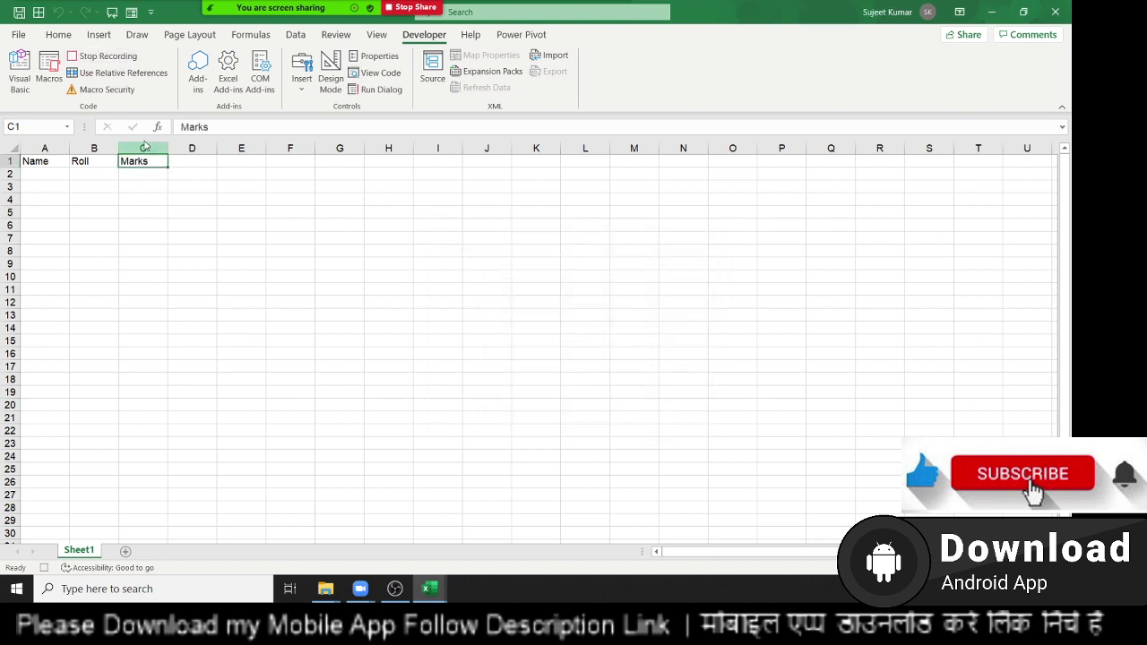
pyautogui.click(58, 34)
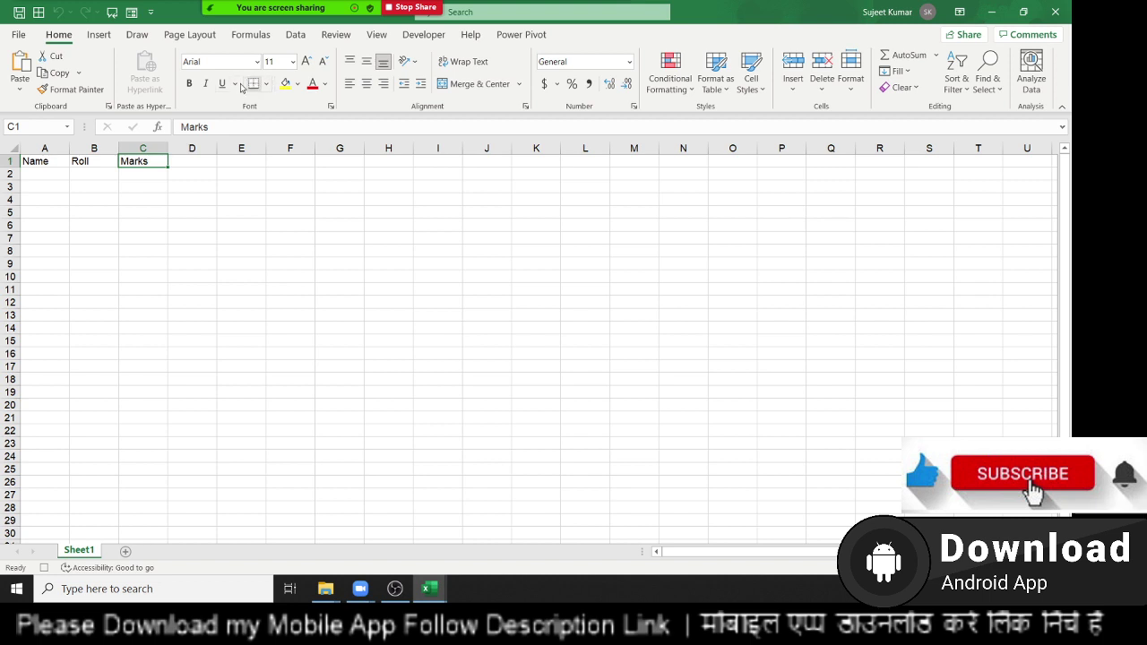
pyautogui.click(189, 84)
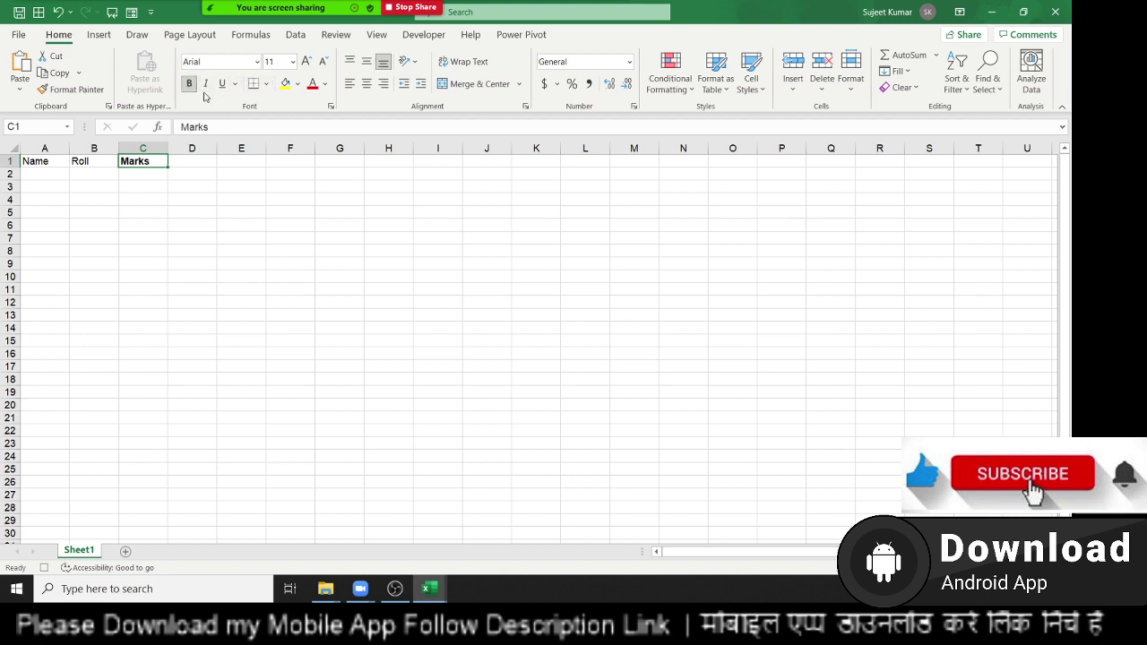
pyautogui.hotkey('alt', 'F11')
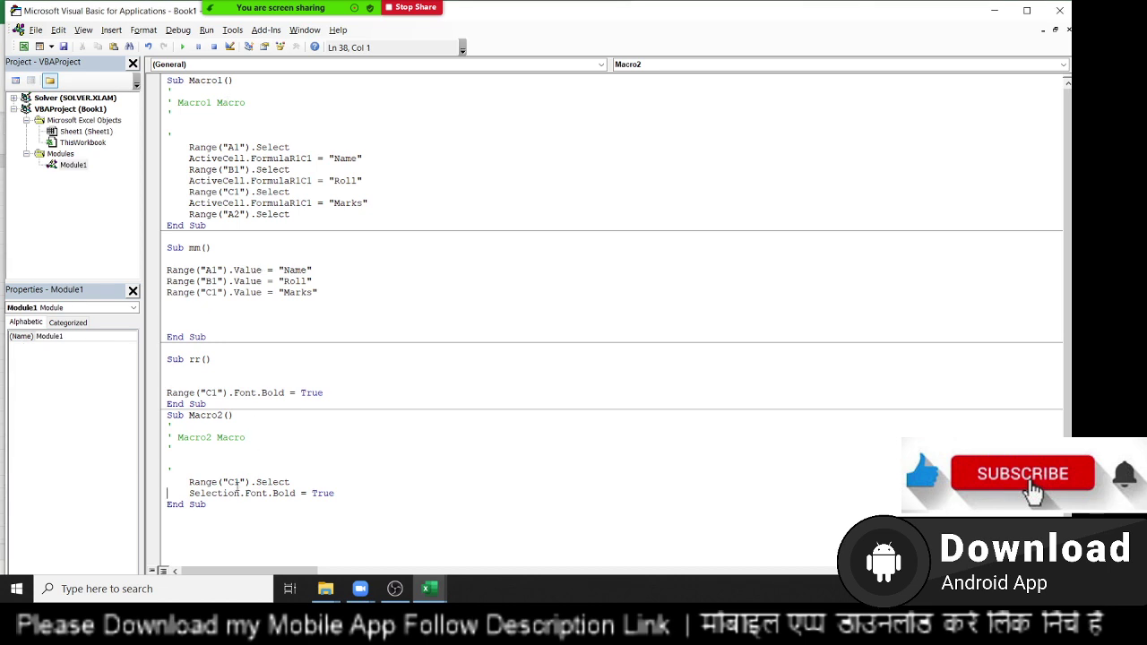
# Inspect Macro2's added With Selection alignment block and Selection.Merge line, then return to Excel
pyautogui.moveTo(240, 491); pyautogui.dragTo(192, 484)
pyautogui.hotkey('alt', 'F11')
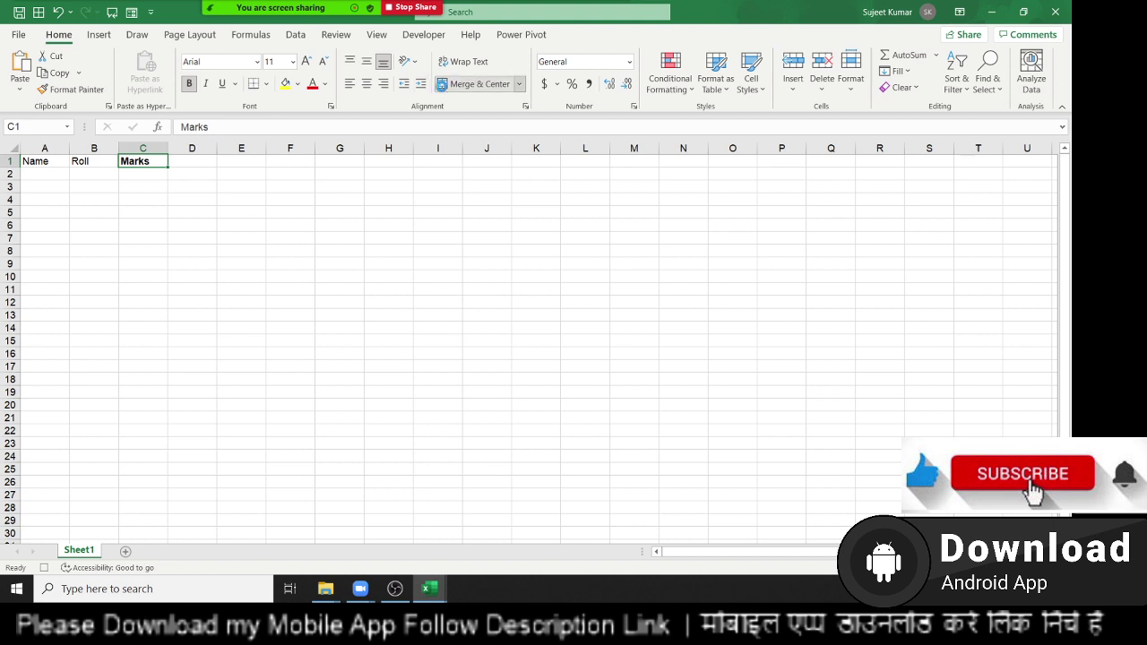
pyautogui.hotkey('alt', 'F11')
pyautogui.scroll(-1, 302, 342)
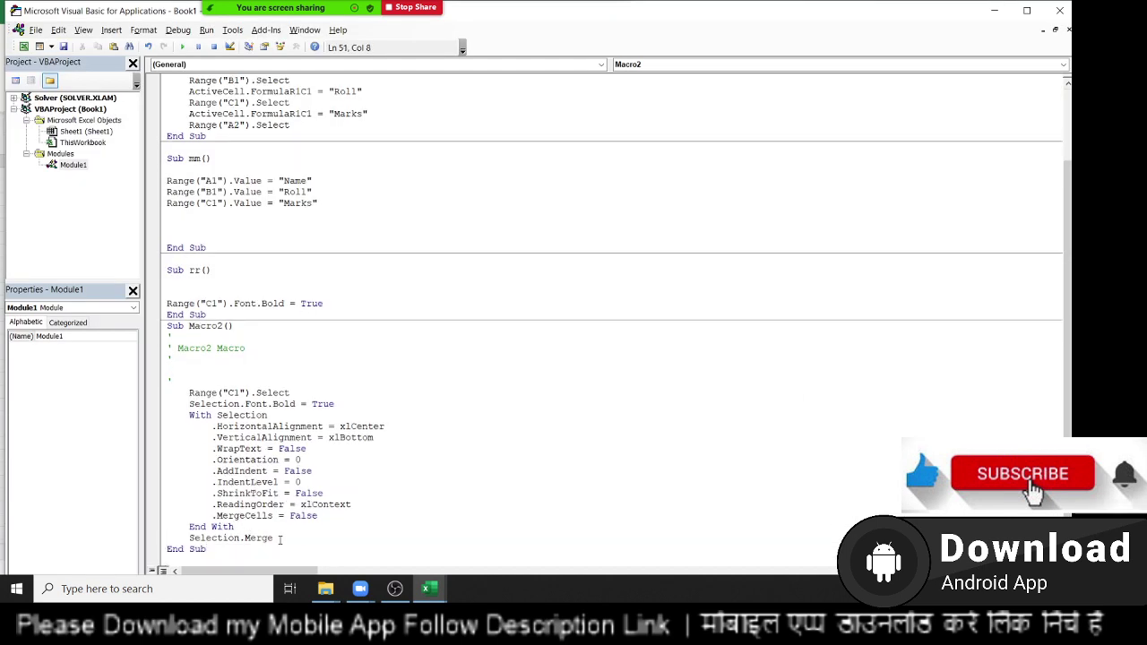
pyautogui.moveTo(274, 539)
pyautogui.mouseDown()
pyautogui.moveTo(211, 415)
pyautogui.moveTo(184, 393)
pyautogui.mouseUp()
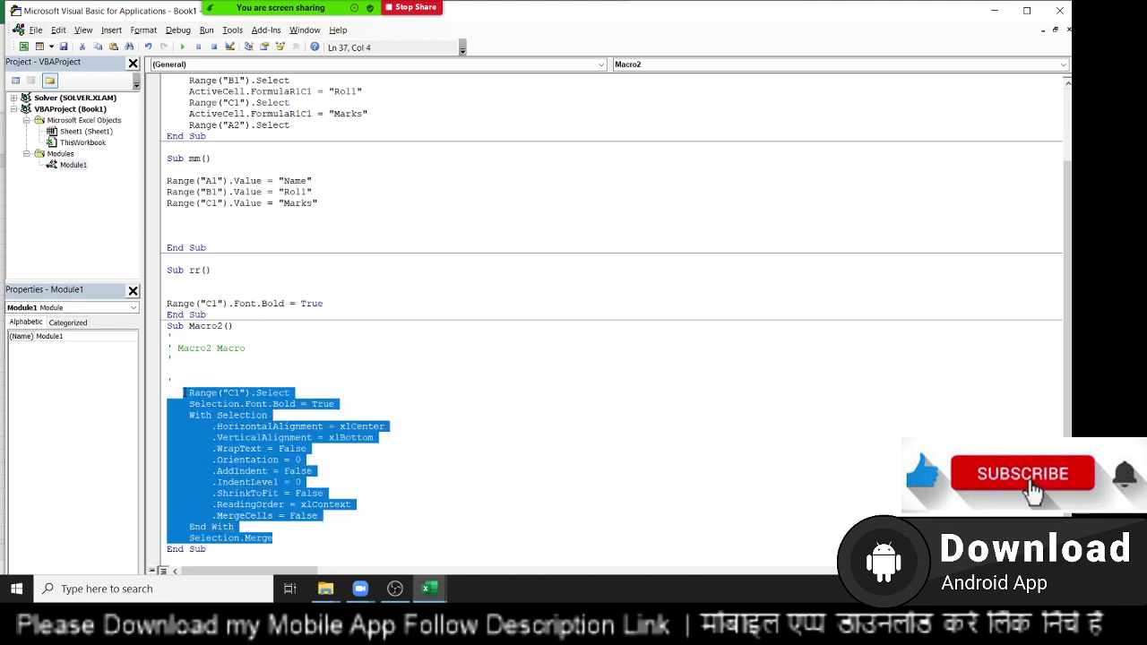
pyautogui.click(273, 538)
pyautogui.moveTo(274, 538); pyautogui.dragTo(184, 538)
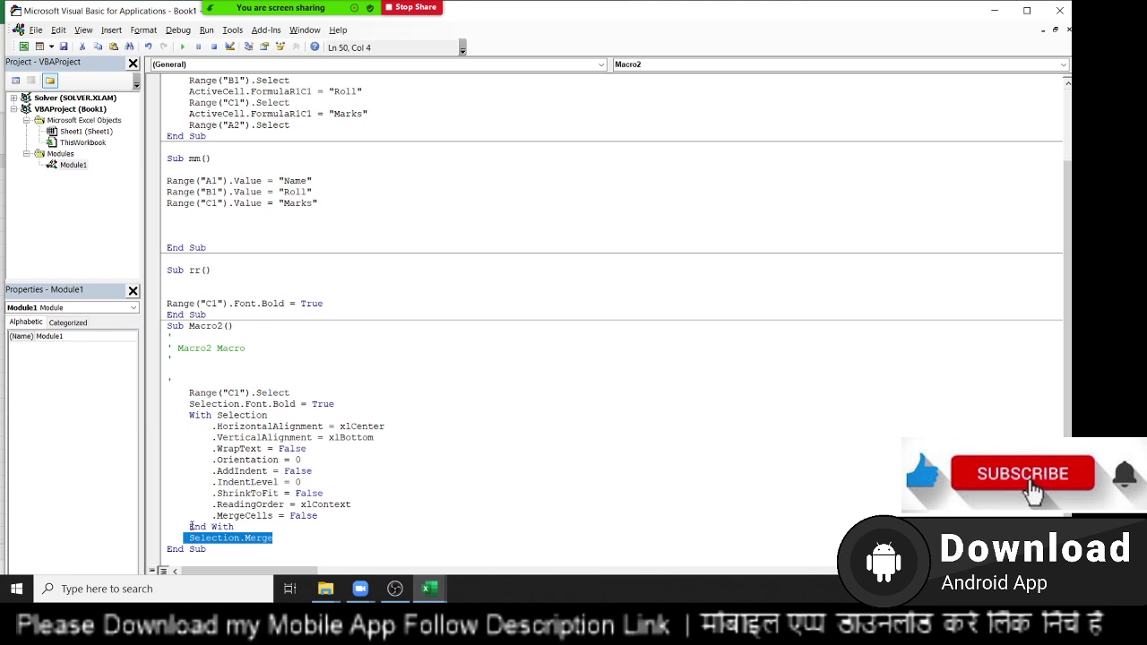
pyautogui.hotkey('alt', 'F11')
pyautogui.hotkey('alt', 'F11')
pyautogui.hotkey('alt', 'F11')
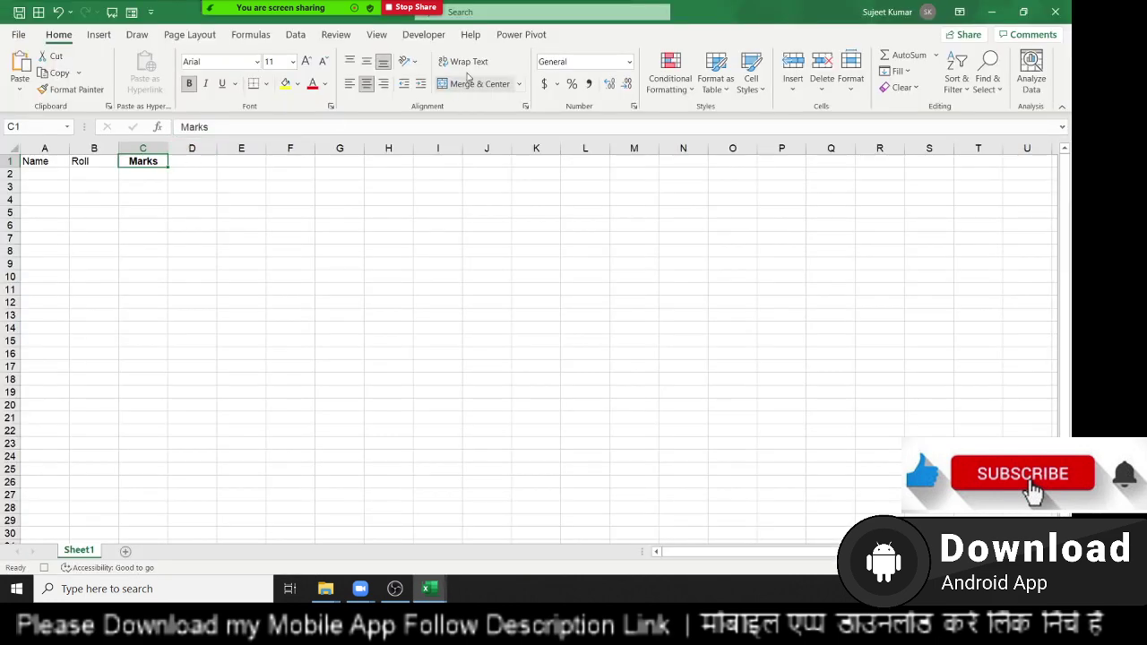
# Show the Developer tab again and select cell D4
pyautogui.click(408, 38)
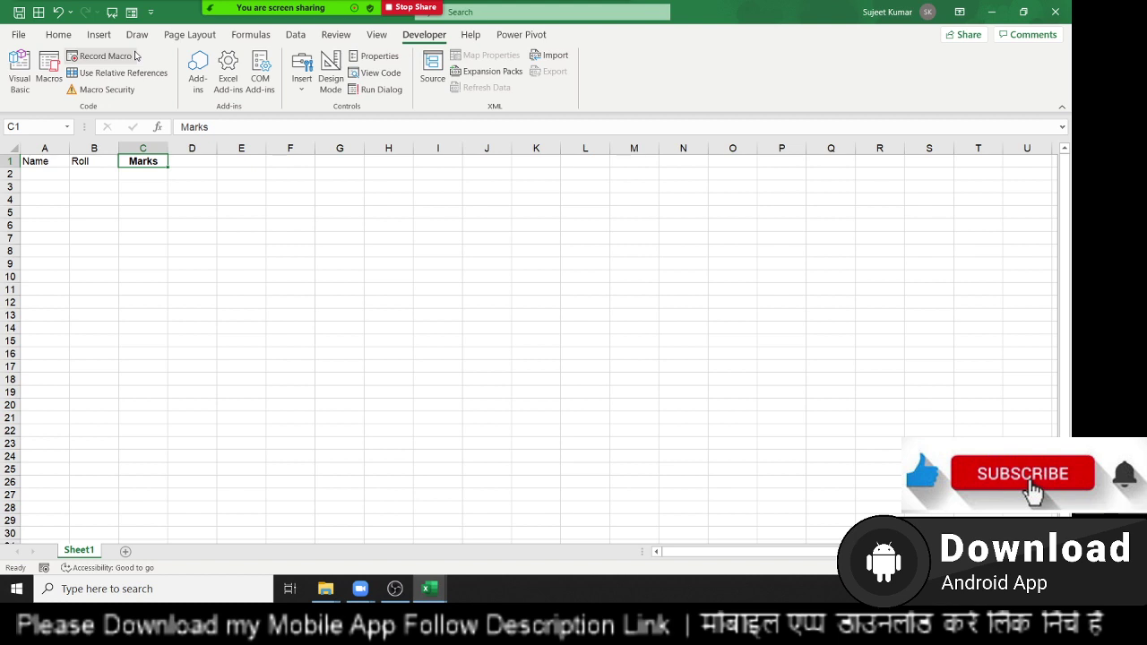
pyautogui.click(213, 205)
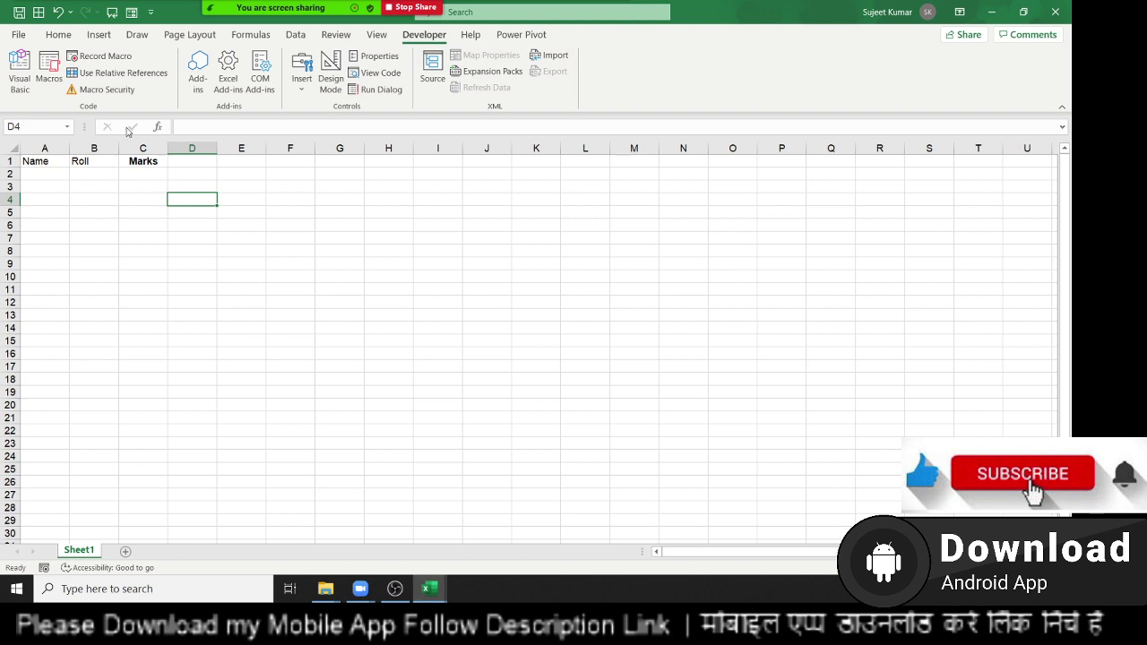
# Record Macro3 copying the Marks heading from C1 into G1 as values only, then view its code
pyautogui.click(103, 57)
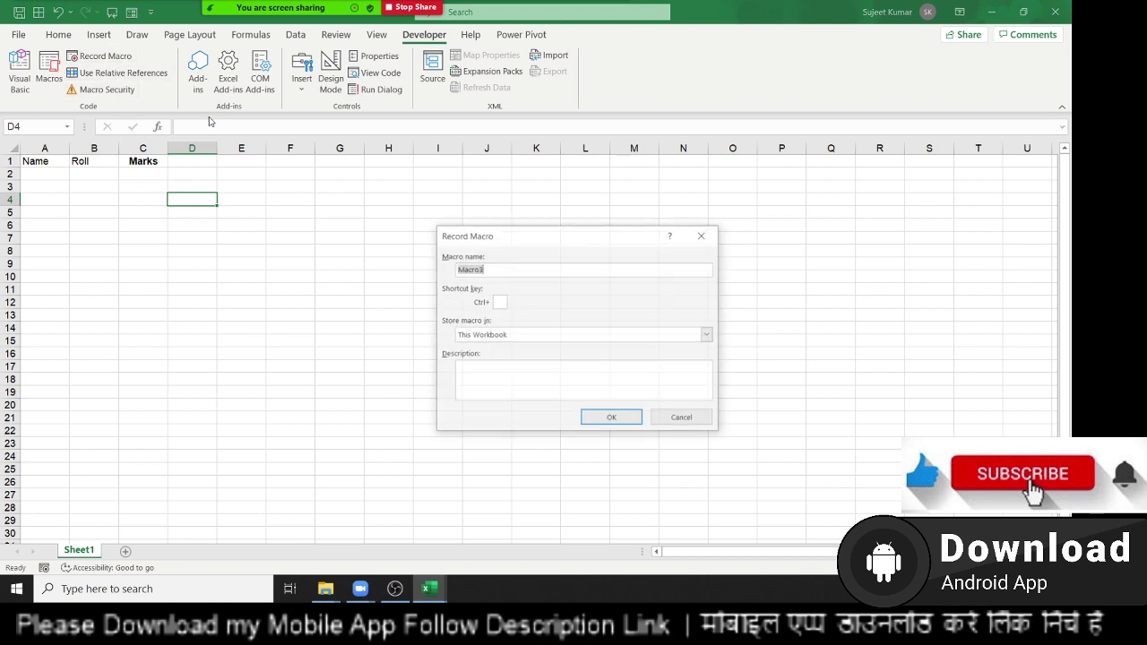
pyautogui.click(611, 418)
pyautogui.click(141, 163)
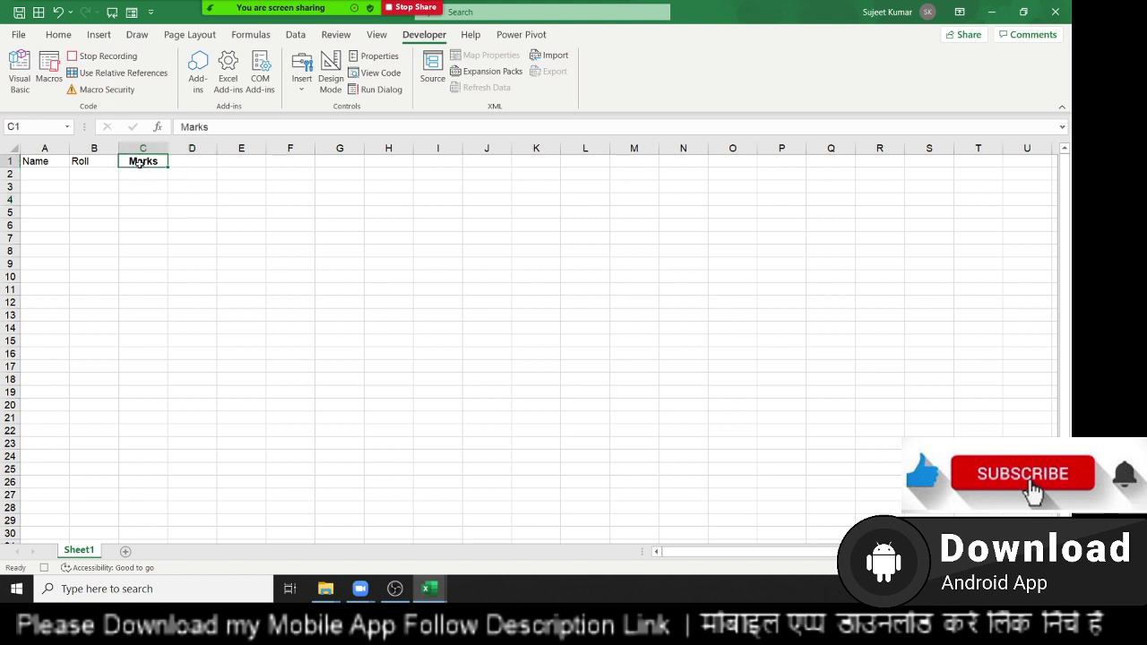
pyautogui.hotkey('ctrl', 'c')
pyautogui.click(344, 159)
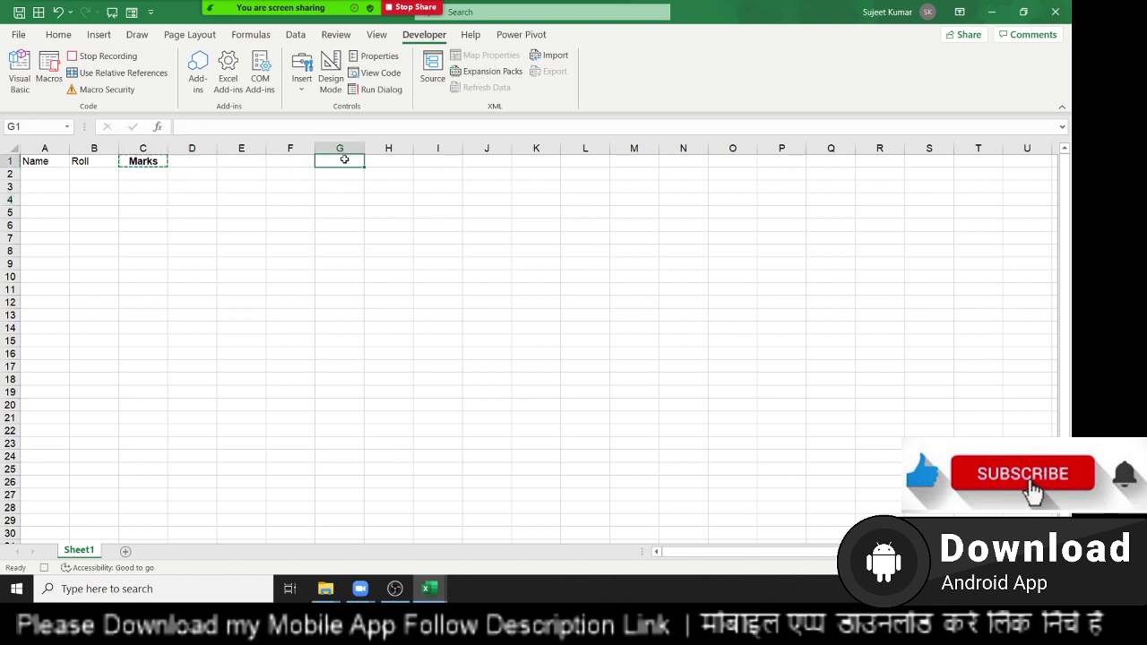
pyautogui.rightClick(344, 158)
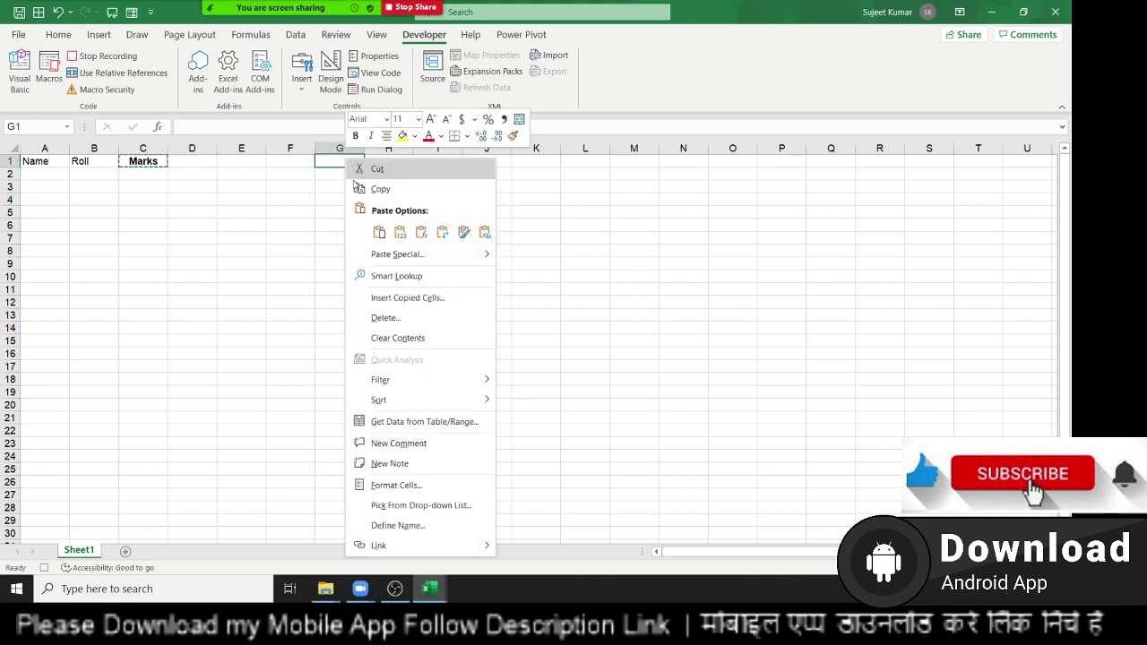
pyautogui.click(399, 232)
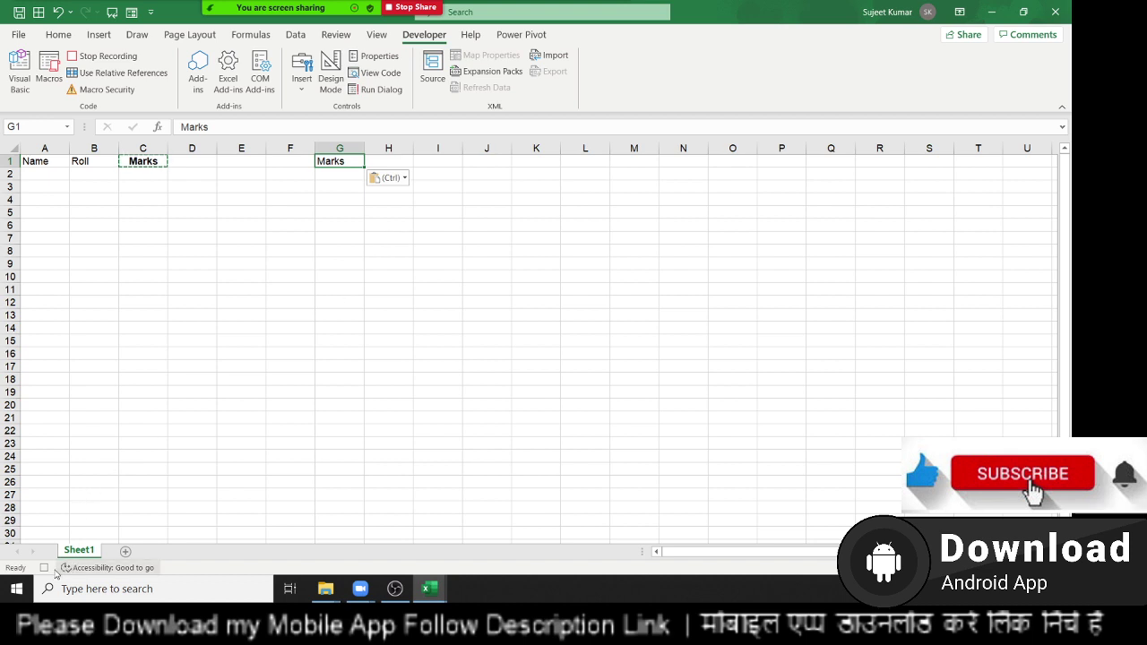
pyautogui.click(101, 55)
pyautogui.hotkey('alt', 'F11')
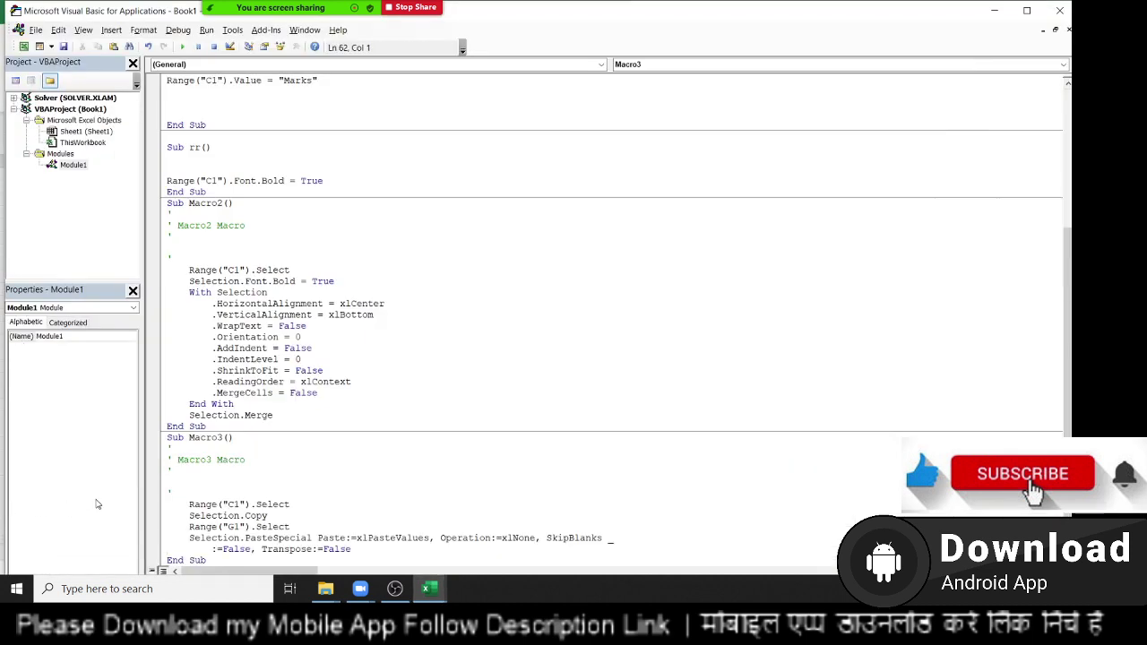
# Highlight Macro3's Selection.PasteSpecial Paste:=xlPasteValues code, then go back to the worksheet
pyautogui.doubleClick(204, 517)
pyautogui.click(262, 538)
pyautogui.moveTo(261, 537); pyautogui.dragTo(324, 527)
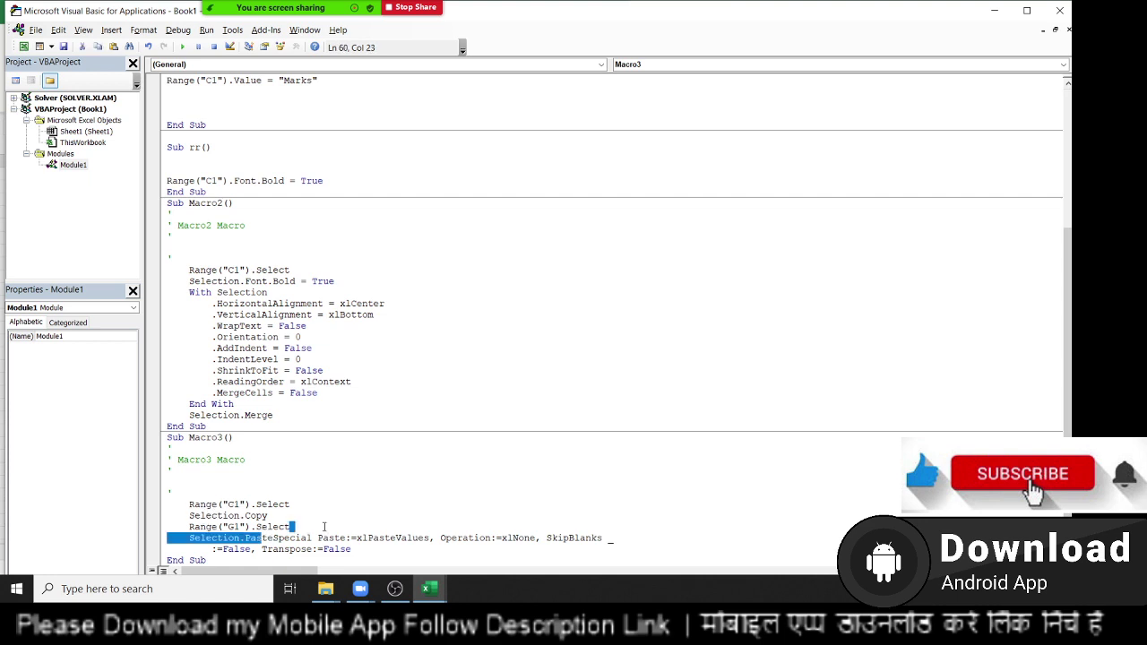
pyautogui.moveTo(394, 532)
pyautogui.mouseDown()
pyautogui.moveTo(423, 537)
pyautogui.moveTo(177, 543)
pyautogui.mouseUp()
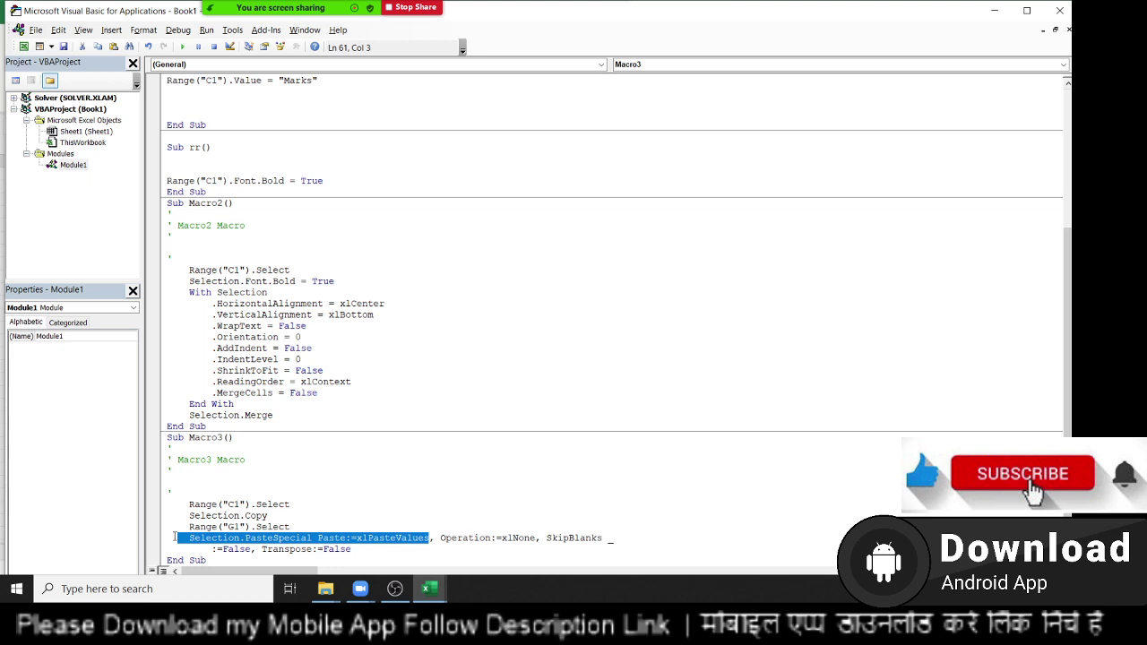
pyautogui.hotkey('alt', 'F11')
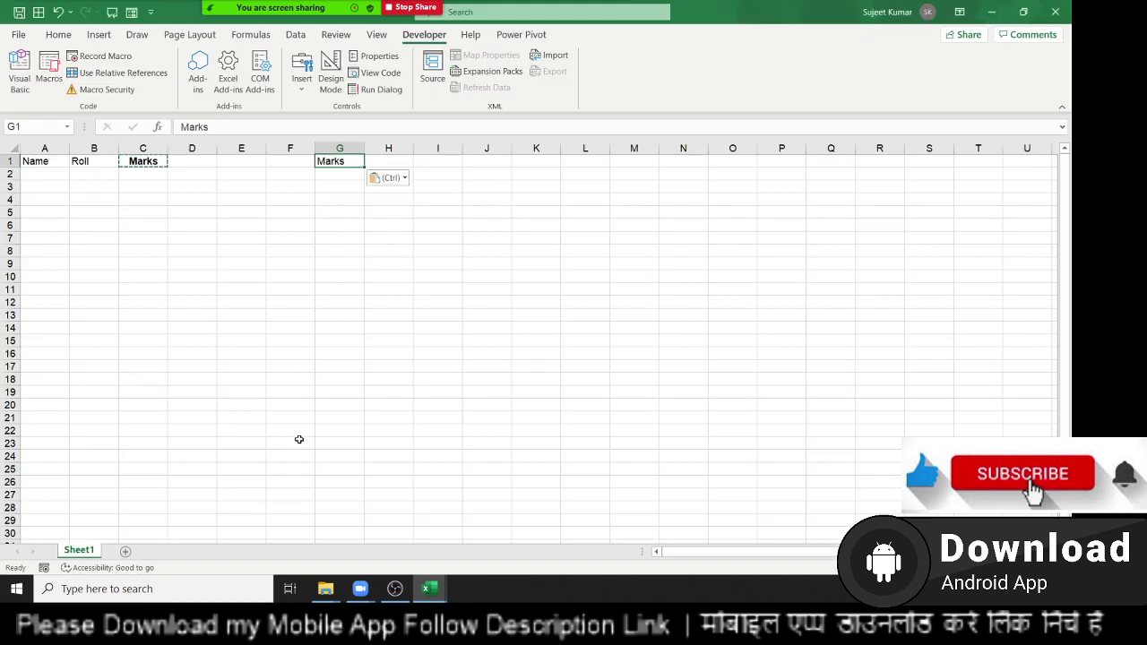
# Cancel the pending copy, clear the headings in A1:H6, and look through the Home and Insert ribbons
pyautogui.press('Escape')
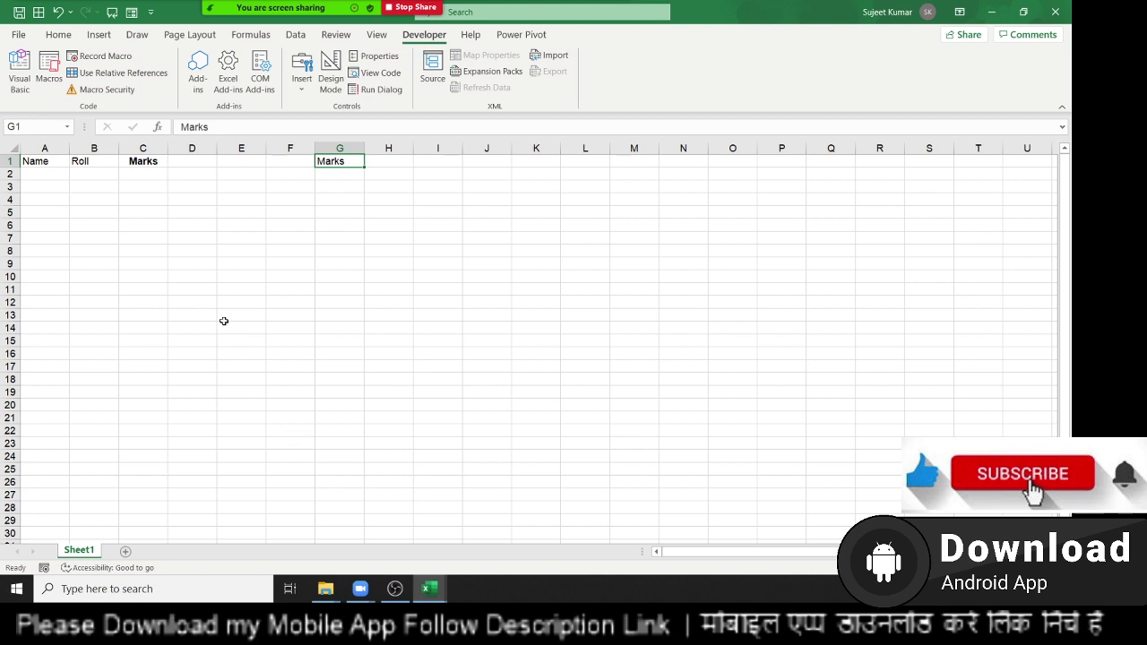
pyautogui.click(388, 225)
pyautogui.keyDown('shift'); pyautogui.click(36, 162); pyautogui.keyUp('shift')
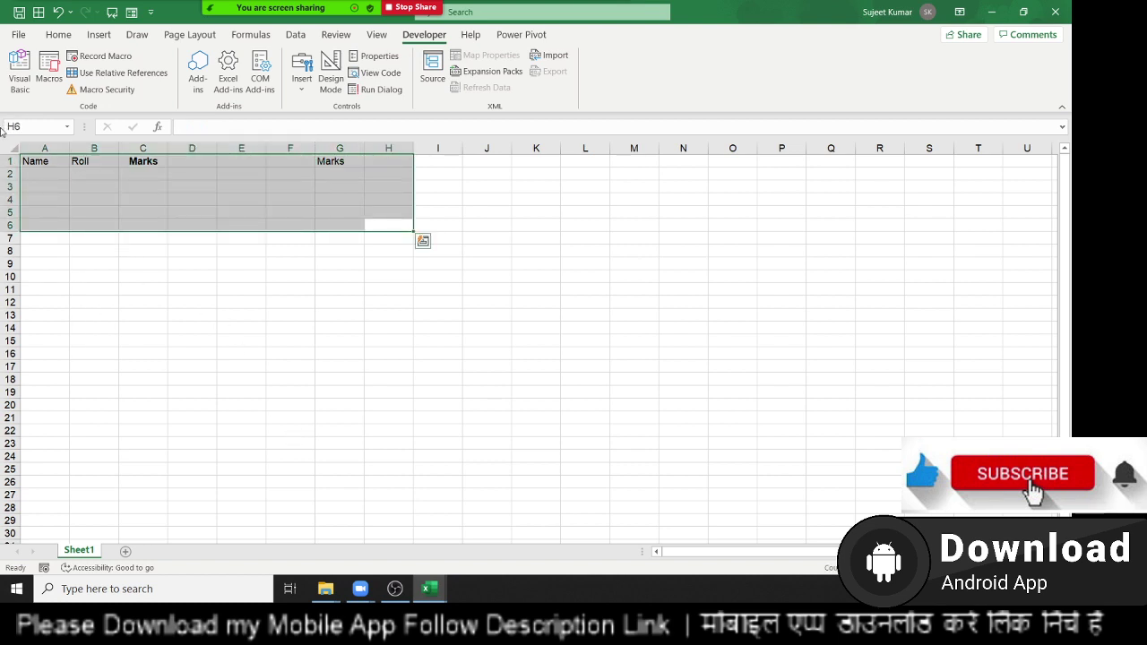
pyautogui.click(101, 260)
pyautogui.click(59, 34)
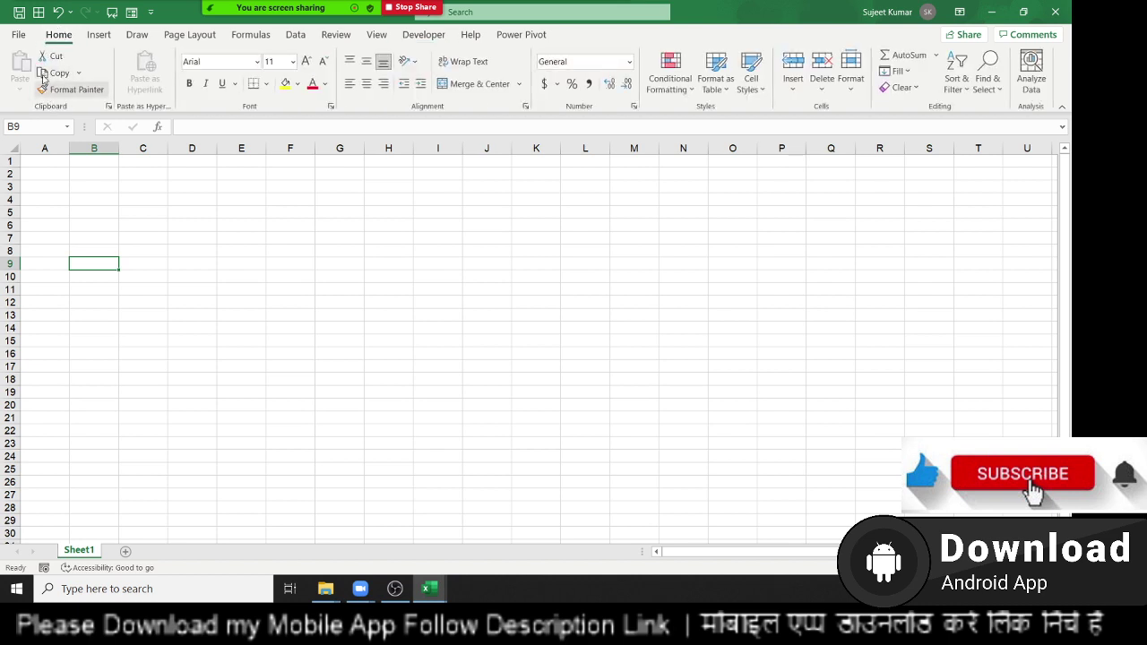
pyautogui.click(99, 36)
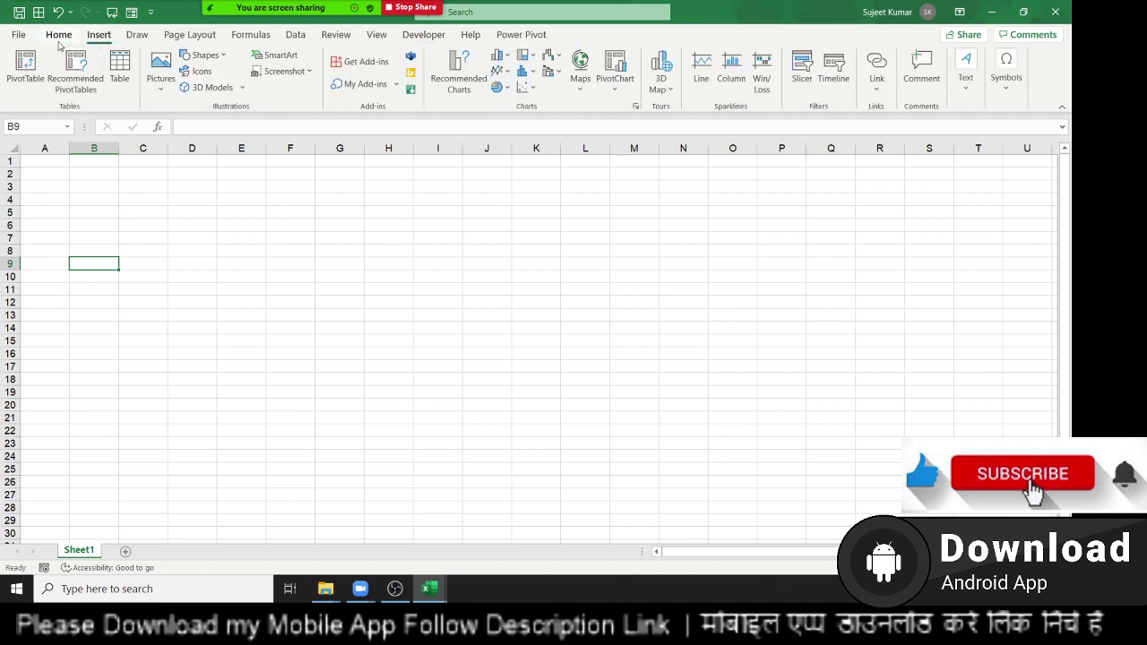
pyautogui.click(59, 34)
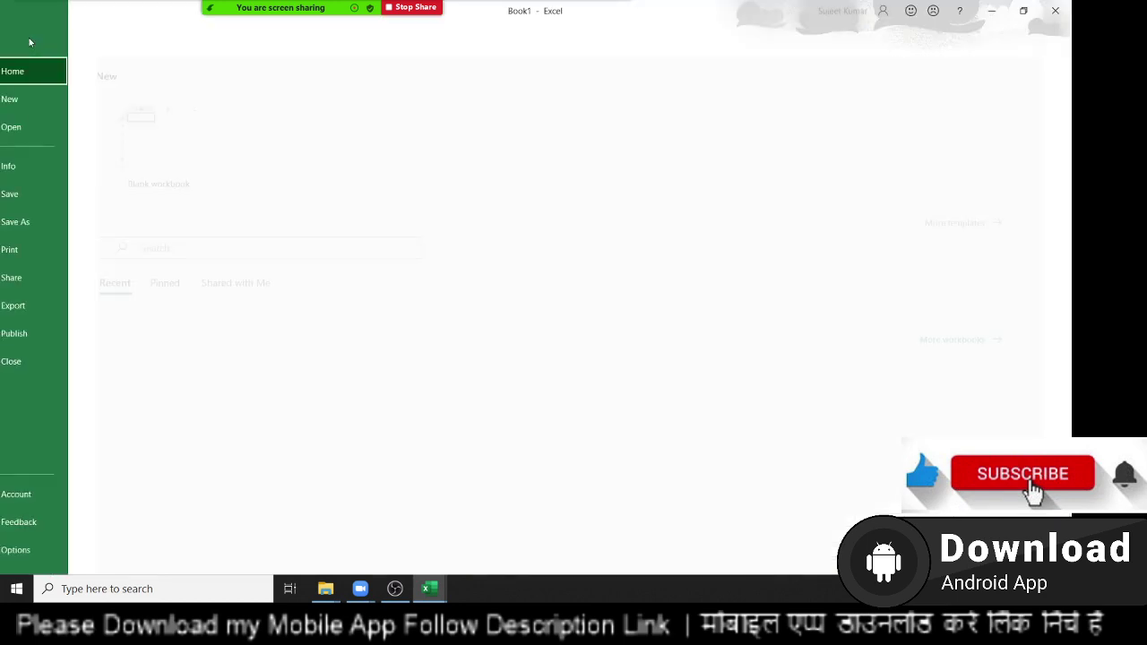
# Open DataP from the recent workbooks list and show its Data sheet
pyautogui.click(29, 38)
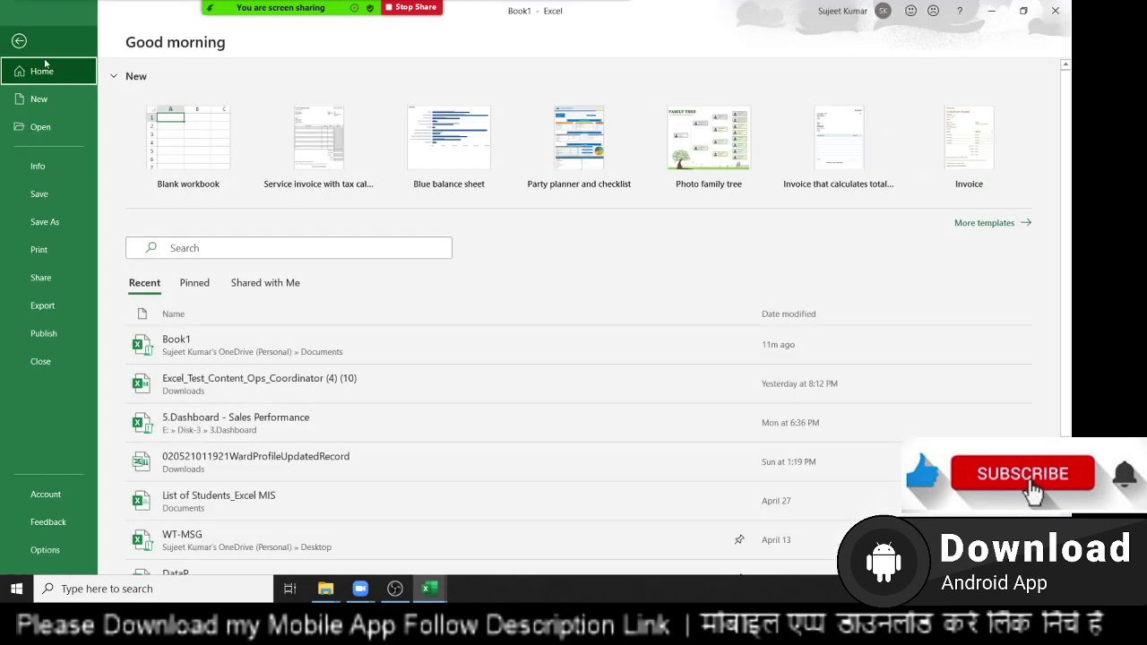
pyautogui.scroll(-1, 495, 455)
pyautogui.scroll(-1, 494, 455)
pyautogui.click(476, 451)
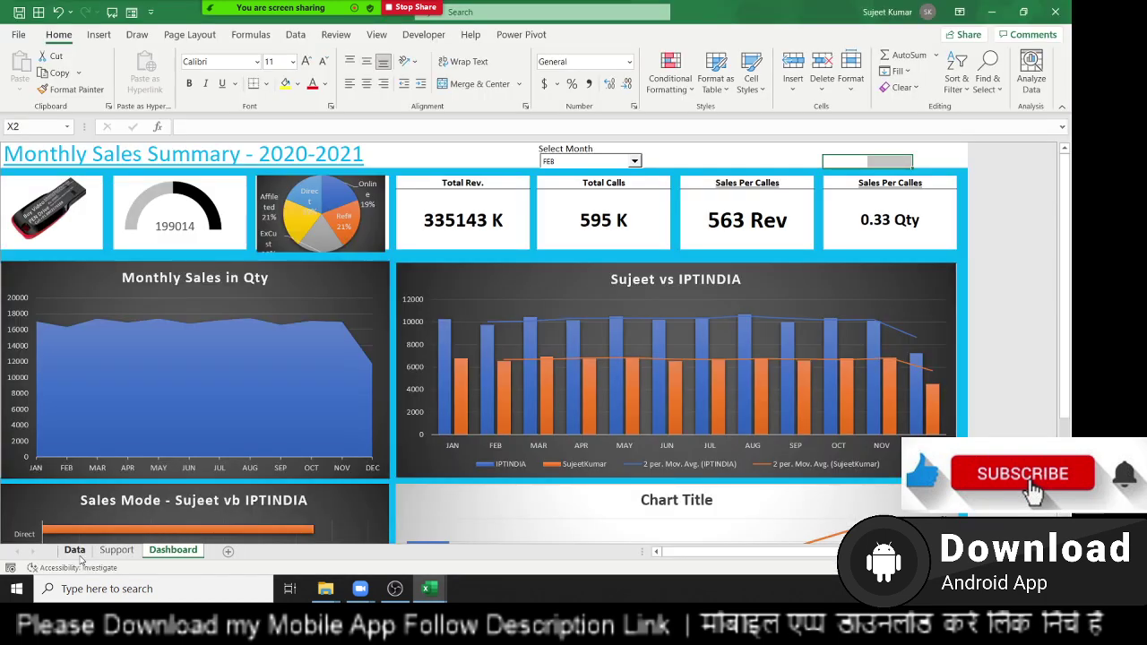
pyautogui.click(75, 551)
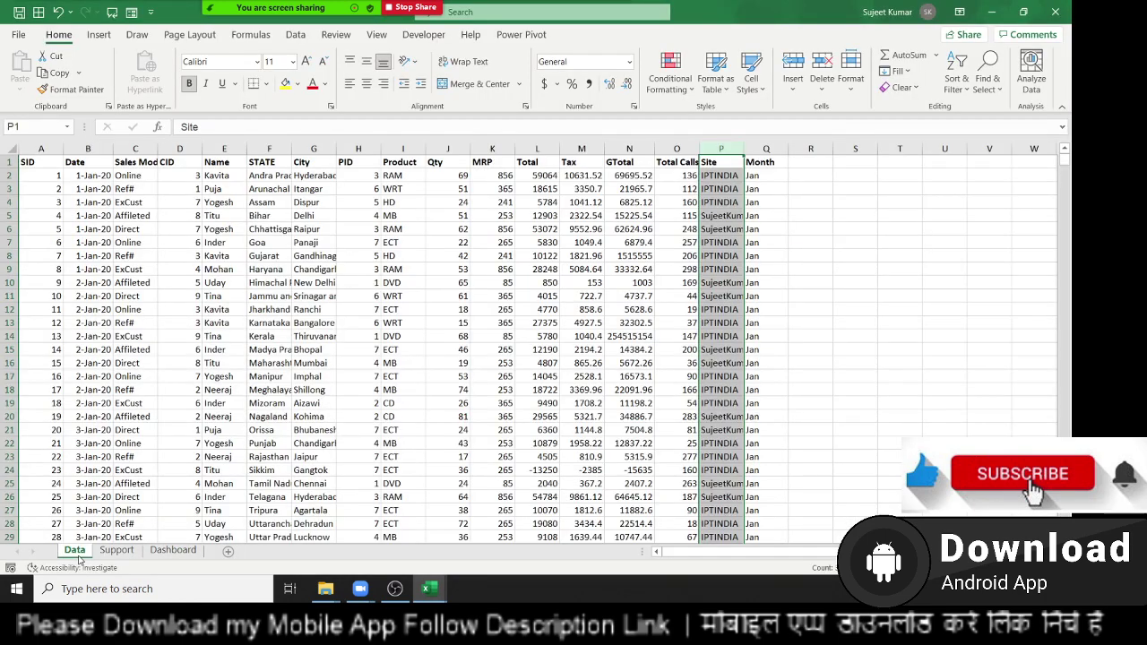
# Copy the entire DataP sales table and paste it into A1 of a new blank workbook
pyautogui.hotkey('ctrl', 'Home')
pyautogui.hotkey('ctrl', 'shift', 'Right')
pyautogui.hotkey('ctrl', 'shift', 'Down')
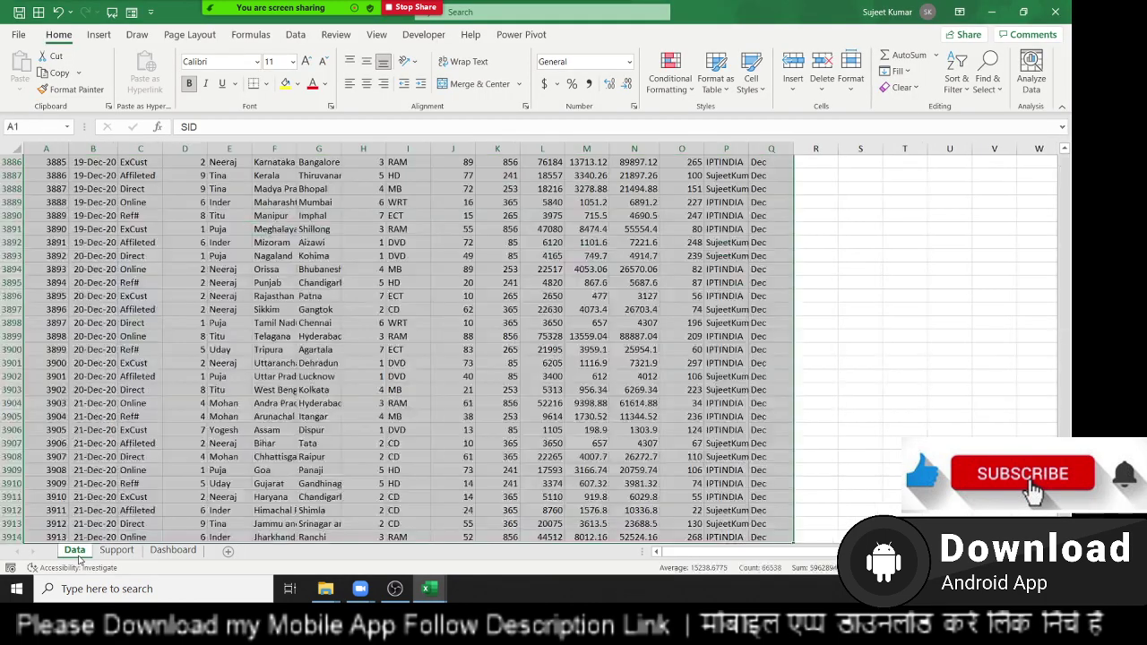
pyautogui.hotkey('ctrl', 'c')
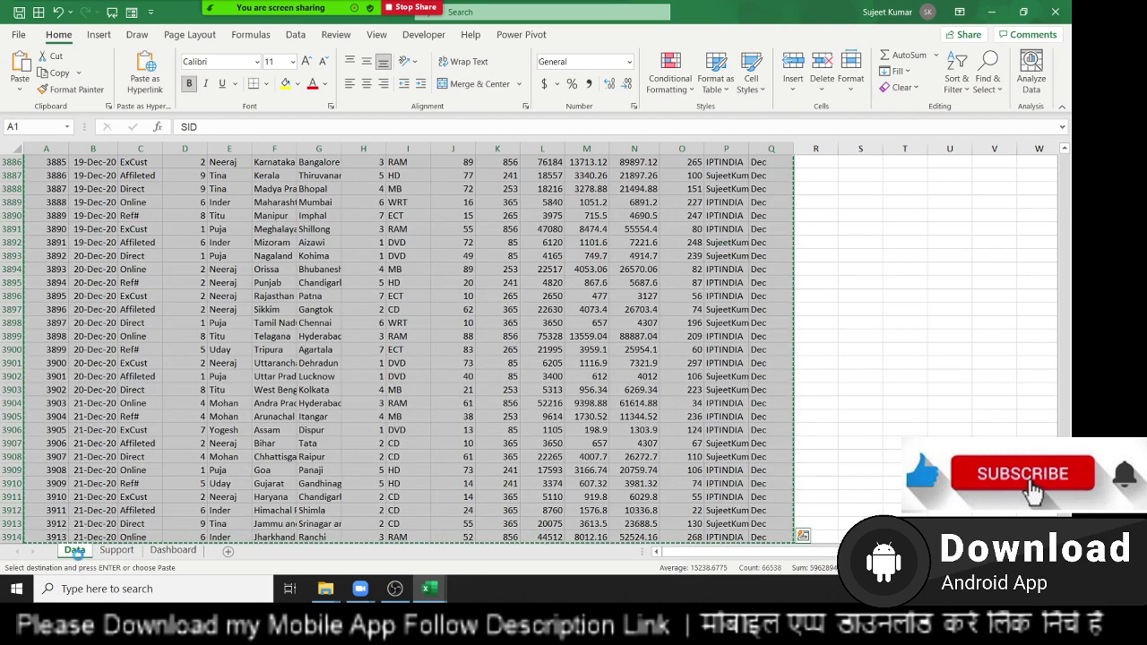
pyautogui.hotkey('ctrl', 'n')
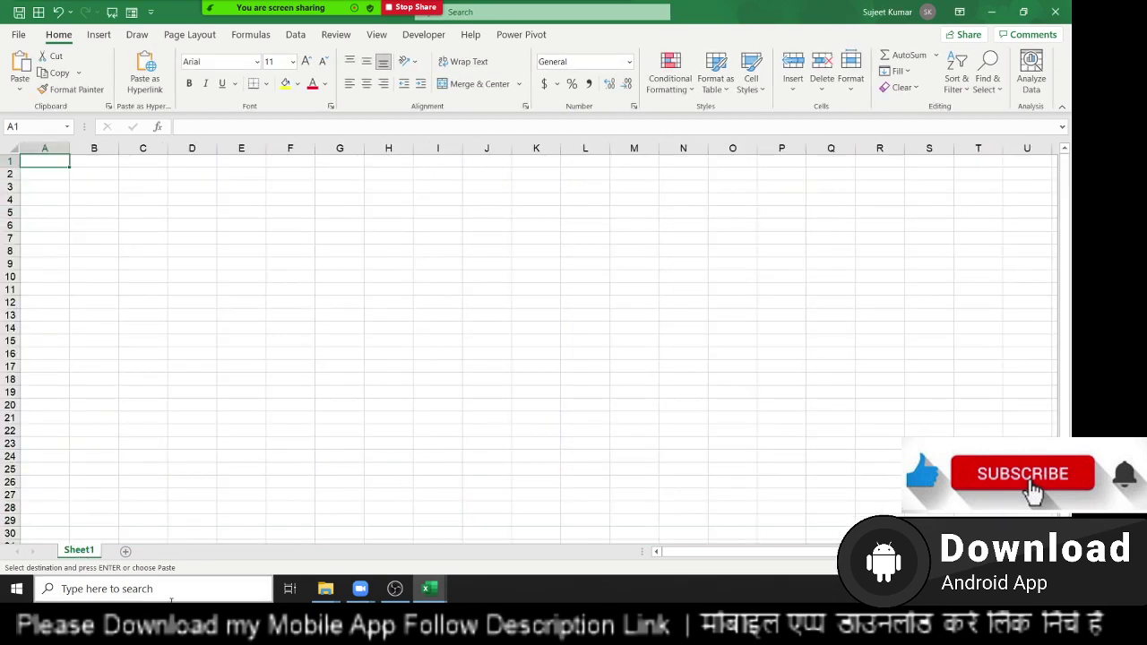
pyautogui.click(430, 588)
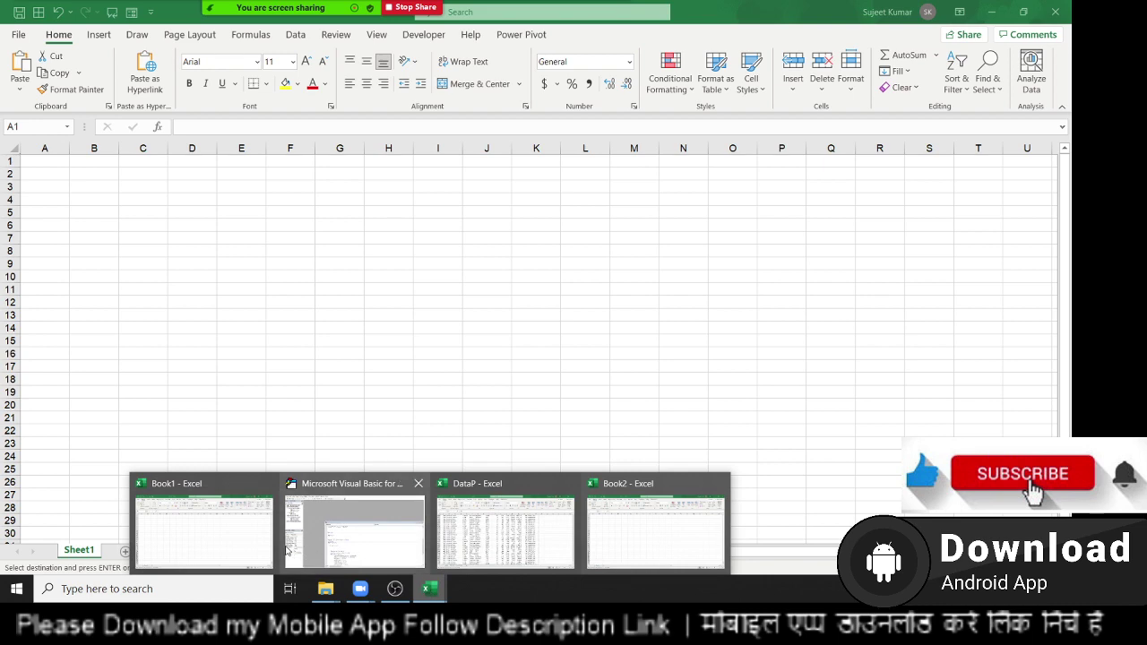
pyautogui.click(54, 164)
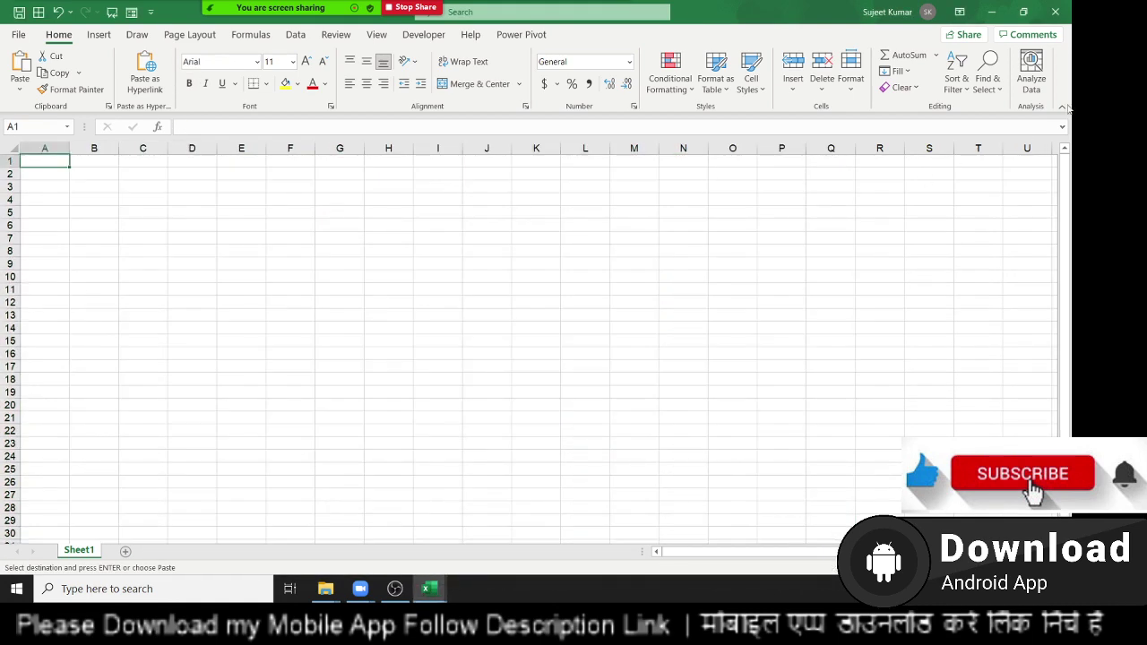
# Close DataP without saving and without keeping the copied data on the clipboard
pyautogui.click(1066, 13)
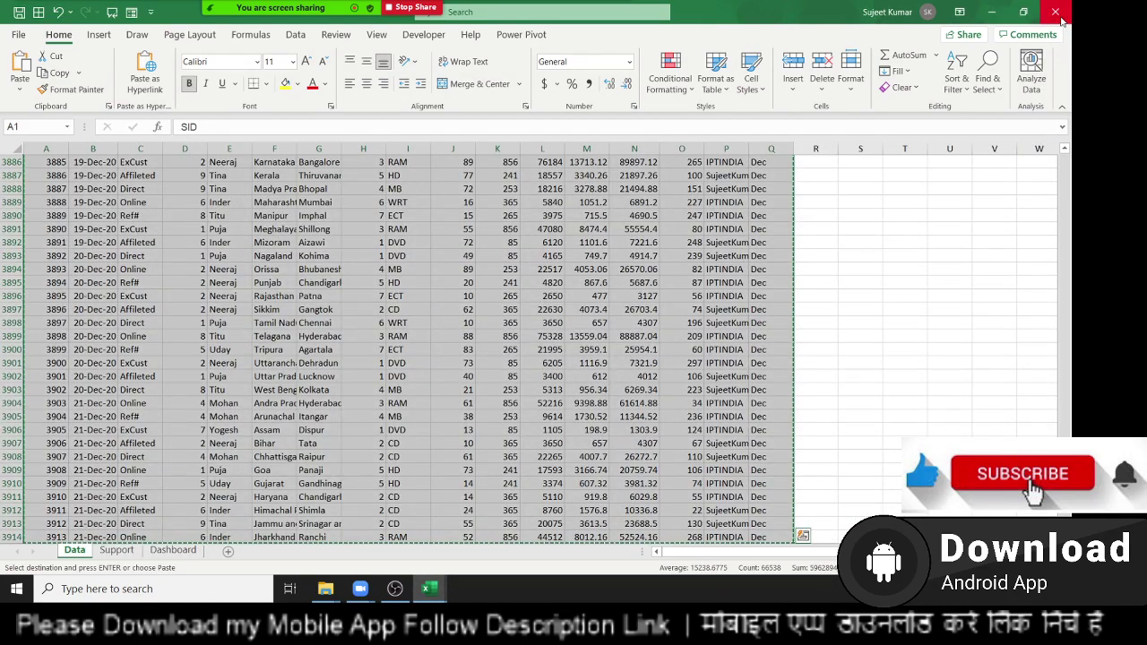
pyautogui.click(1056, 11)
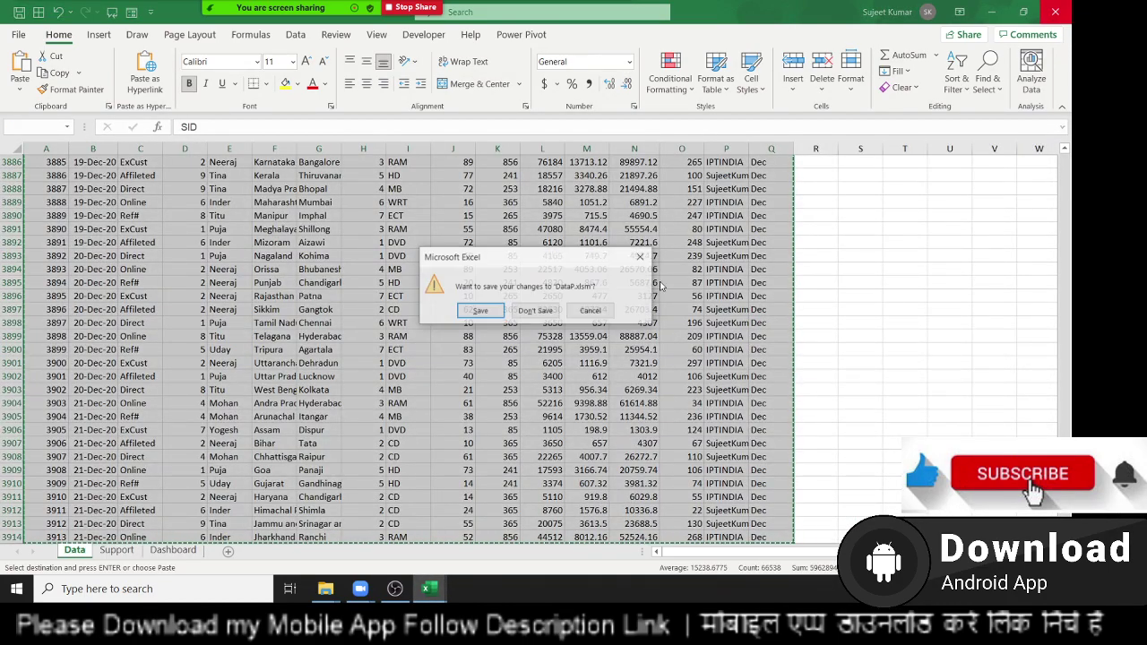
pyautogui.click(538, 311)
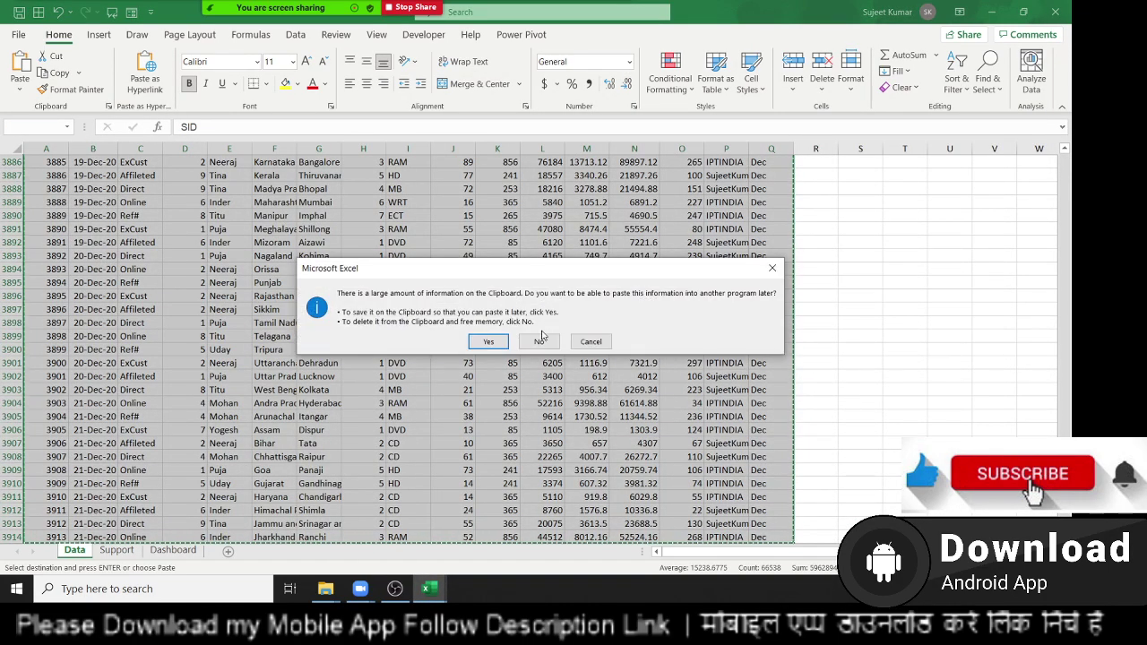
pyautogui.click(540, 341)
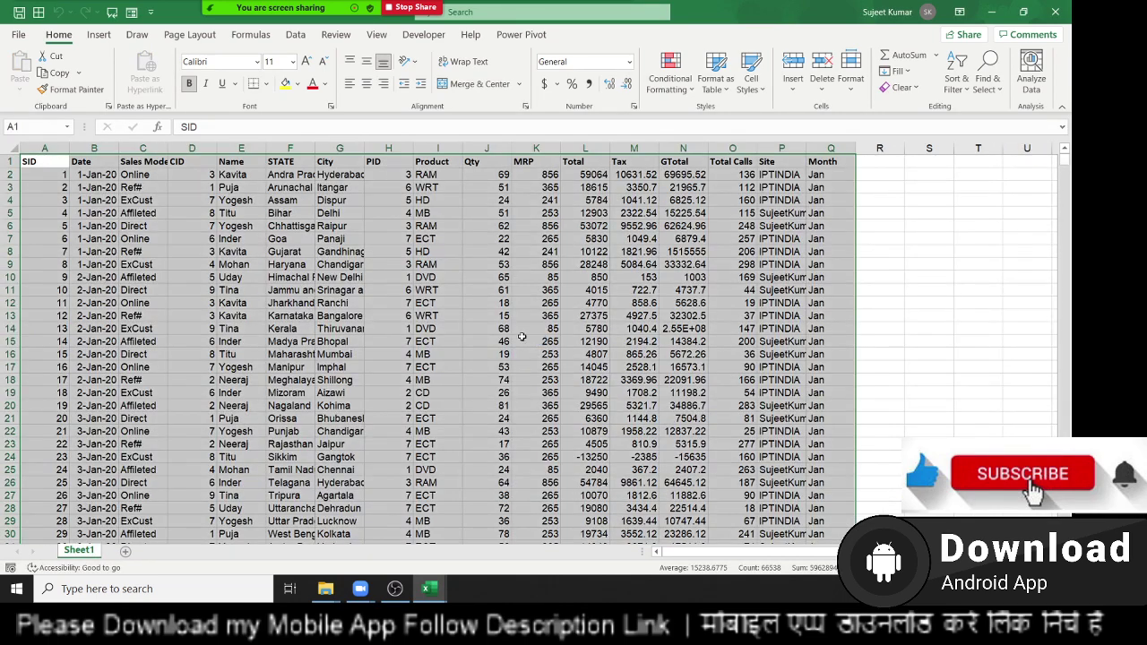
# Move through the Name column cells, from the E1 header down to cell E3
pyautogui.click(231, 219)
pyautogui.press('Up')
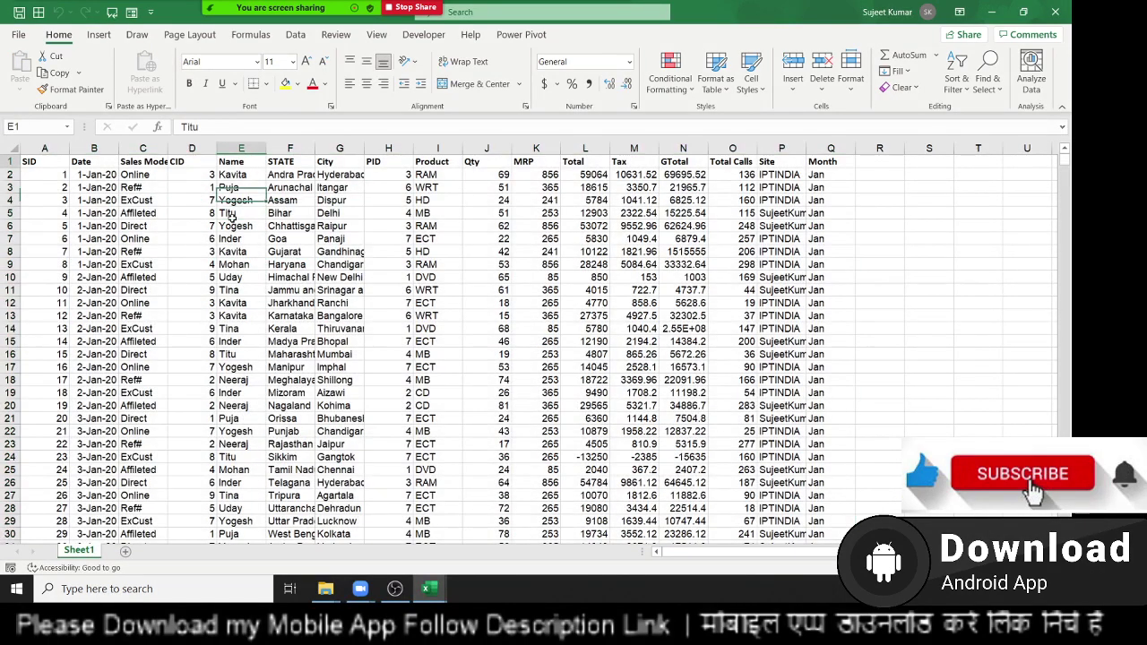
pyautogui.press('Up')
pyautogui.press('Up')
pyautogui.press('Up')
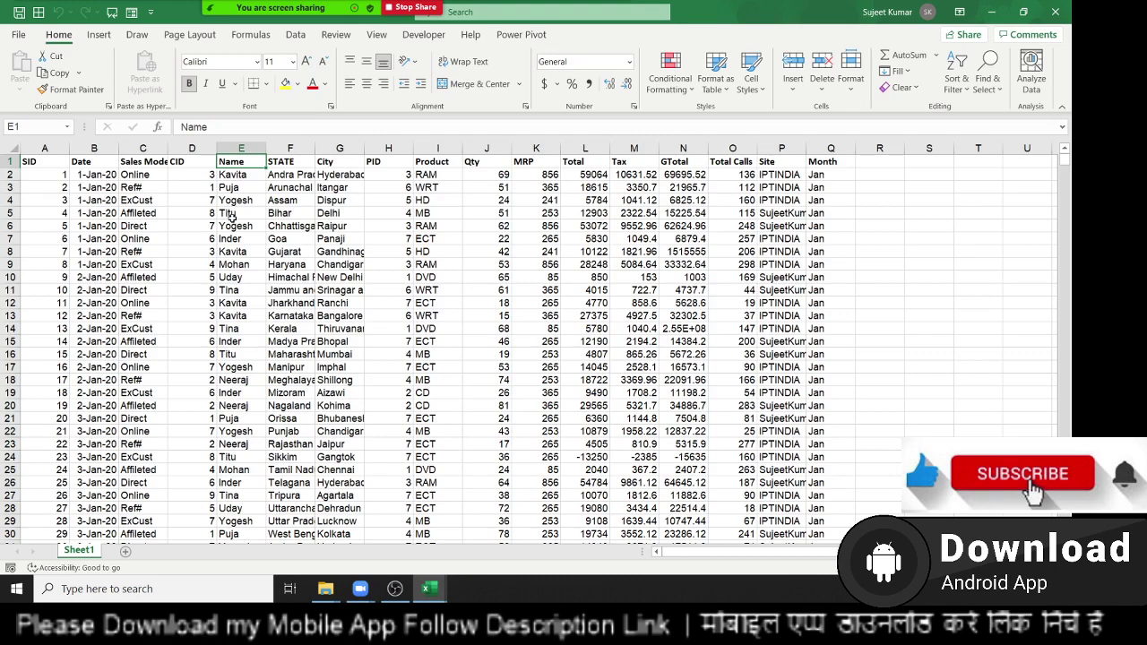
pyautogui.press('Down')
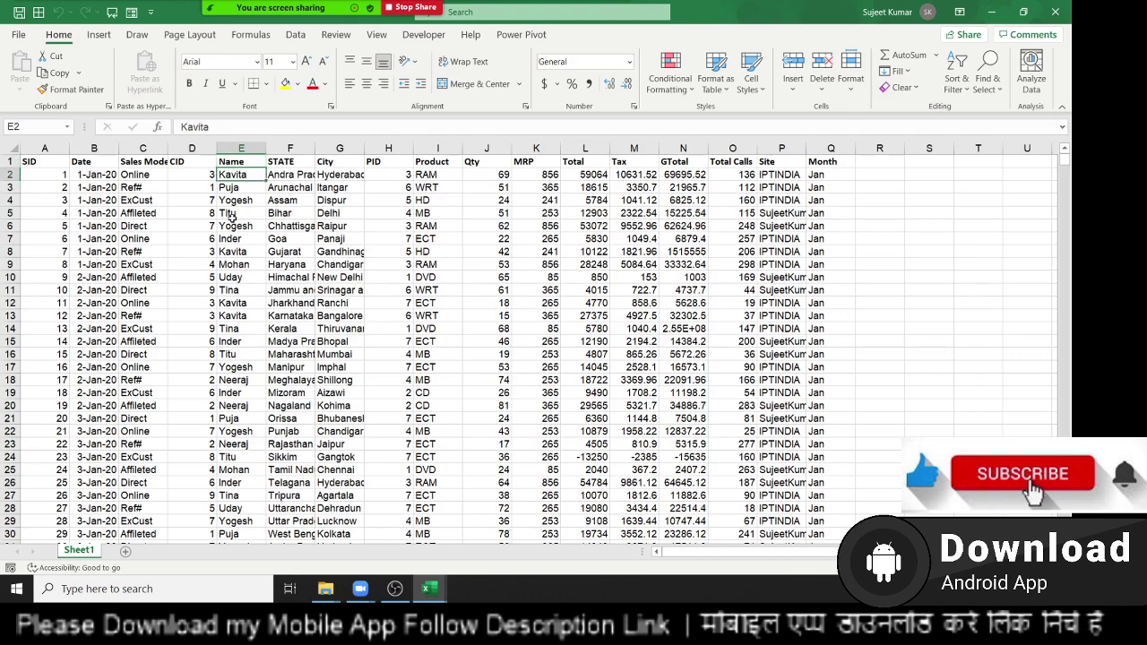
pyautogui.press('Up')
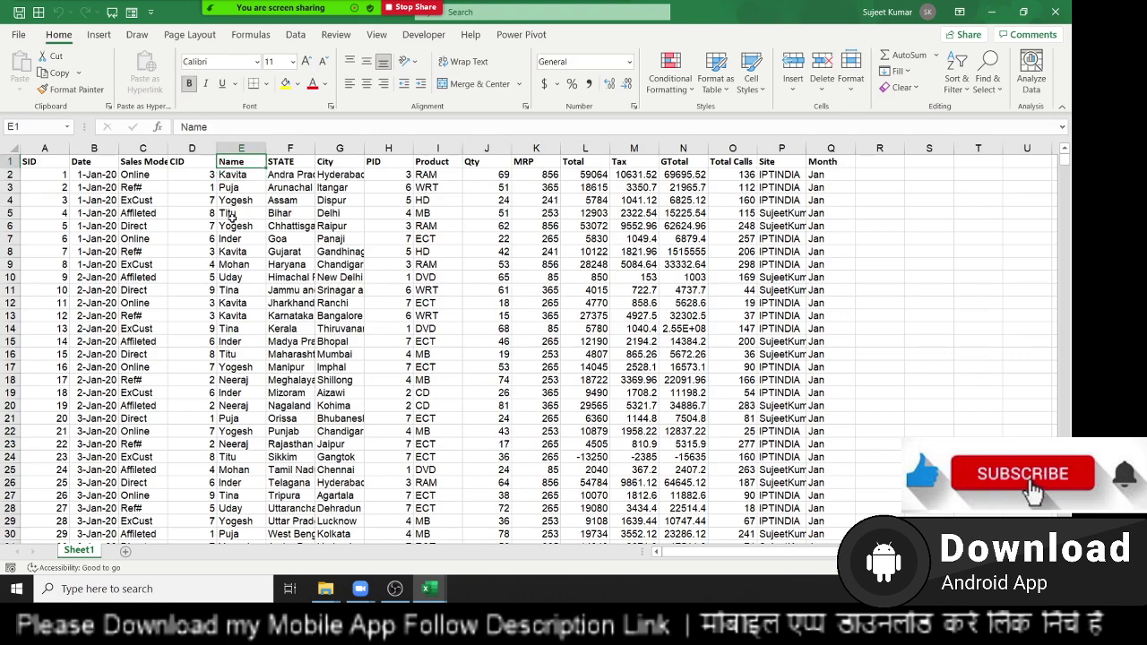
pyautogui.press('Down')
pyautogui.press('Down')
pyautogui.press('Down')
pyautogui.press('Up')
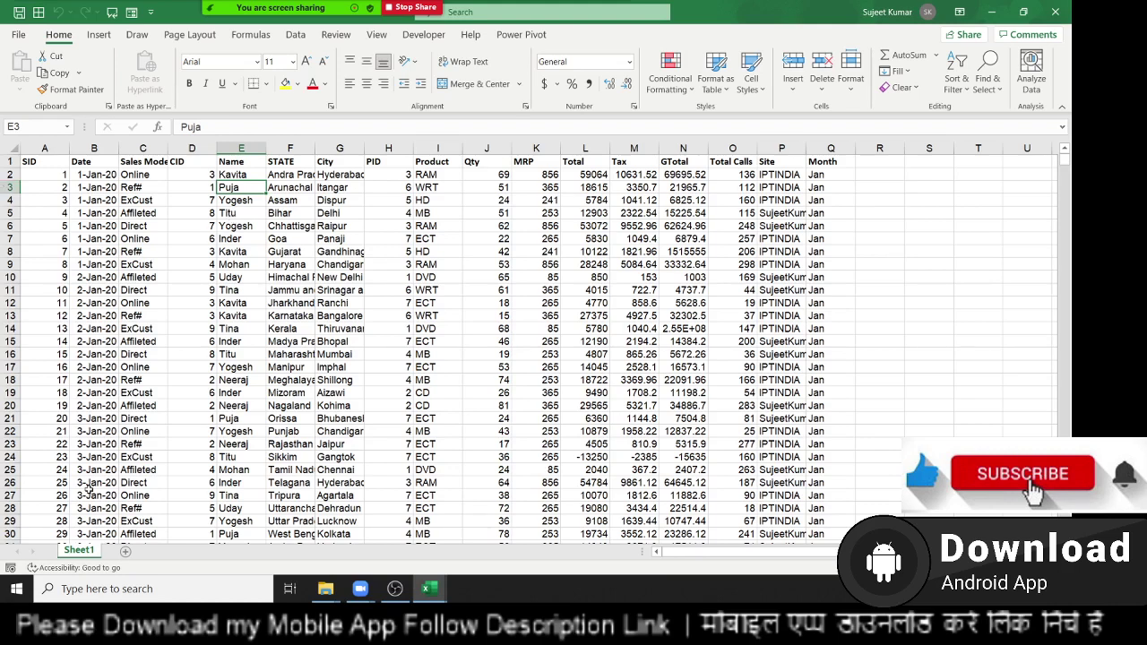
# Rename the Sheet1 tab to Data, then show the Developer commands
pyautogui.doubleClick(93, 550)
pyautogui.press('Escape')
pyautogui.write('d')
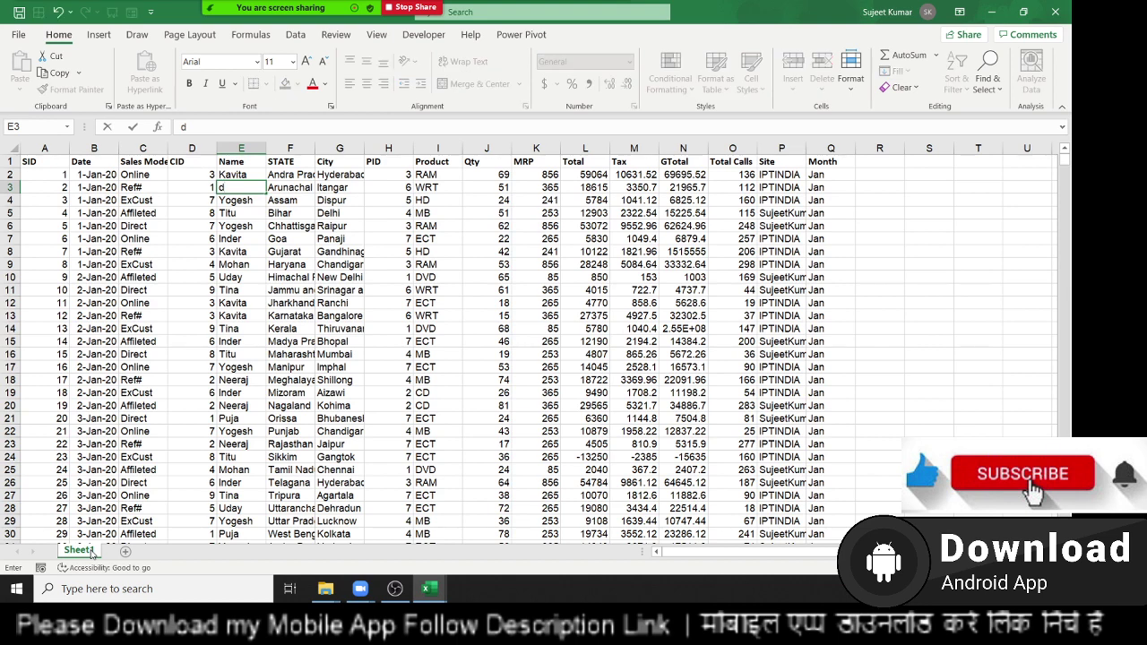
pyautogui.doubleClick(79, 550)
pyautogui.write('Data')
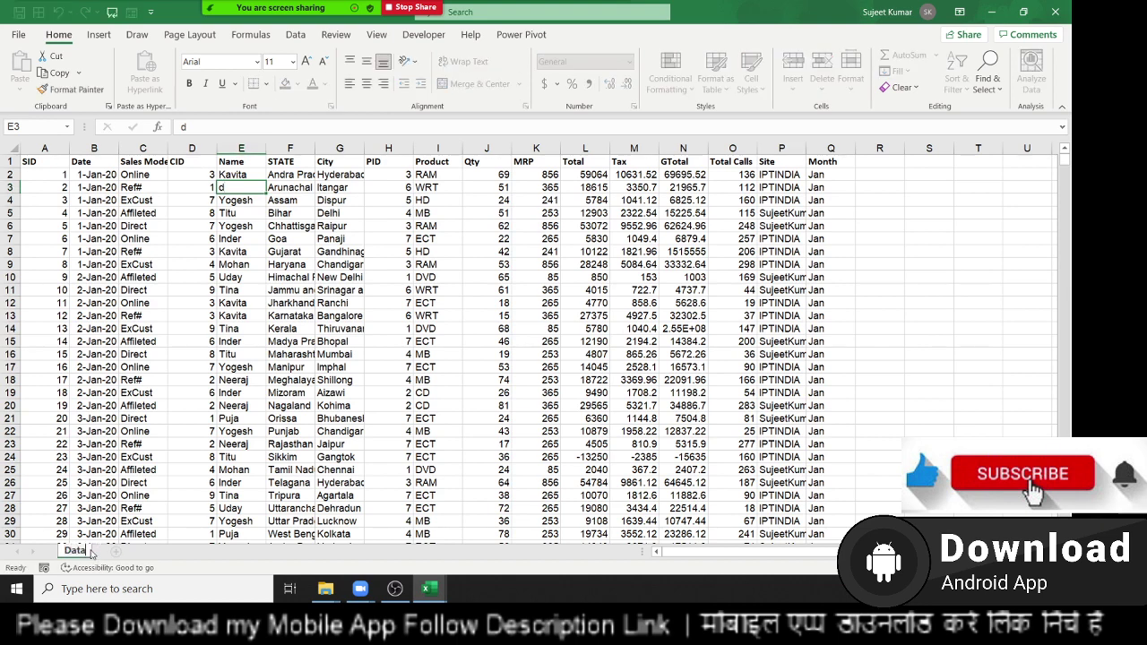
pyautogui.click(203, 302)
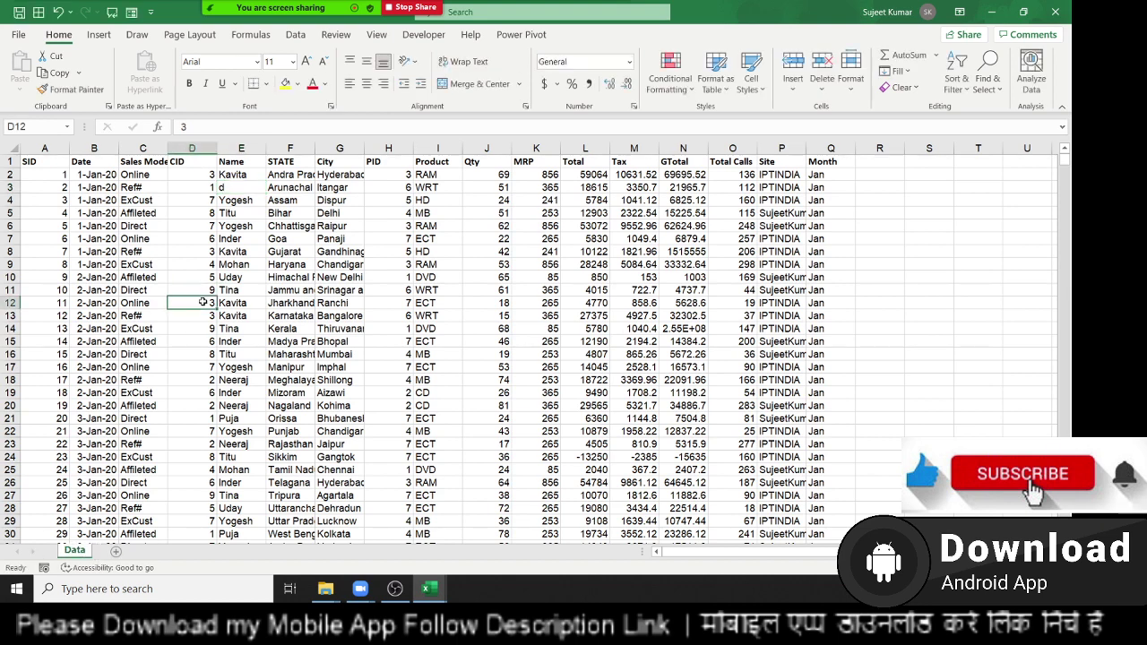
pyautogui.click(42, 149)
pyautogui.click(94, 225)
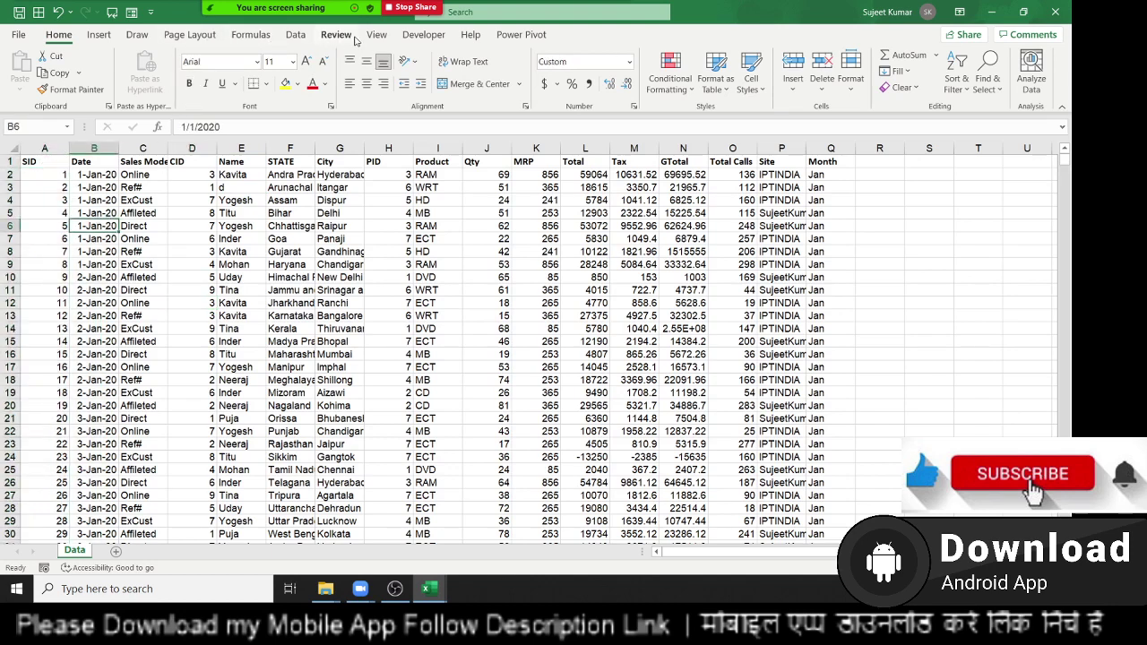
pyautogui.click(423, 34)
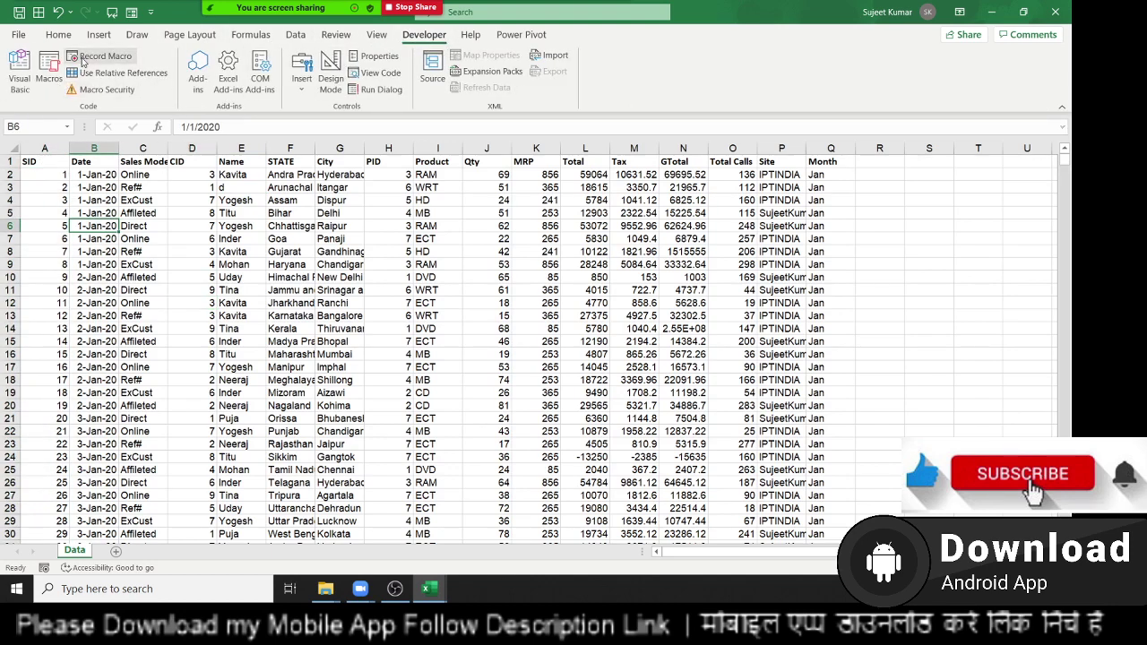
# Start recording a new macro, turn on AutoFilter at A1, and filter the Name column to Inder only
pyautogui.click(83, 57)
pyautogui.click(600, 417)
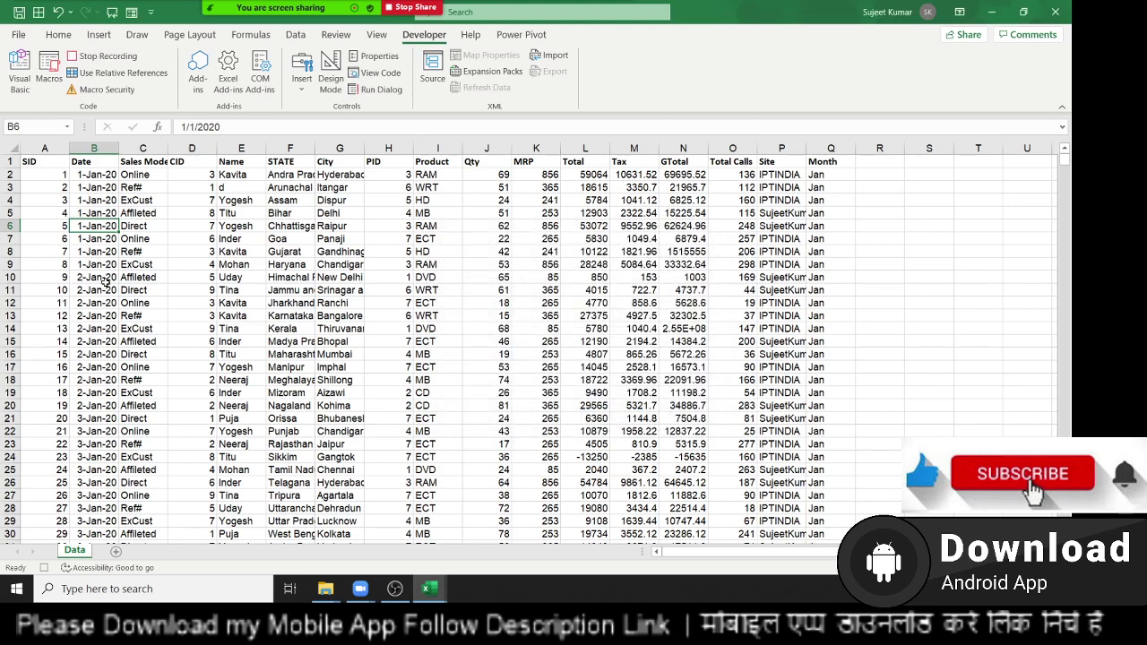
pyautogui.click(43, 172)
pyautogui.click(41, 162)
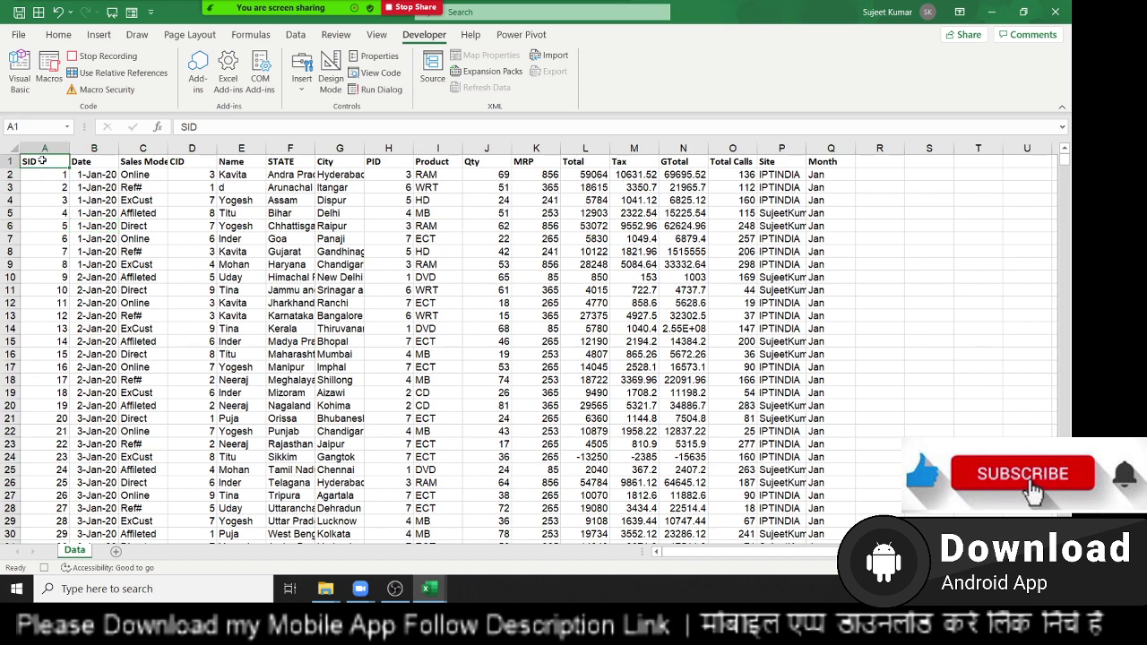
pyautogui.hotkey('ctrl', 'shift', 'l')
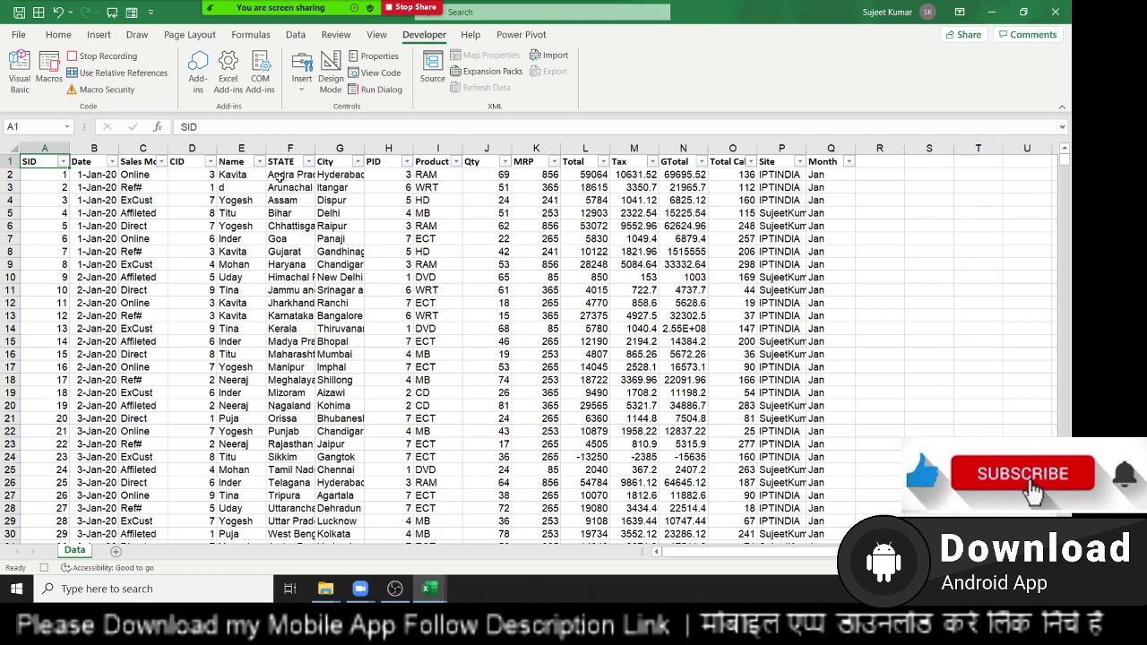
pyautogui.click(258, 162)
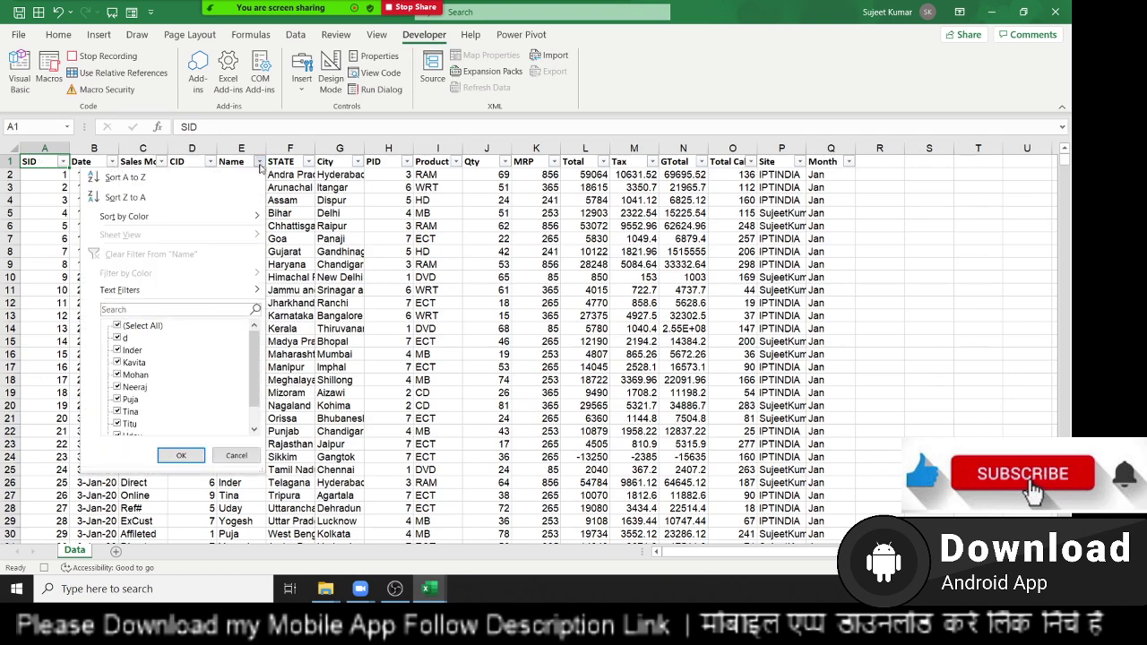
pyautogui.click(164, 326)
pyautogui.click(143, 351)
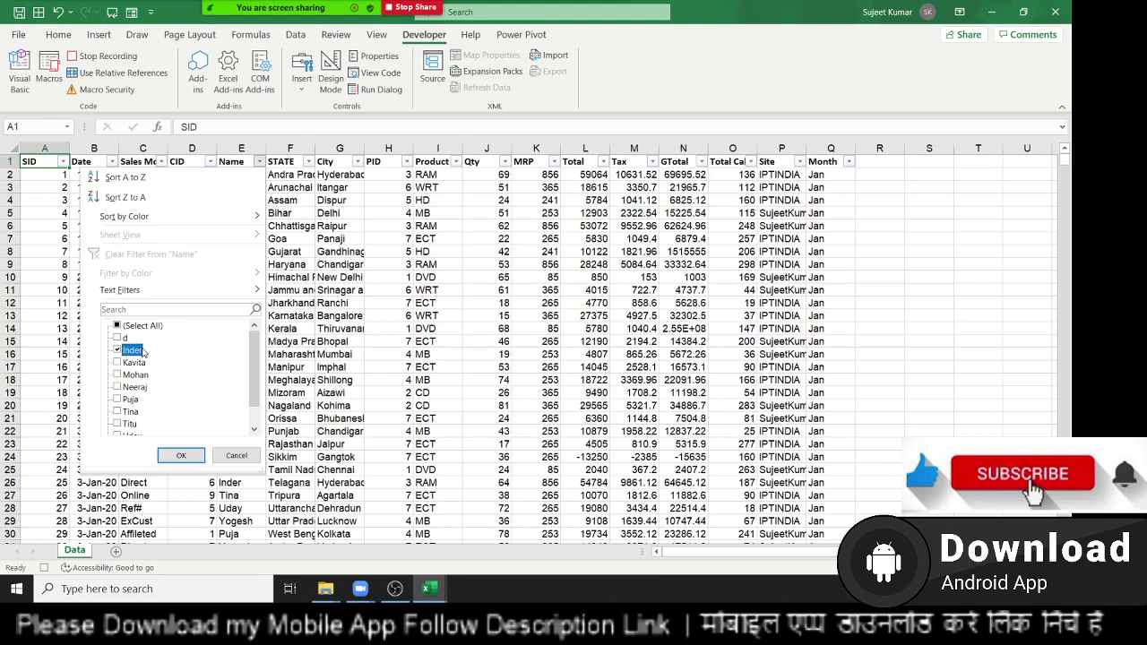
pyautogui.click(180, 455)
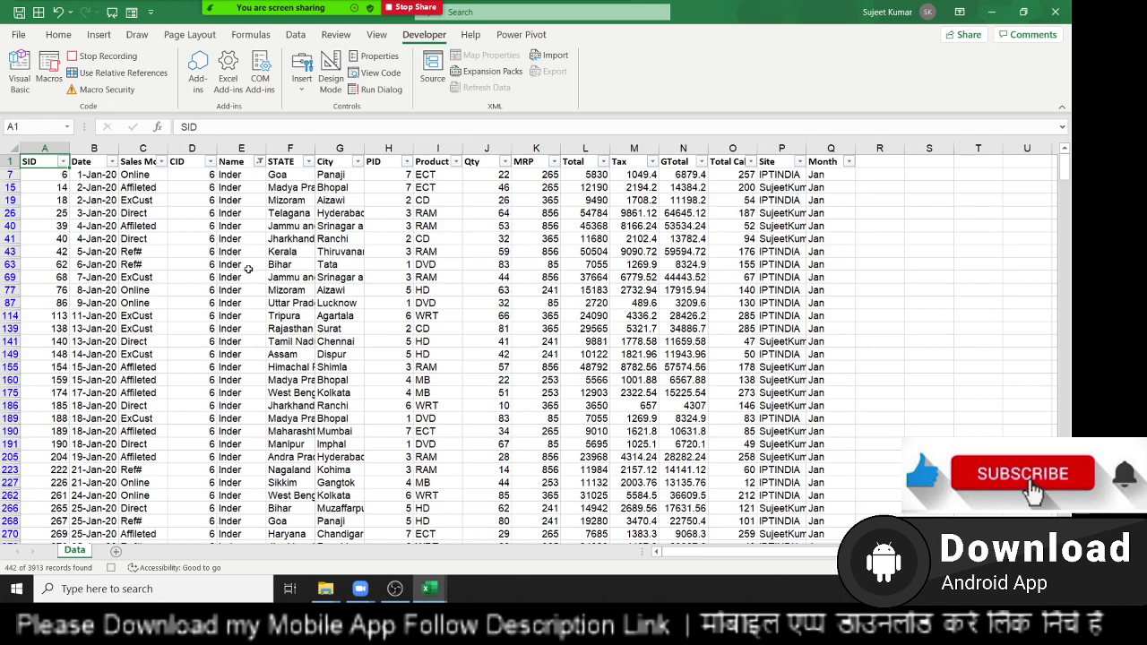
# Select the filtered table from the header row down, keeping only visible cells via Go To Special
pyautogui.hotkey('ctrl', 'shift', 'Right')
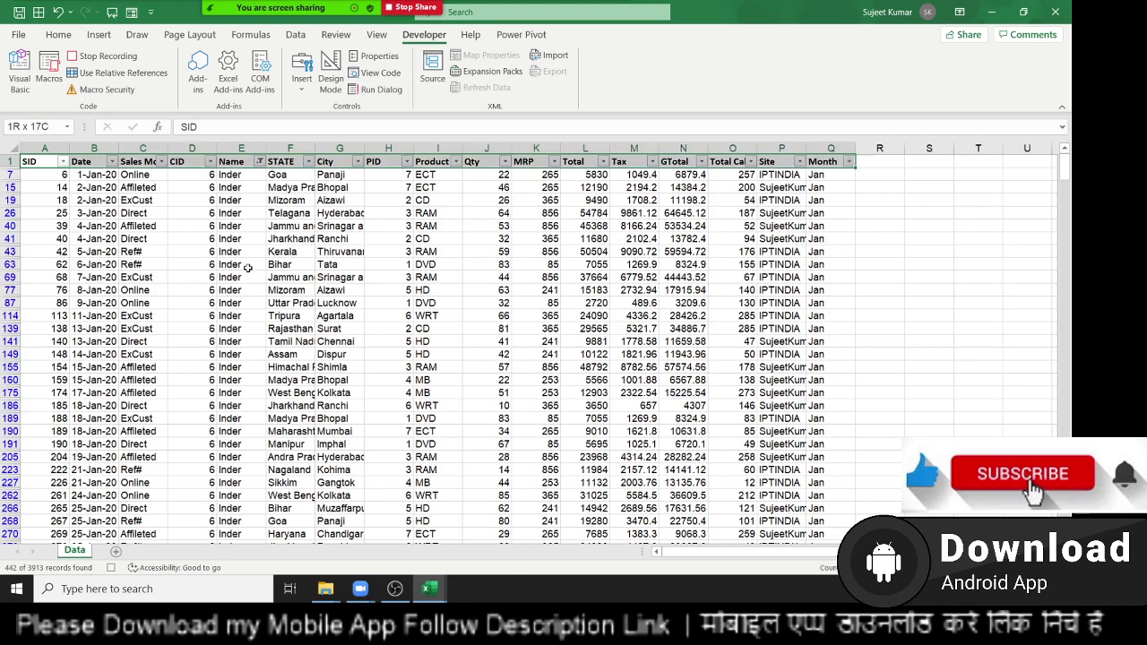
pyautogui.hotkey('ctrl', 'shift', 'Down')
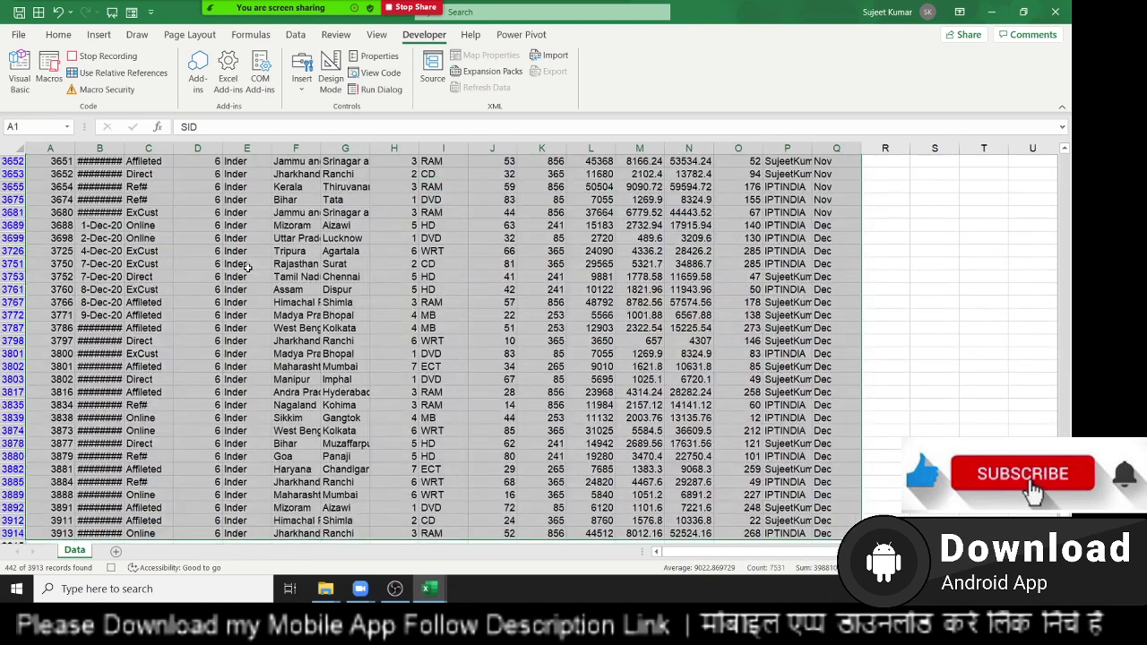
pyautogui.hotkey('ctrl', 'q')
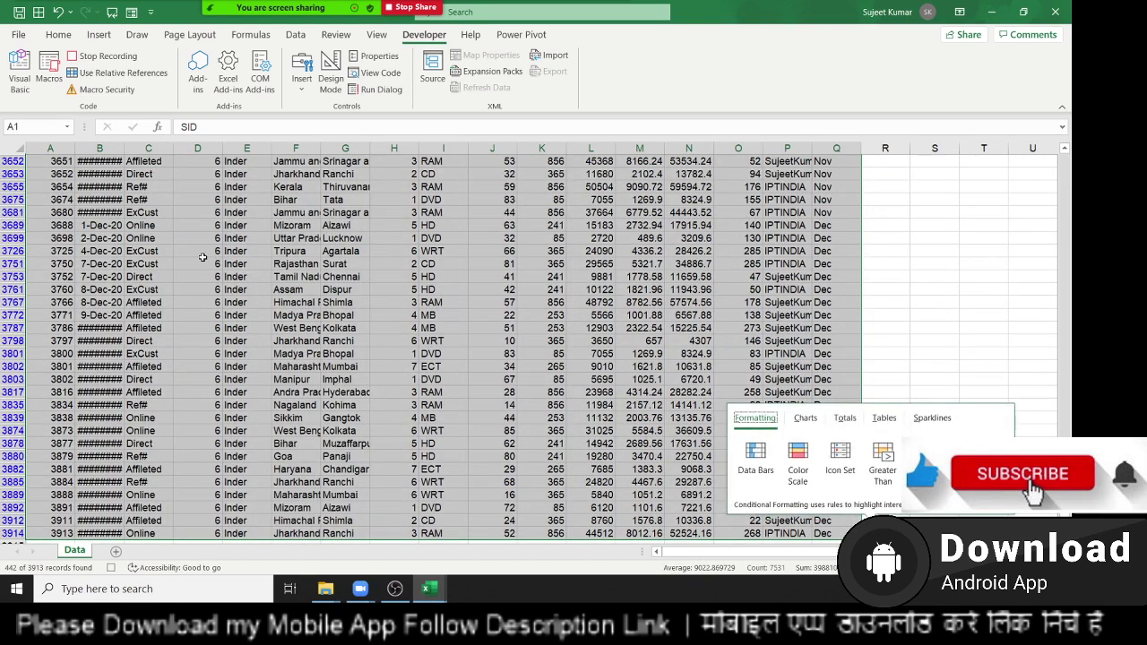
pyautogui.press('Escape')
pyautogui.hotkey('ctrl', 'g')
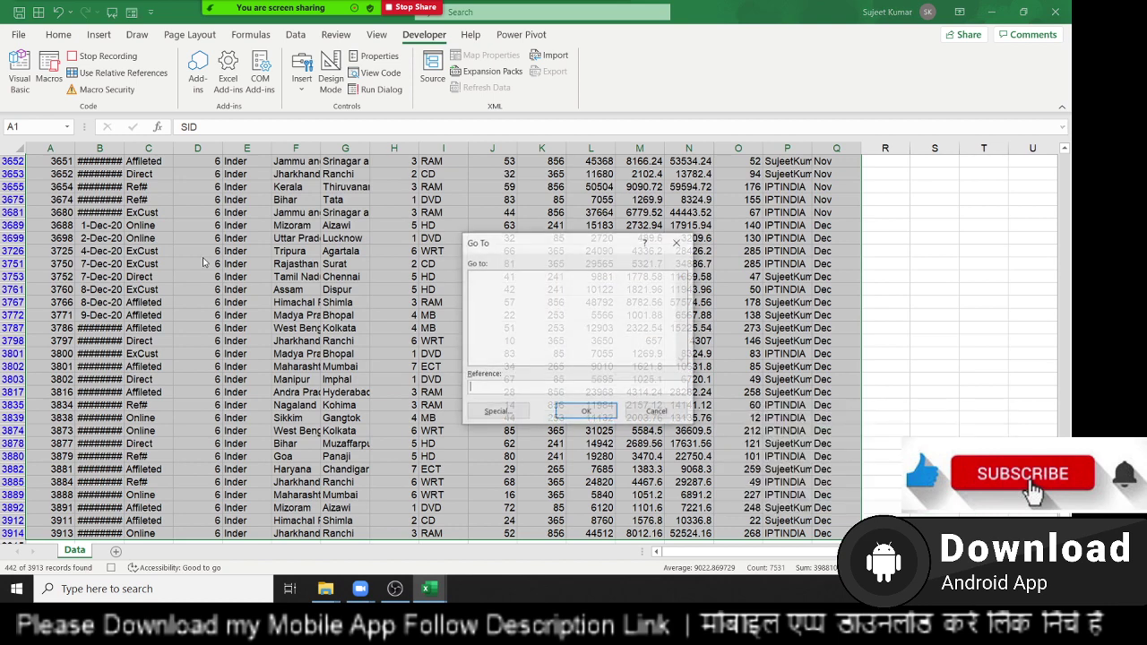
pyautogui.click(497, 412)
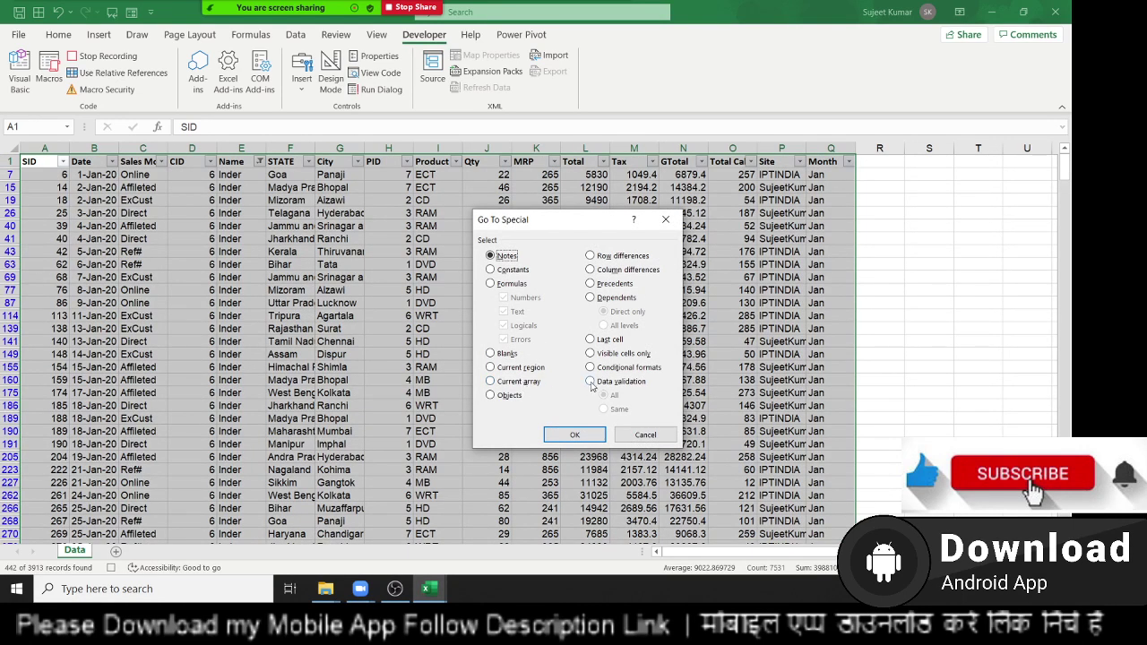
pyautogui.click(603, 355)
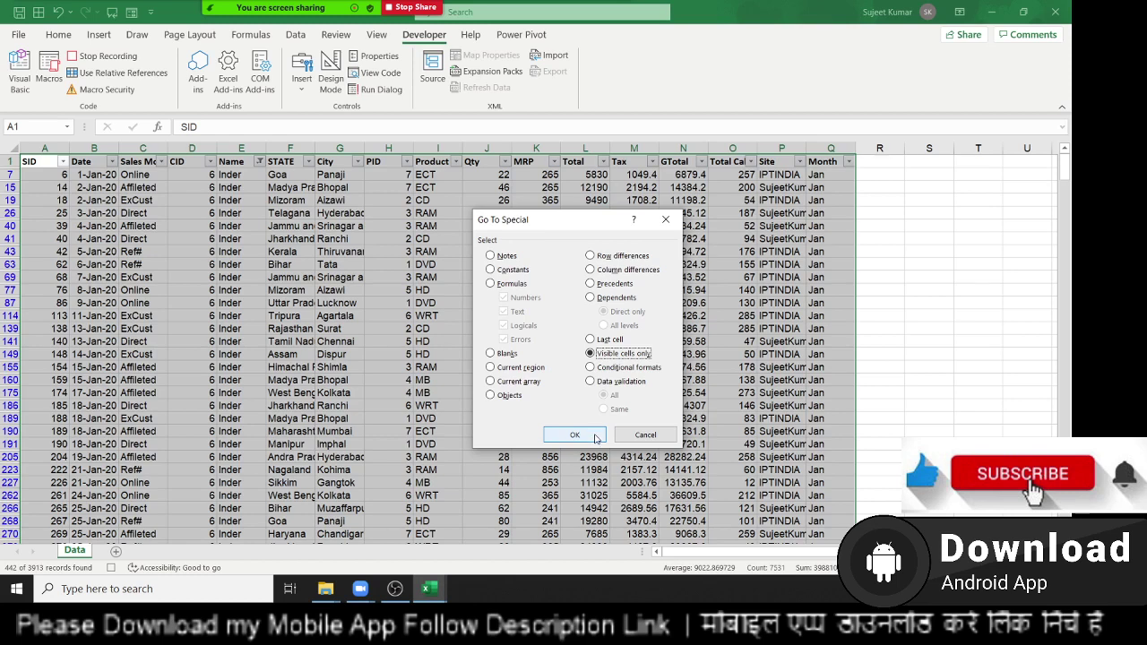
pyautogui.click(596, 435)
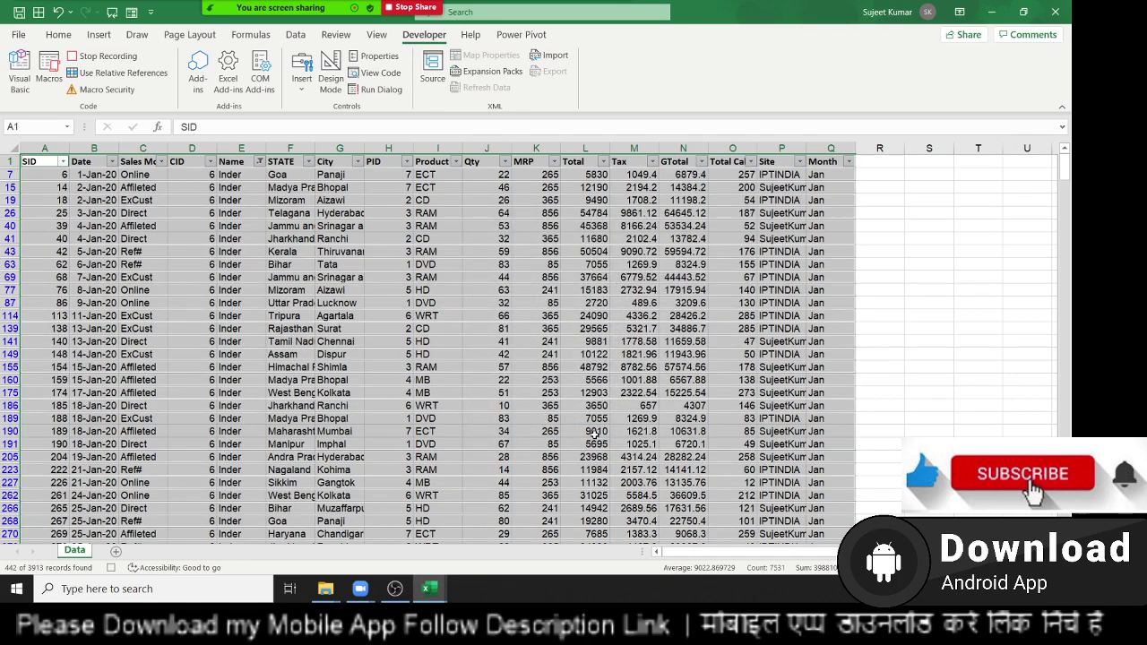
# Copy the visible Inder rows and paste them into a new blank worksheet
pyautogui.hotkey('ctrl', 'c')
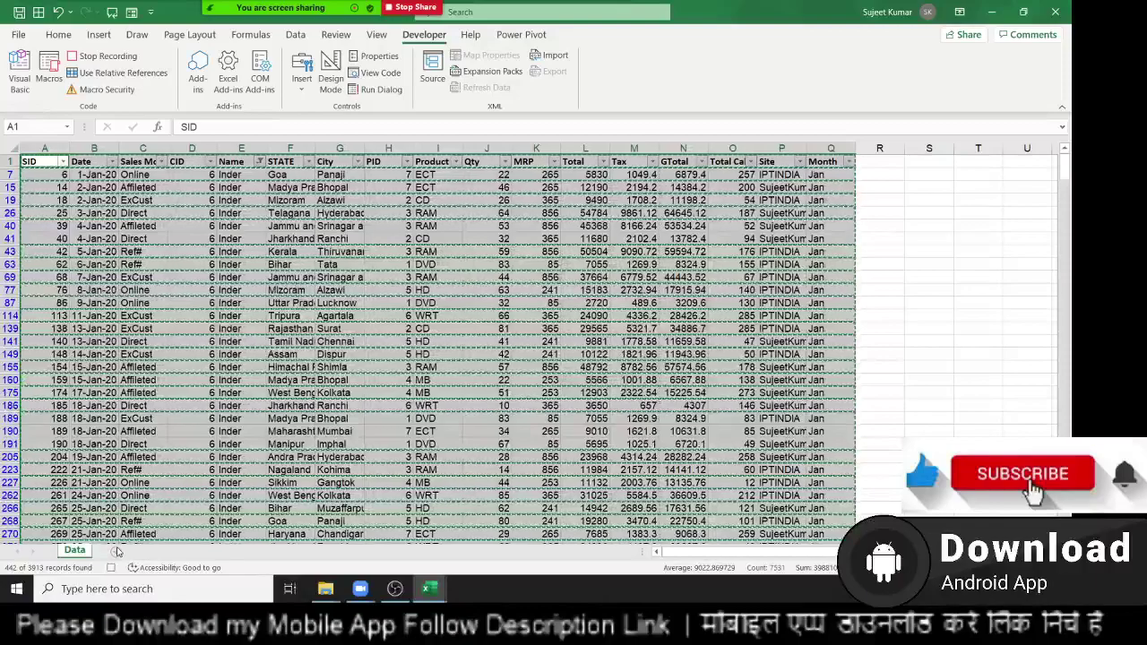
pyautogui.click(116, 551)
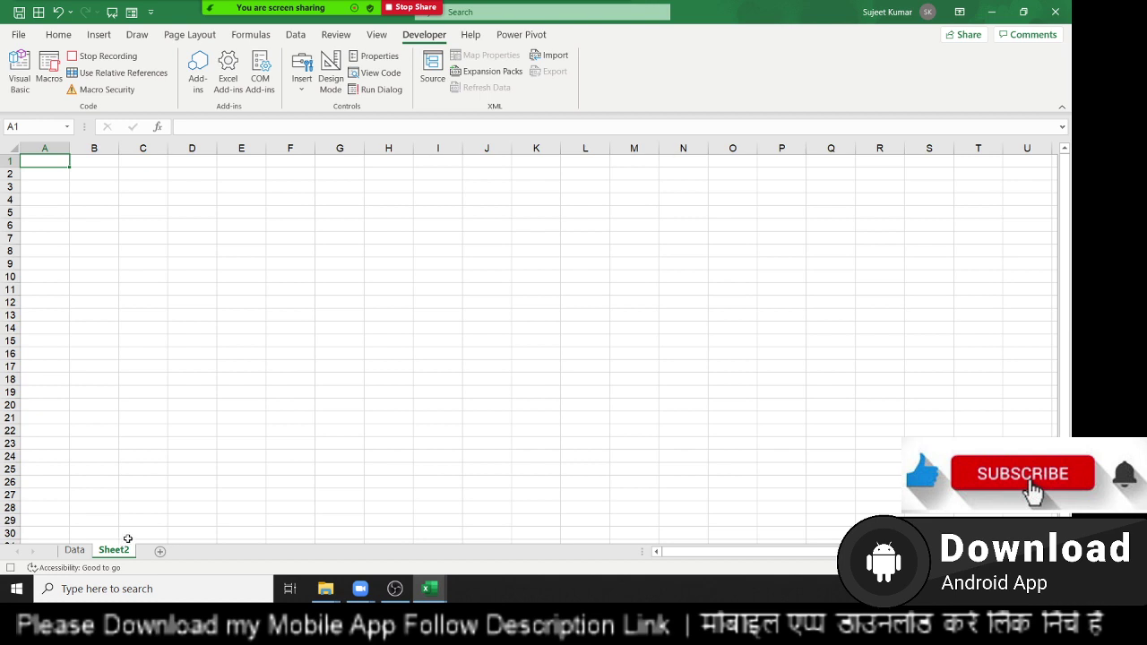
pyautogui.hotkey('ctrl', 'v')
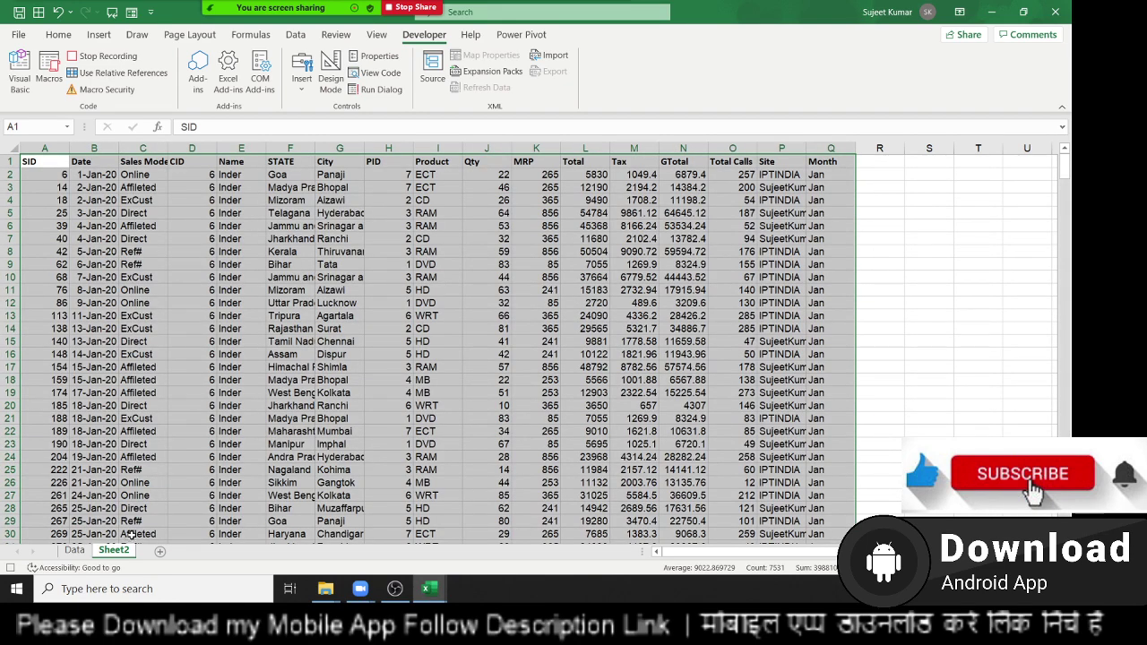
pyautogui.click(230, 303)
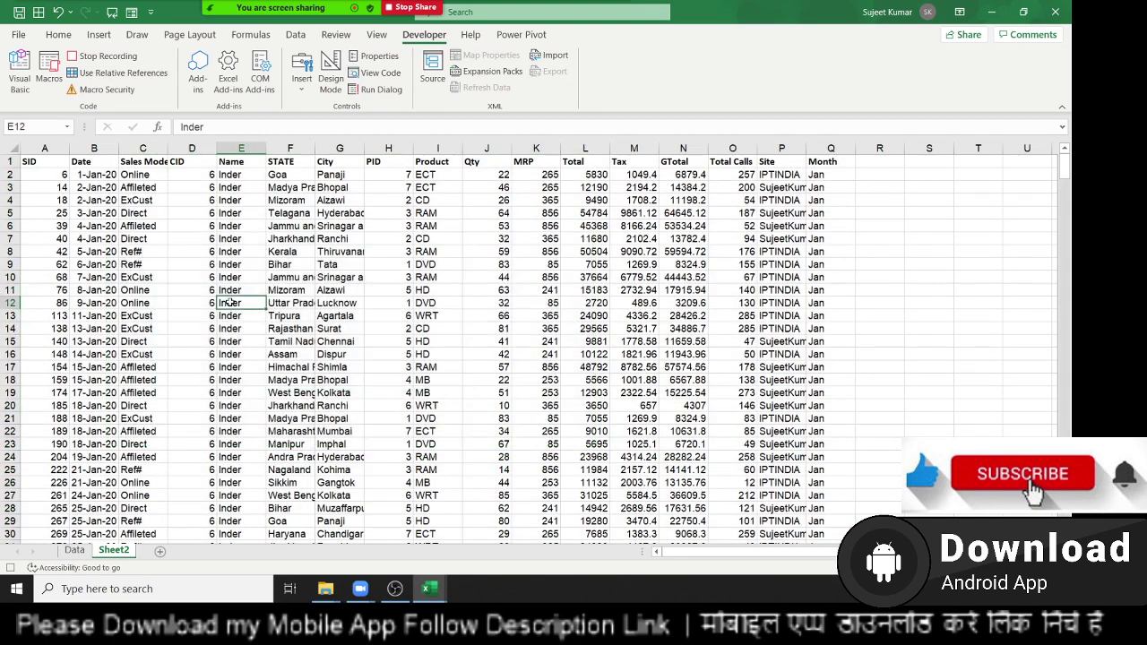
# Rename the new worksheet to Inder
pyautogui.doubleClick(114, 551)
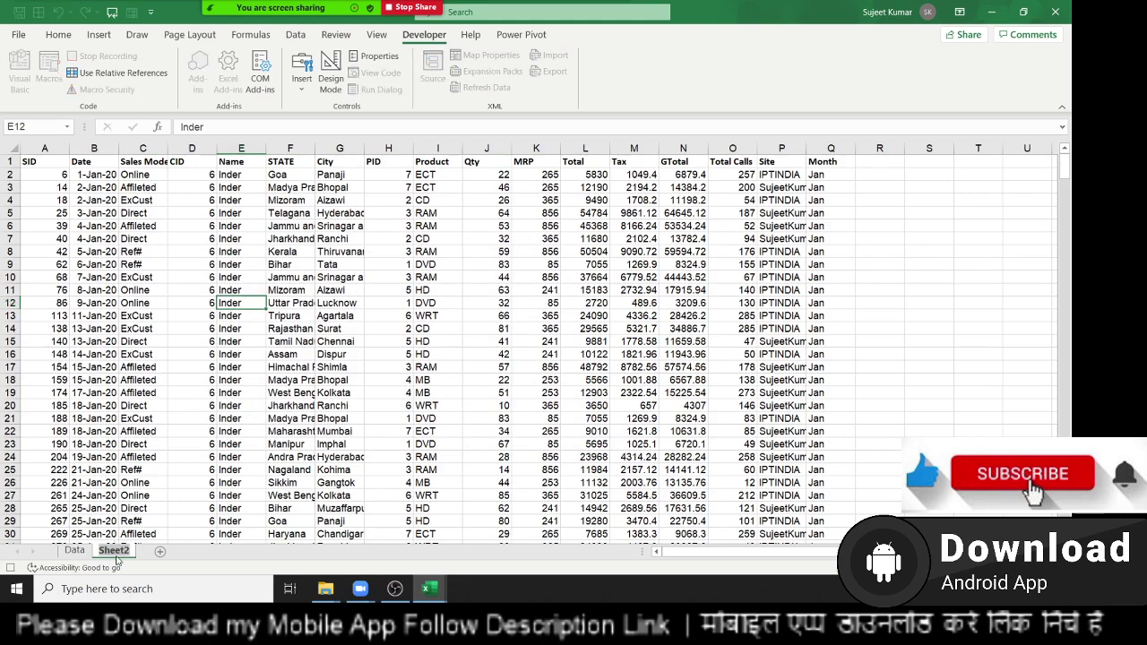
pyautogui.write('Inder')
pyautogui.press('Return')
pyautogui.click(123, 460)
# Move the Inder sheet into a new workbook
pyautogui.rightClick(110, 550)
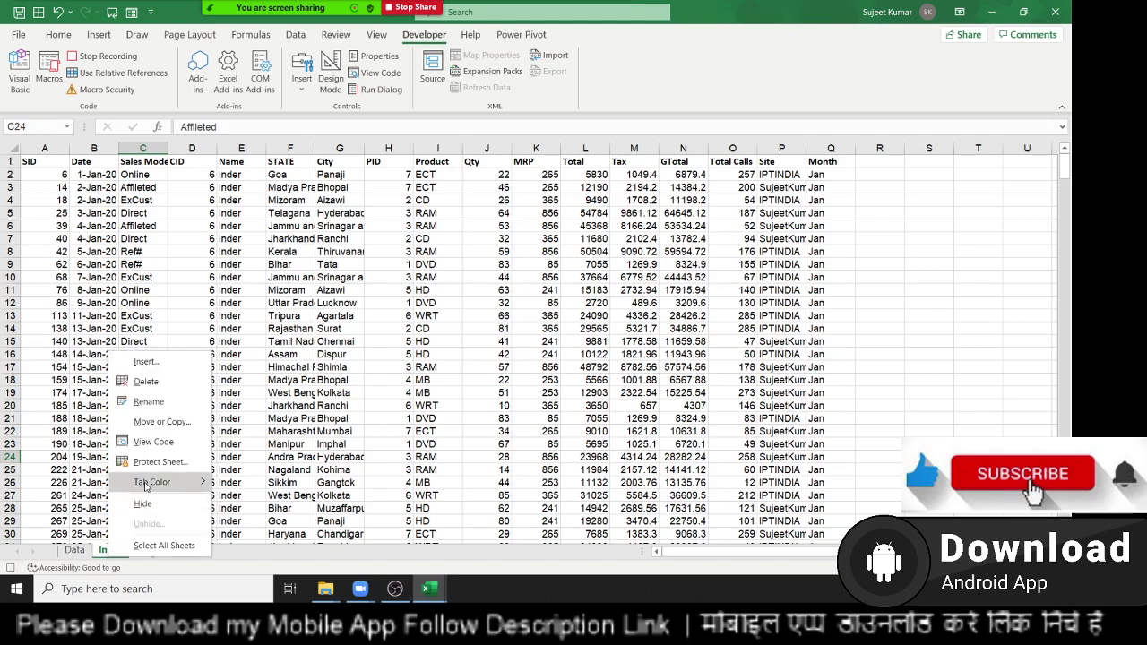
pyautogui.click(79, 473)
pyautogui.rightClick(79, 473)
pyautogui.rightClick(116, 556)
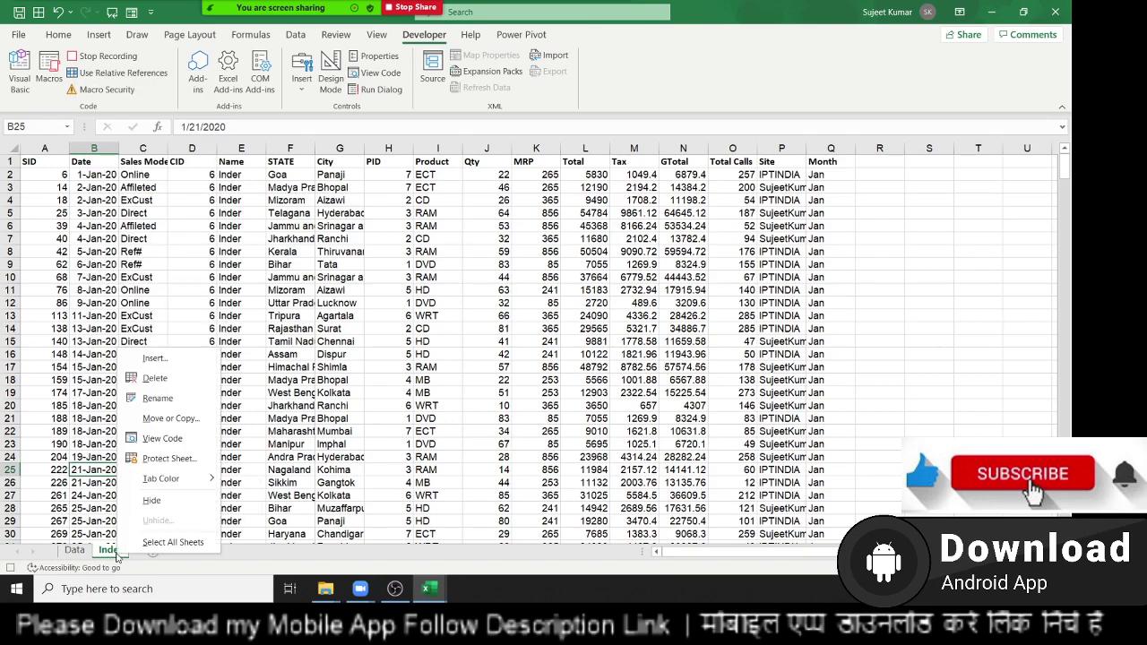
pyautogui.click(167, 418)
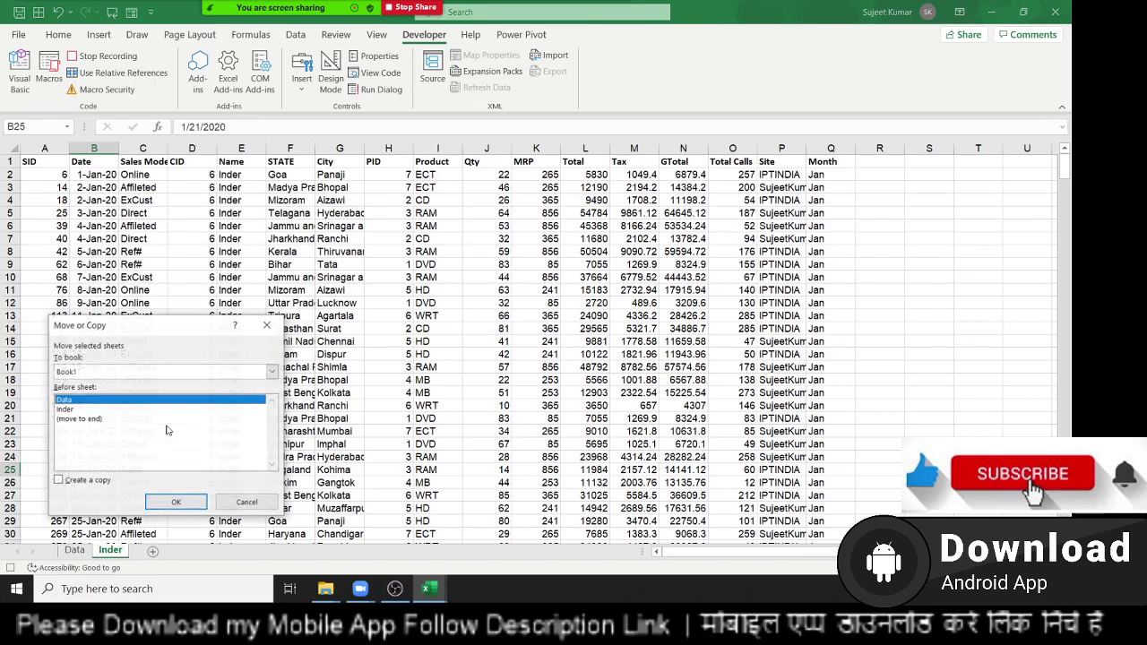
pyautogui.click(84, 377)
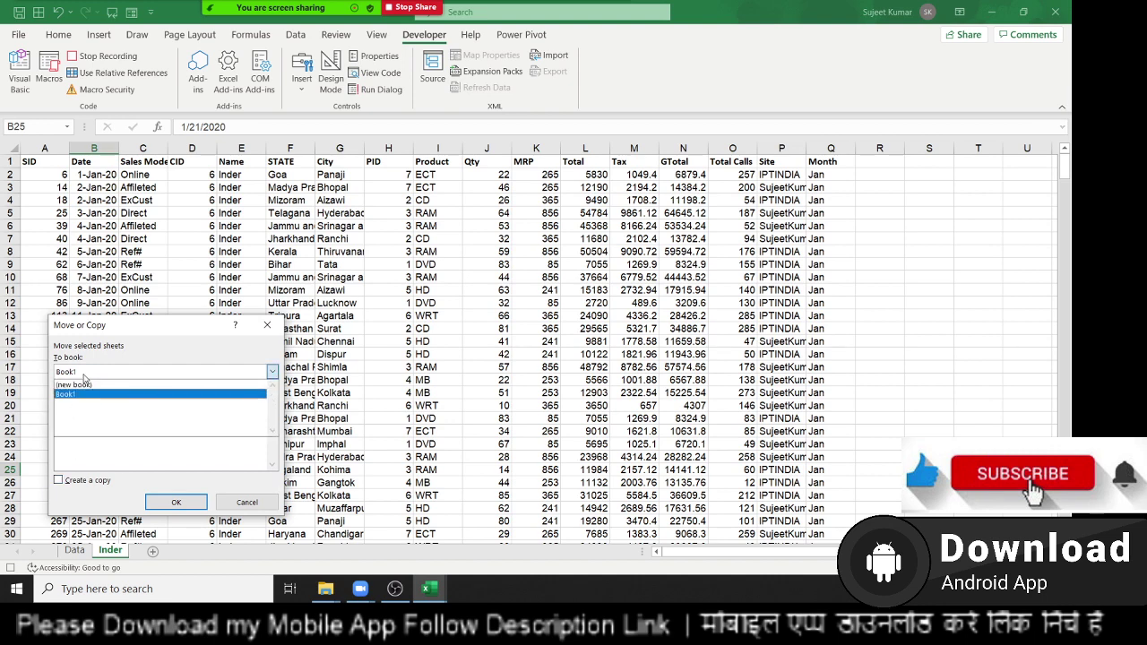
pyautogui.click(73, 383)
pyautogui.click(199, 501)
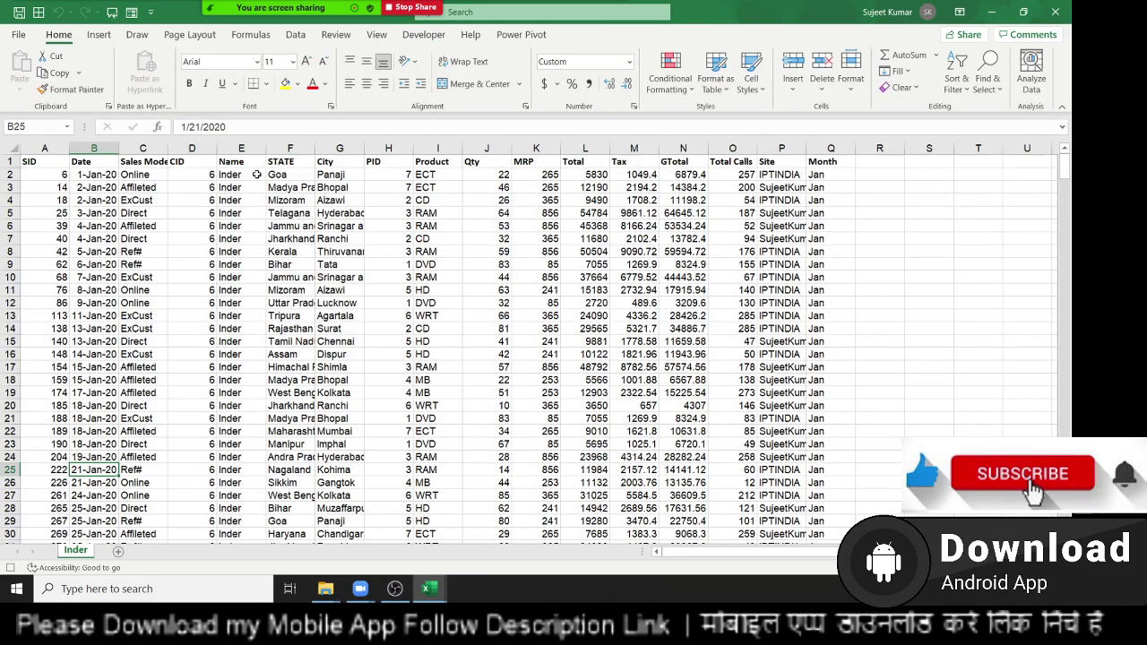
# Save the new workbook as Inder in Documents in Excel Workbook format, then close it
pyautogui.hotkey('ctrl', 's')
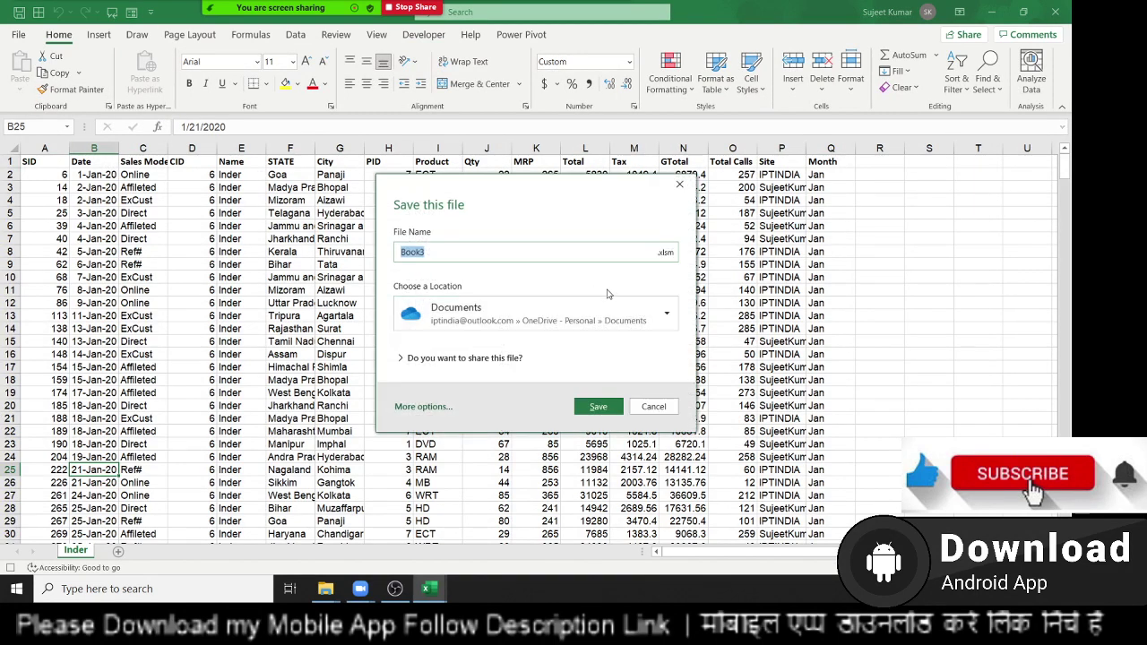
pyautogui.click(607, 312)
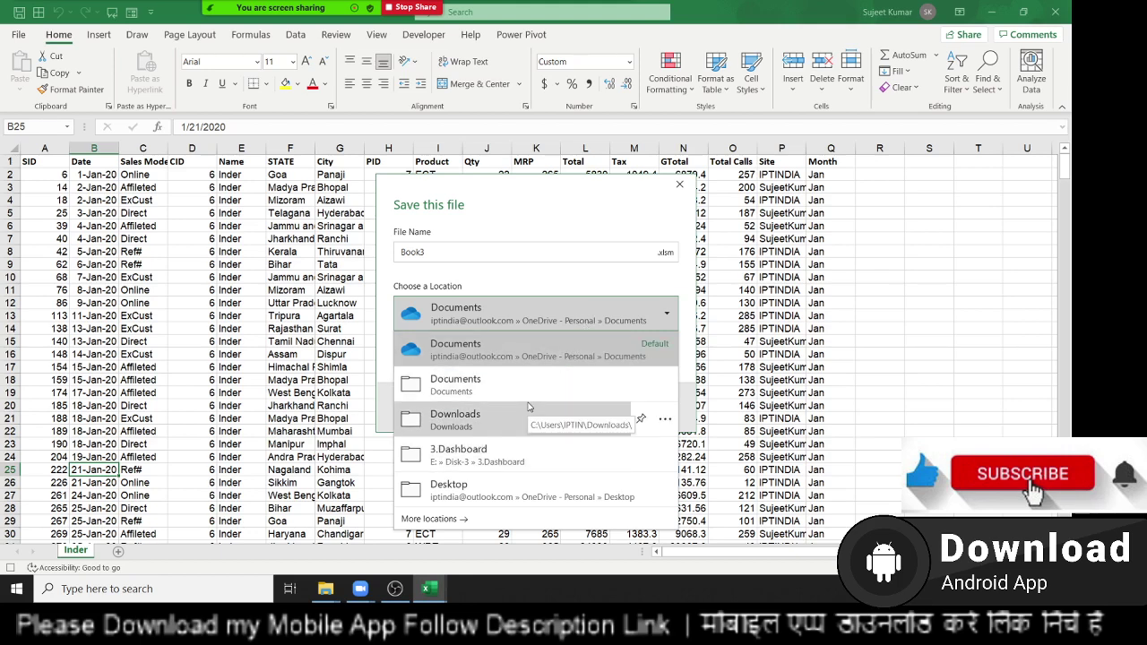
pyautogui.click(531, 387)
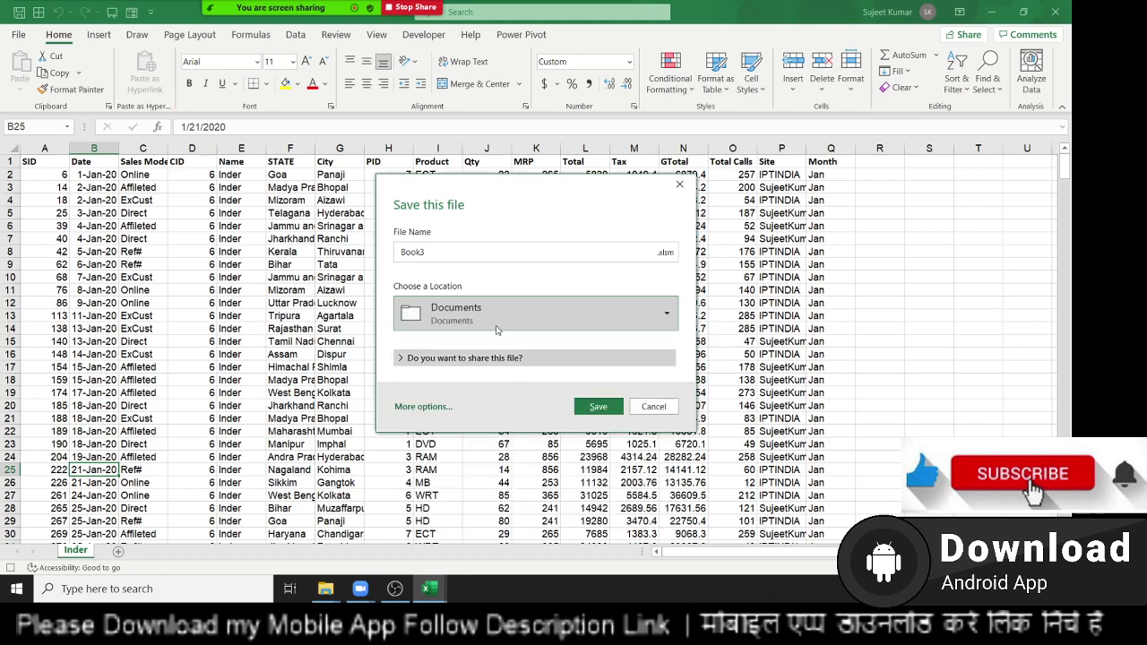
pyautogui.doubleClick(443, 255)
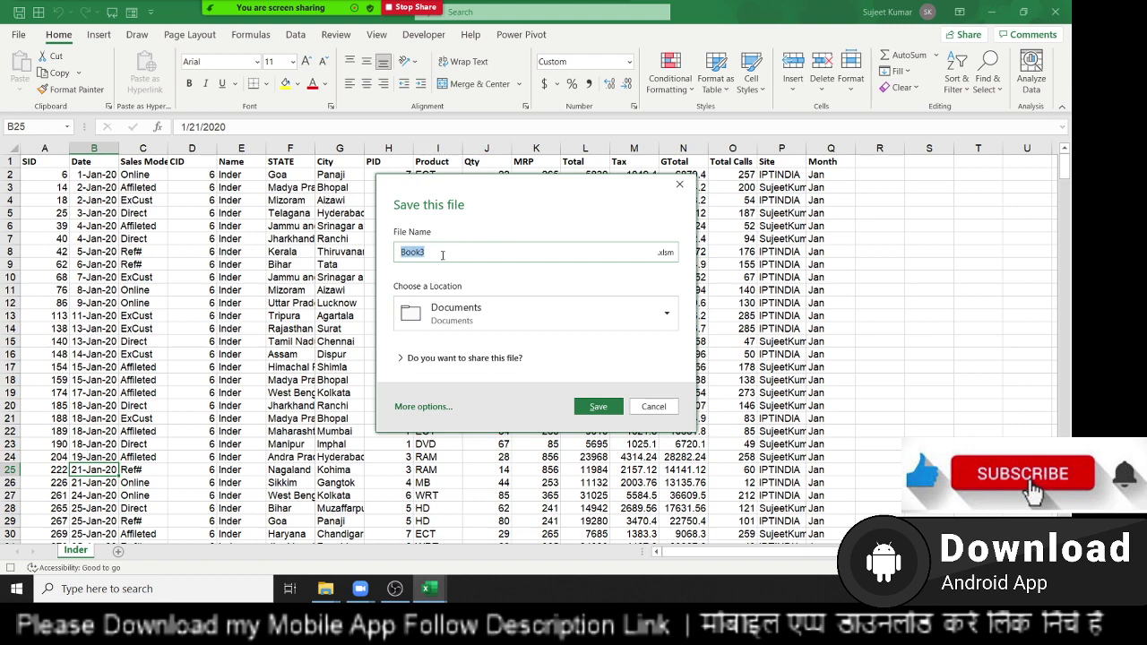
pyautogui.write('Inder')
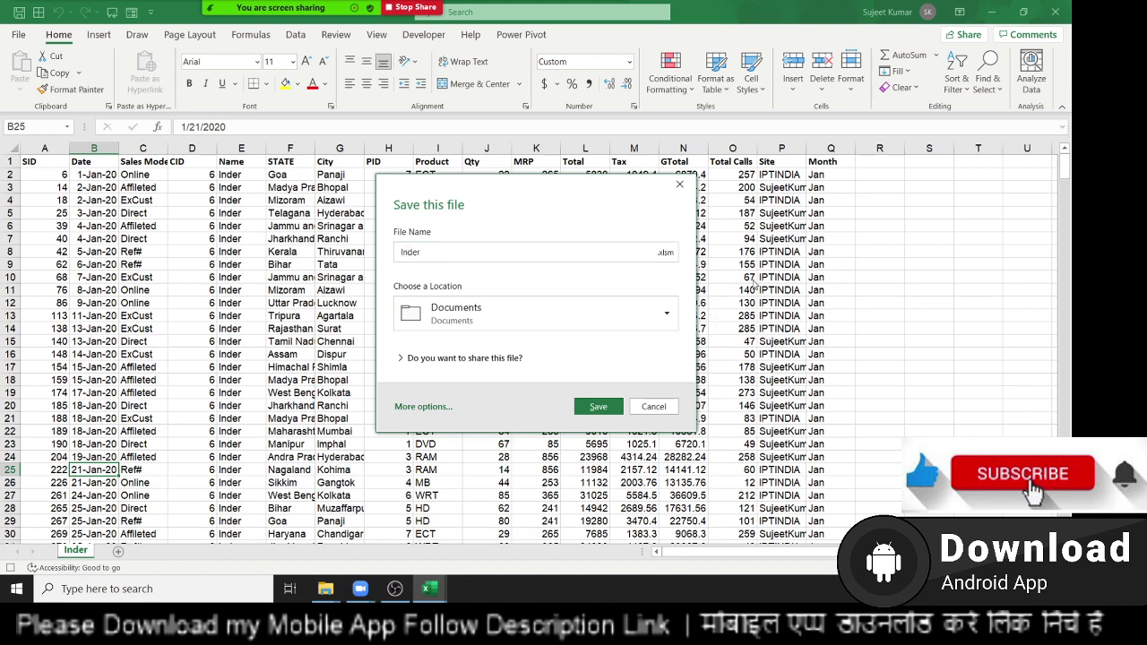
pyautogui.click(667, 251)
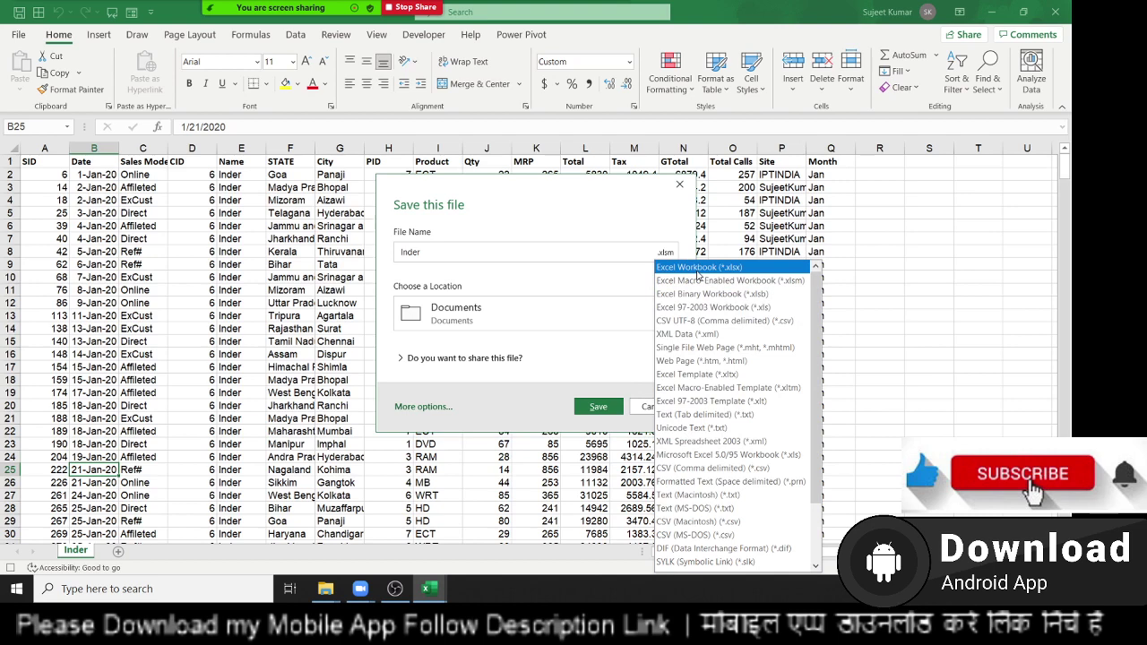
pyautogui.click(697, 269)
pyautogui.click(598, 406)
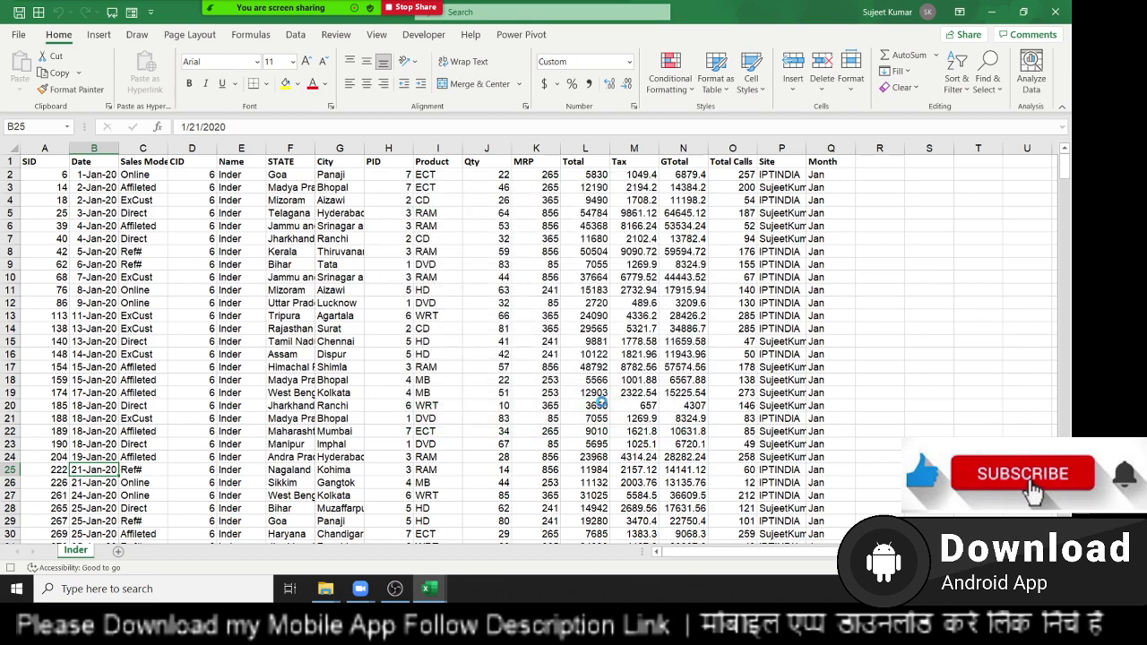
pyautogui.click(1064, 11)
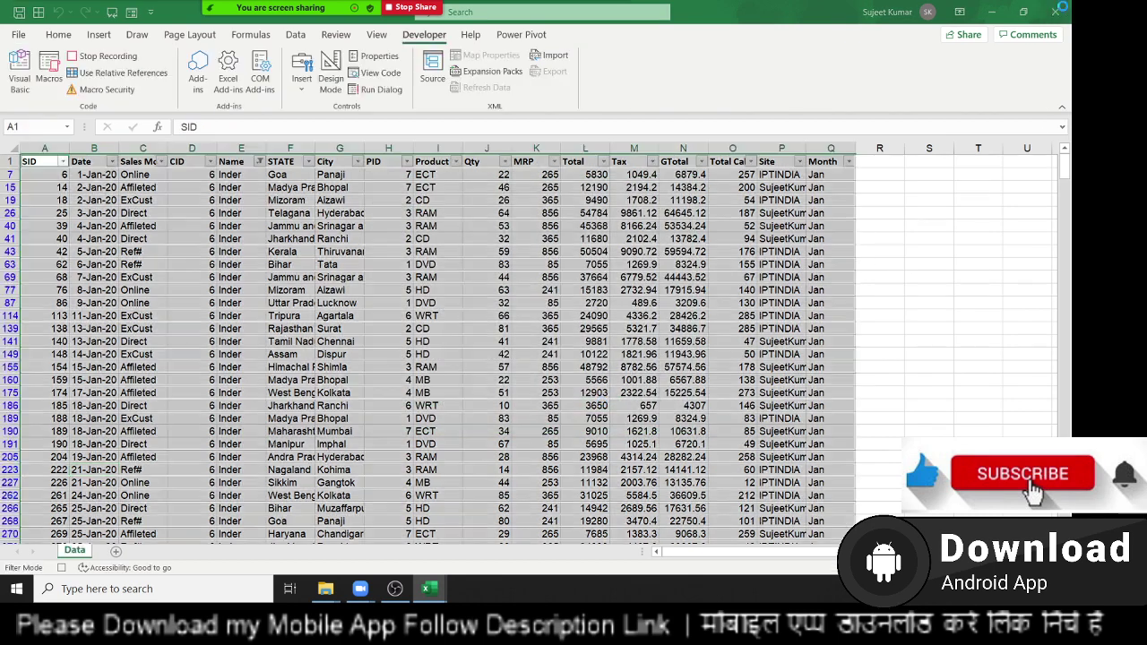
# Clear the selection, remove the filter so all rows show, and stop the macro recording
pyautogui.click(48, 163)
pyautogui.hotkey('ctrl', 'shift', 'l')
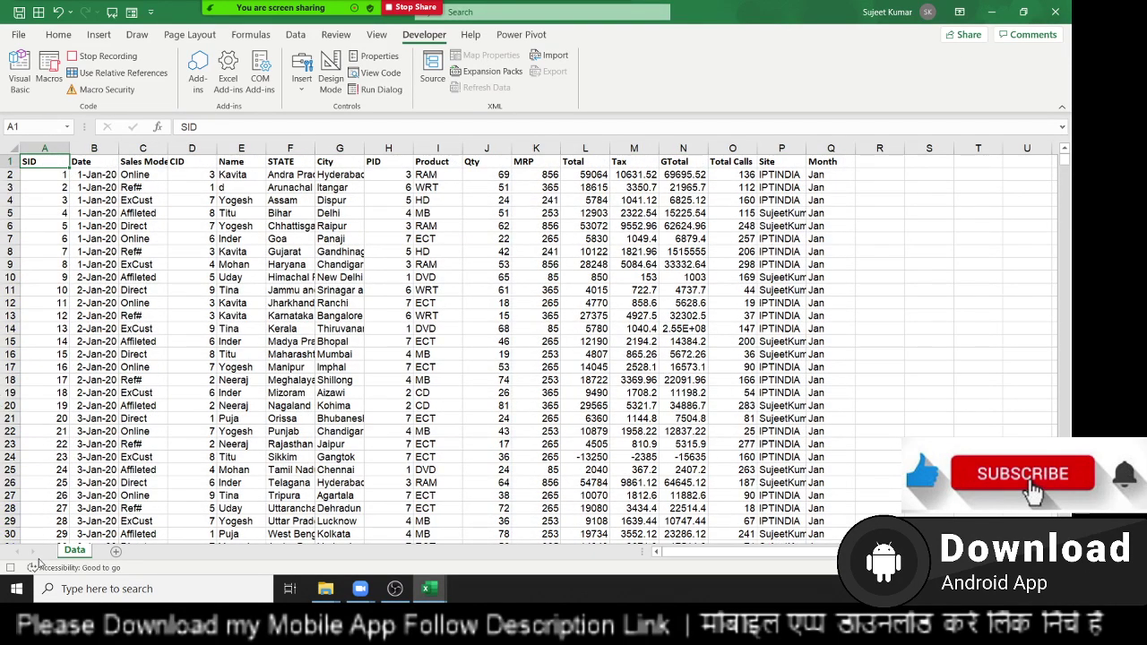
pyautogui.click(11, 570)
pyautogui.click(240, 251)
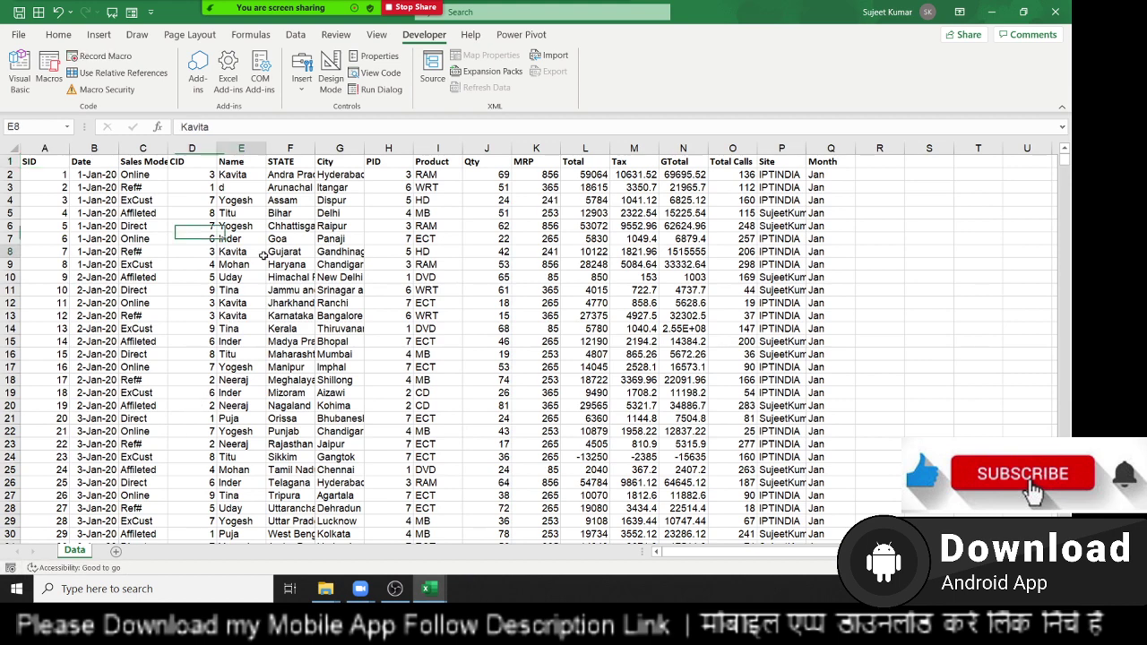
# Bring the Visual Basic editor to the front and place the cursor in the Macro4 code
pyautogui.click(367, 596)
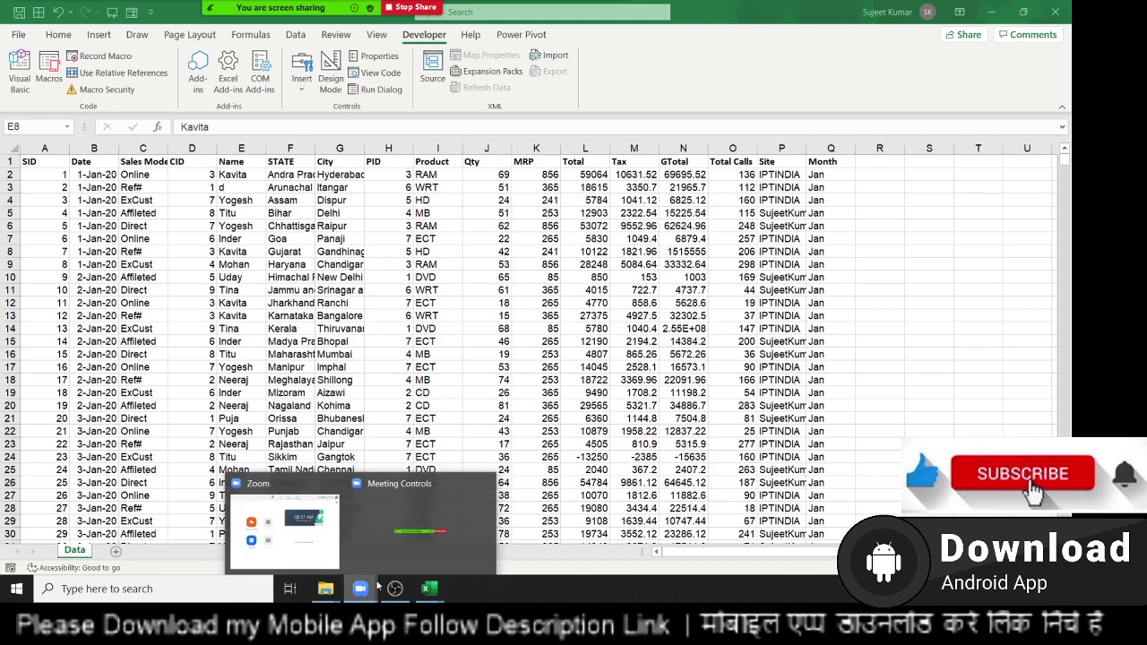
pyautogui.click(428, 591)
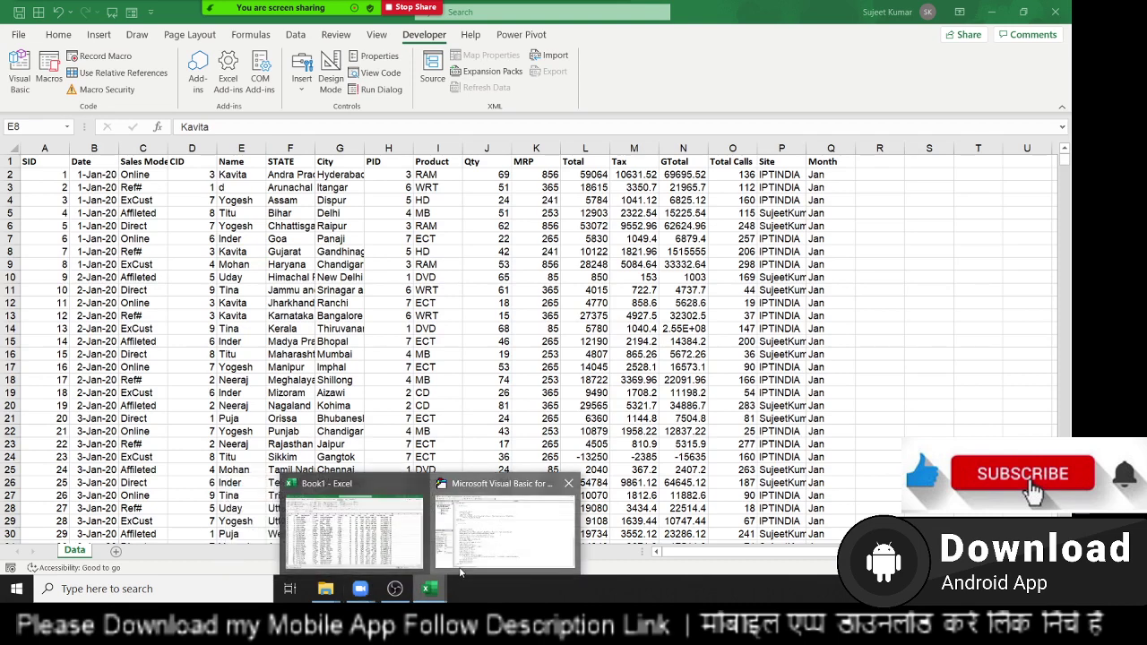
pyautogui.click(502, 528)
pyautogui.click(237, 257)
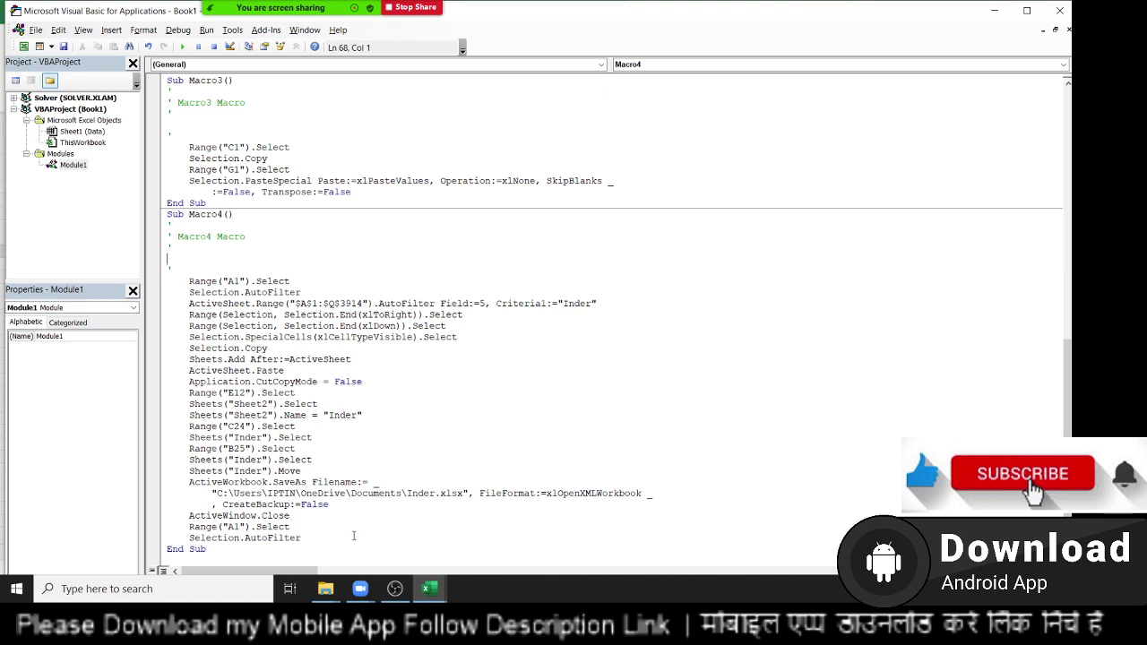
# Fix the 'Selec tion' typo, delete Macro4's first Selection.AutoFilter line, and re-indent the ActiveSheet line
pyautogui.moveTo(325, 536); pyautogui.dragTo(190, 270)
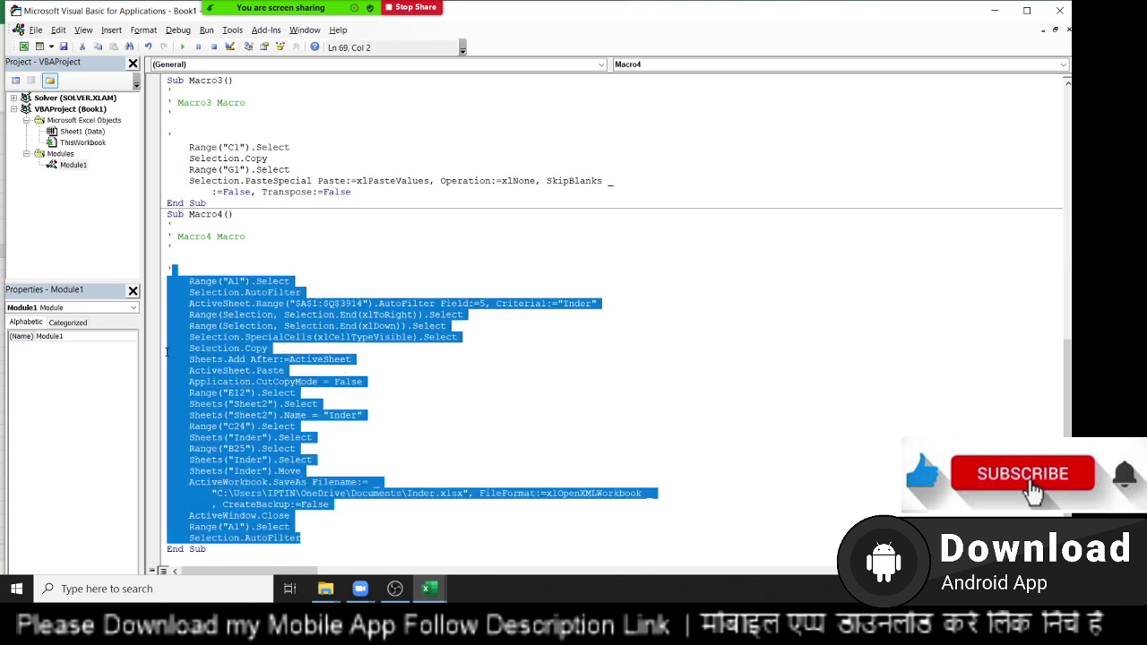
pyautogui.click(215, 292)
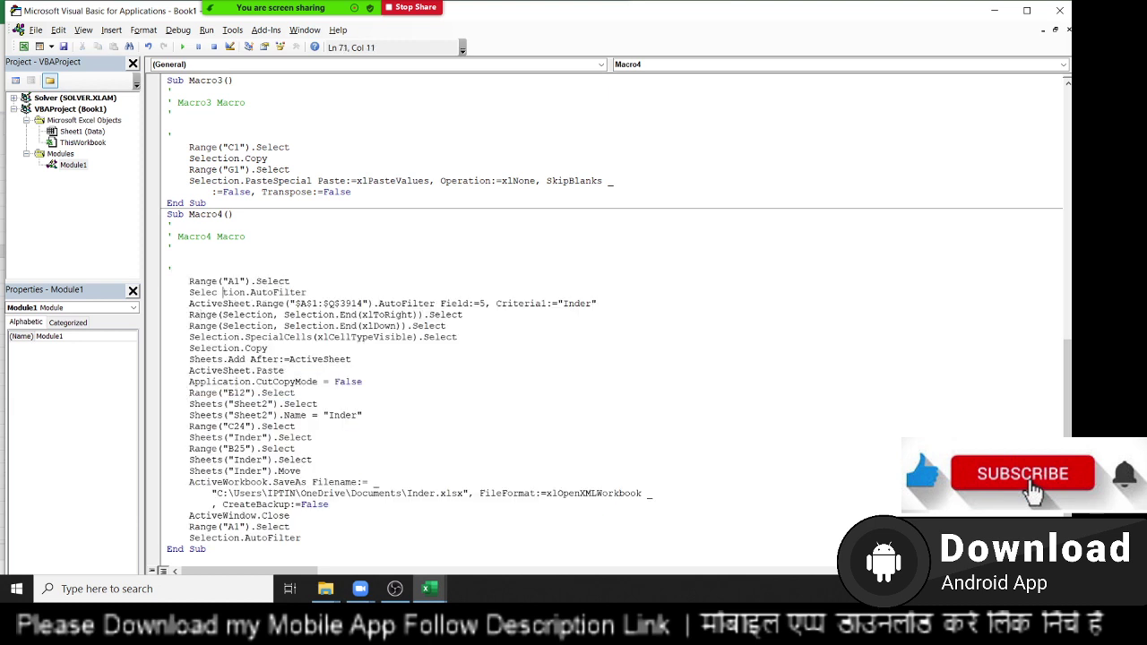
pyautogui.press('BackSpace')
pyautogui.hotkey('shift', 'Down')
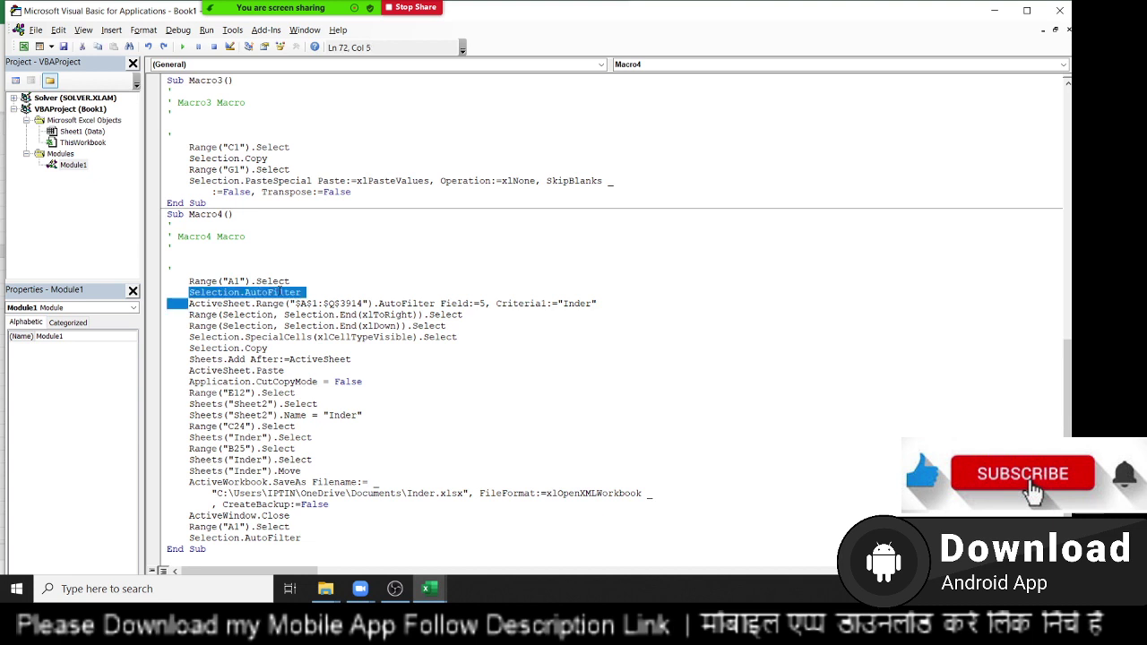
pyautogui.hotkey('shift', 'Left')
pyautogui.hotkey('shift', 'Left')
pyautogui.hotkey('shift', 'Left')
pyautogui.hotkey('shift', 'Left')
pyautogui.press('Return')
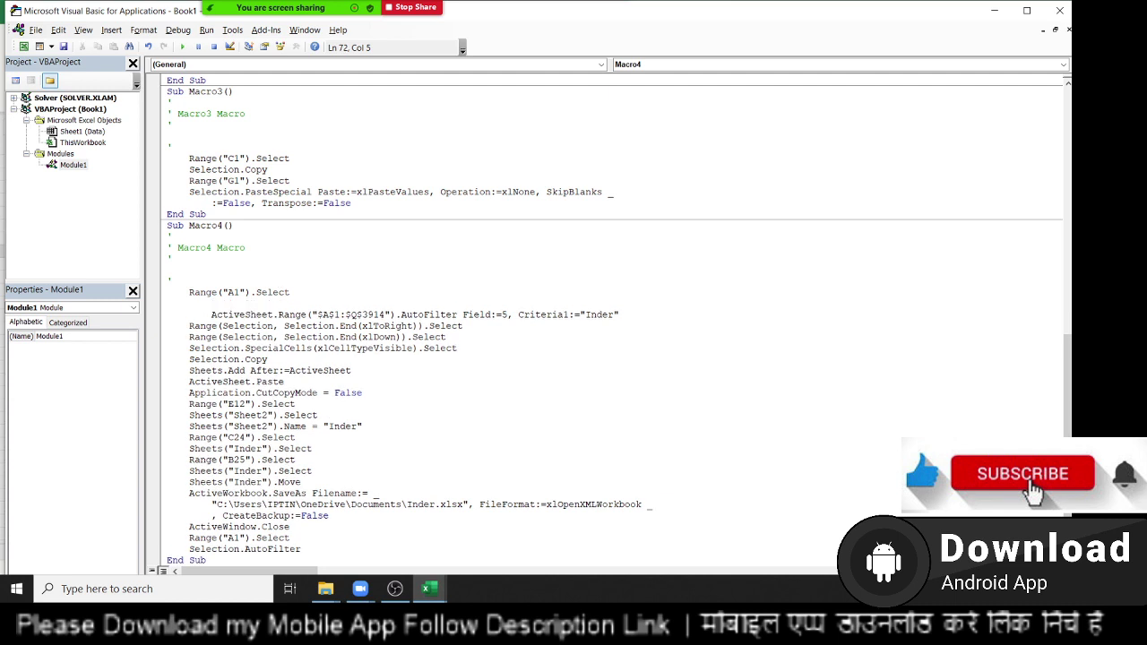
pyautogui.press('BackSpace')
pyautogui.press('BackSpace')
pyautogui.press('BackSpace')
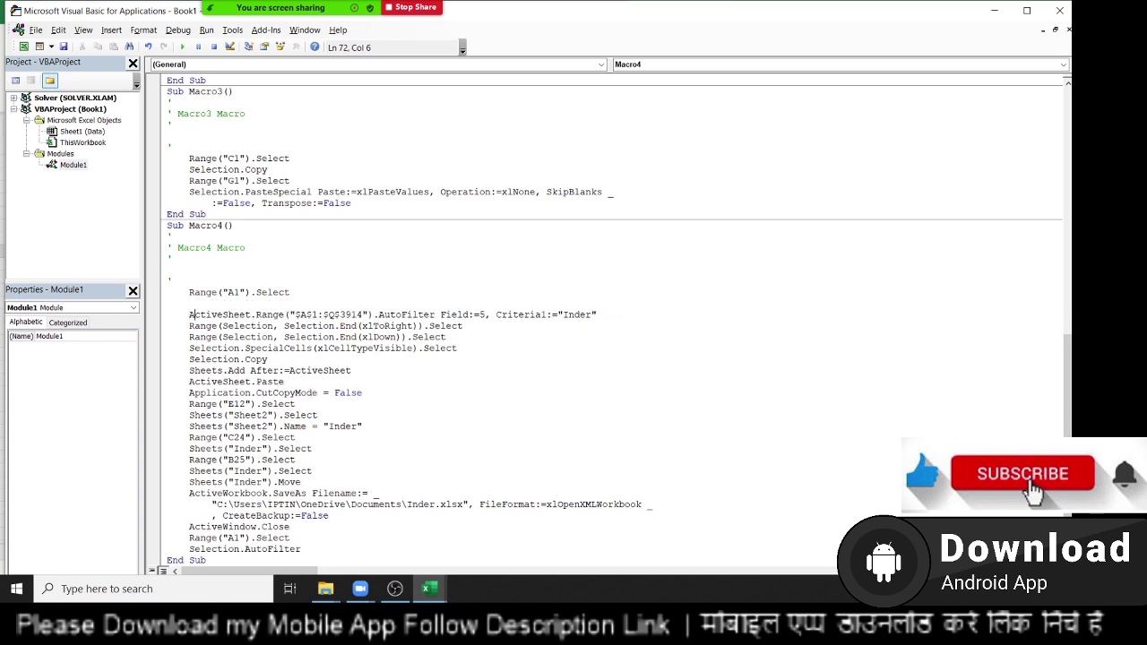
pyautogui.click(346, 314)
# Check the data extent on the sheet, then trim the macro's range address to $A$1
pyautogui.hotkey('shift', 'Left')
pyautogui.hotkey('shift', 'Left')
pyautogui.hotkey('shift', 'Left')
pyautogui.hotkey('alt', 'F11')
pyautogui.press('Up')
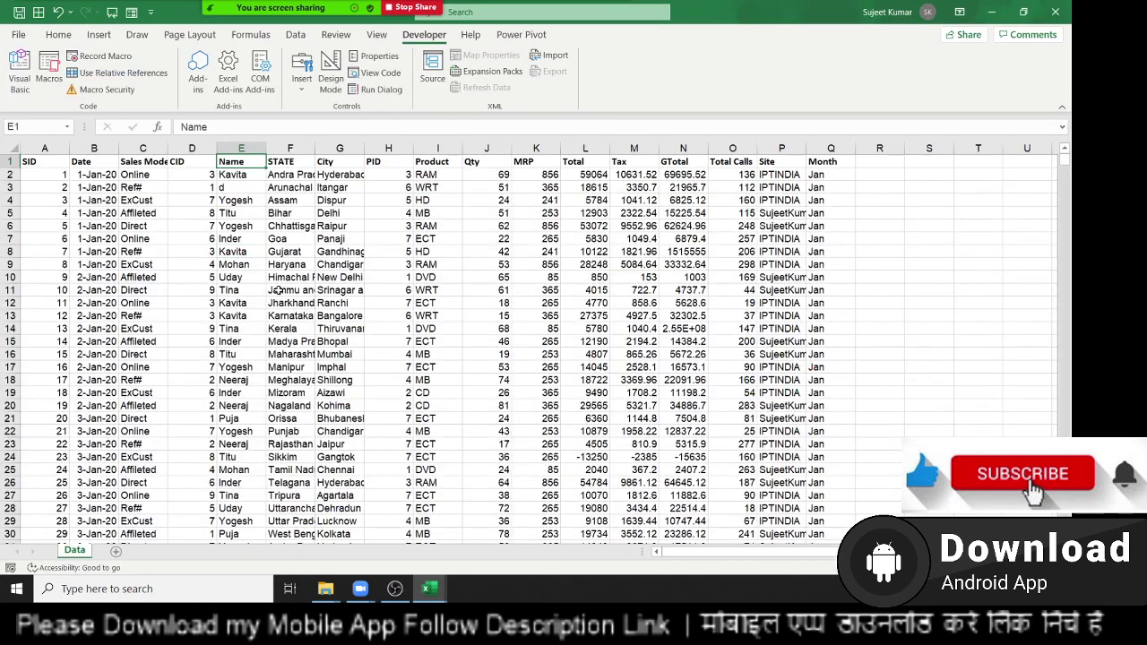
pyautogui.press('Home')
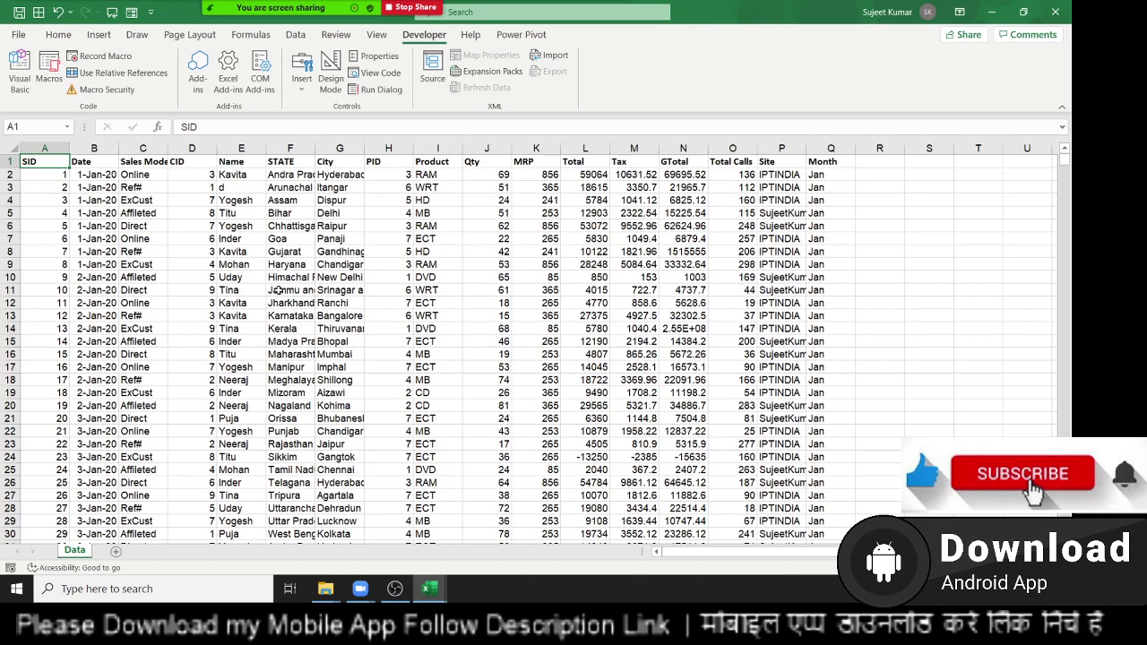
pyautogui.hotkey('ctrl', 'shift', 'Right')
pyautogui.hotkey('ctrl', 'shift', 'Down')
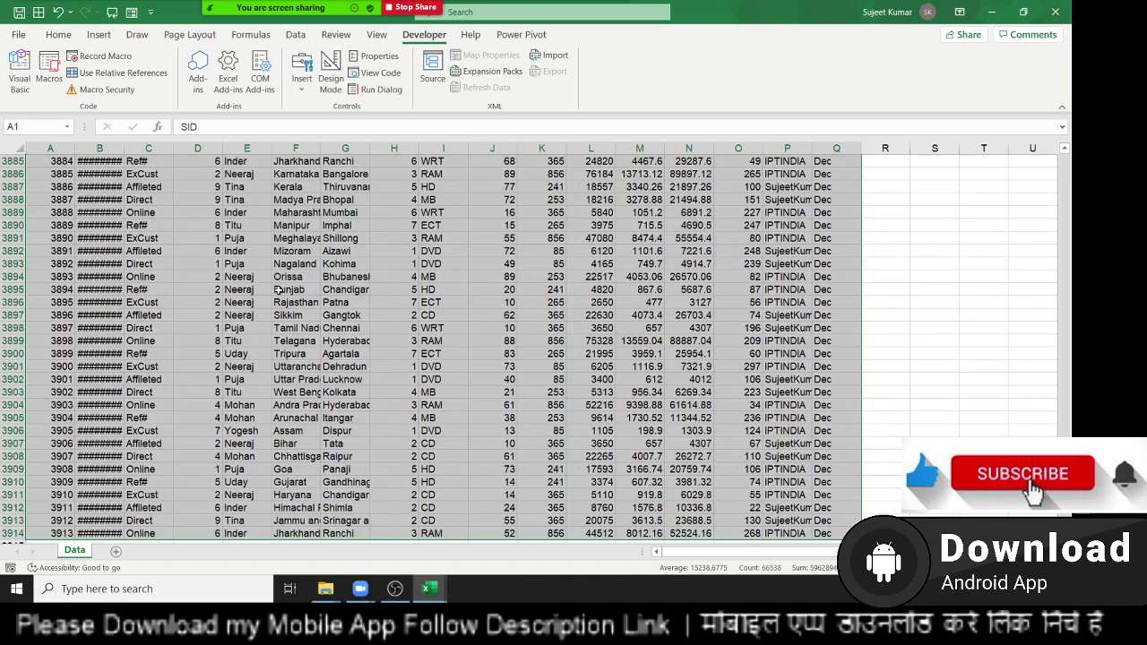
pyautogui.hotkey('ctrl', 'Home')
pyautogui.hotkey('alt', 'F11')
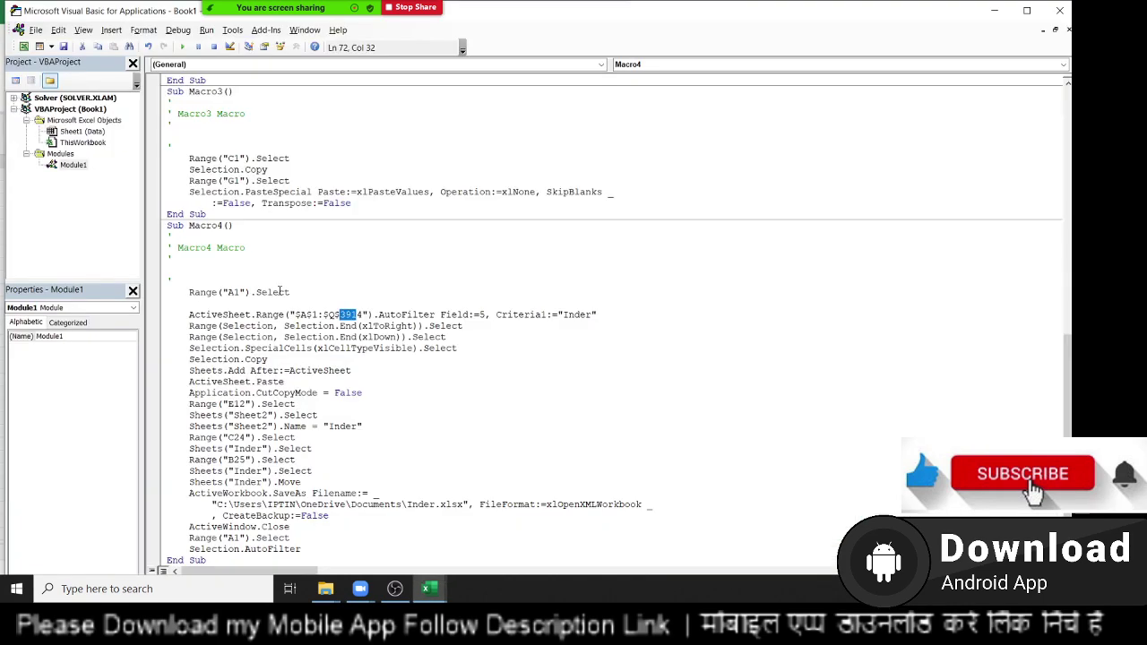
pyautogui.press('BackSpace')
pyautogui.press('BackSpace')
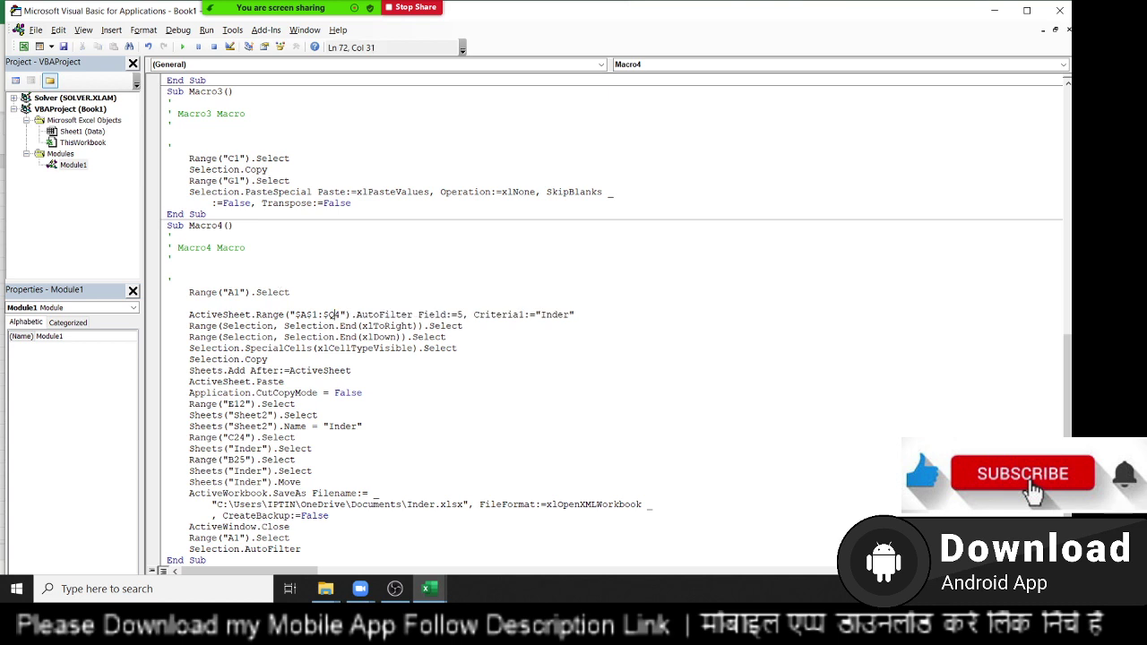
pyautogui.press('BackSpace')
pyautogui.press('BackSpace')
pyautogui.press('BackSpace')
pyautogui.press('Delete')
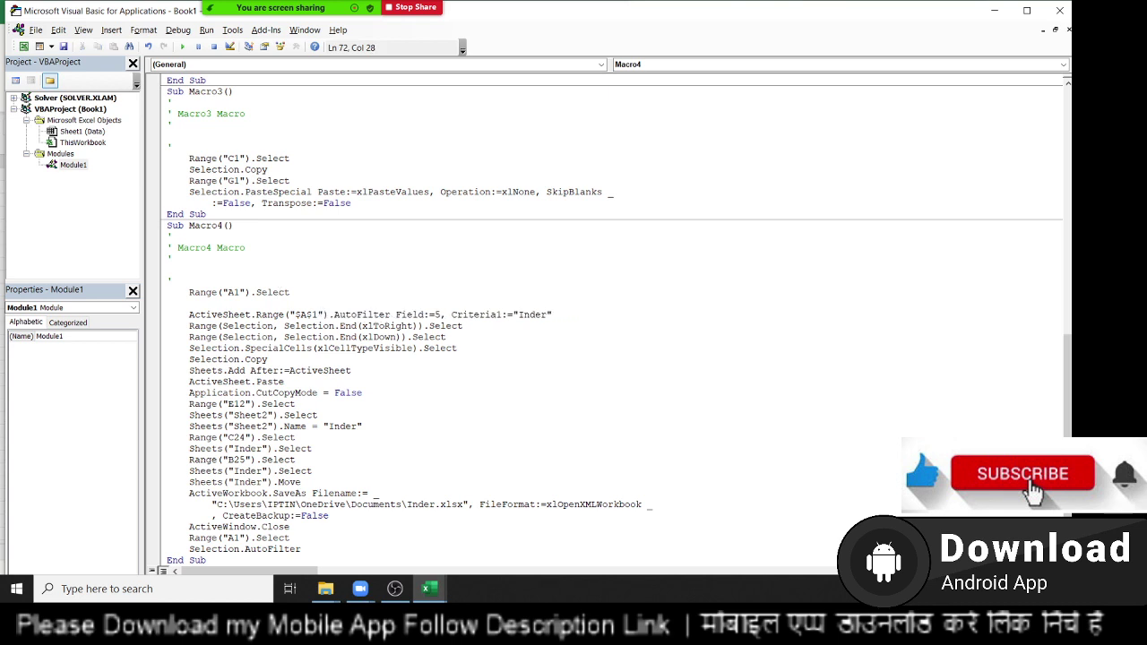
pyautogui.click(324, 314)
# Delete the Range("E12").Select and Sheets("Sheet2").Select lines, leaving blank spacing around the rename line
pyautogui.click(220, 326)
pyautogui.click(199, 347)
pyautogui.moveTo(189, 347); pyautogui.dragTo(189, 415)
pyautogui.click(189, 359)
pyautogui.click(189, 370)
pyautogui.click(189, 393)
pyautogui.click(189, 393)
pyautogui.click(189, 404)
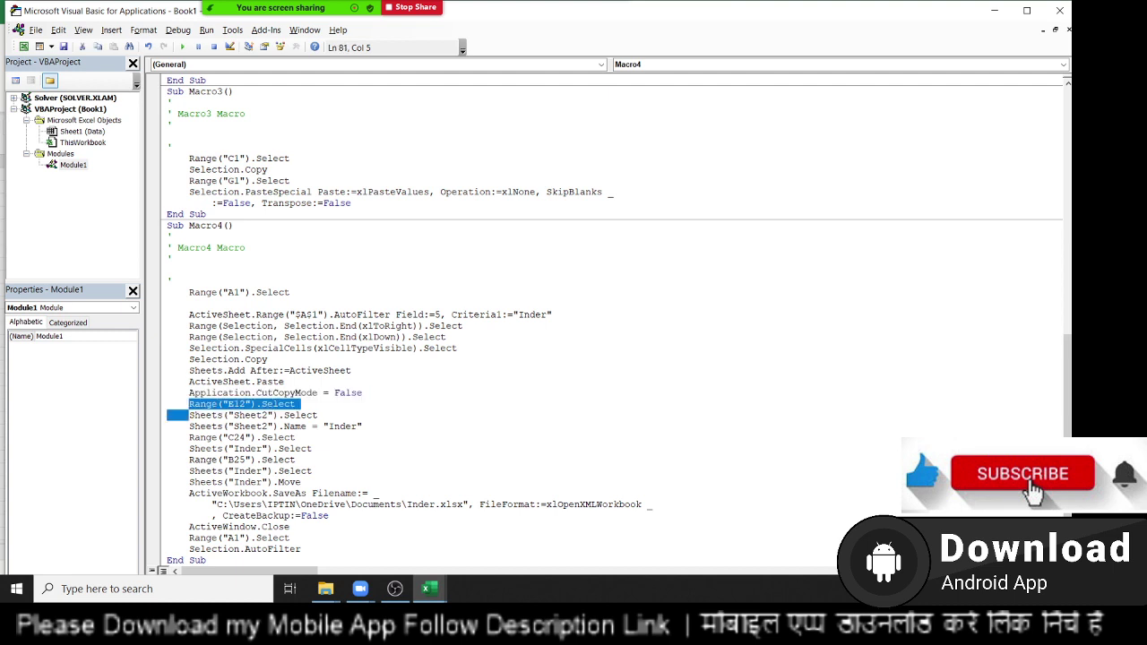
pyautogui.press('Delete')
pyautogui.hotkey('shift', 'Down')
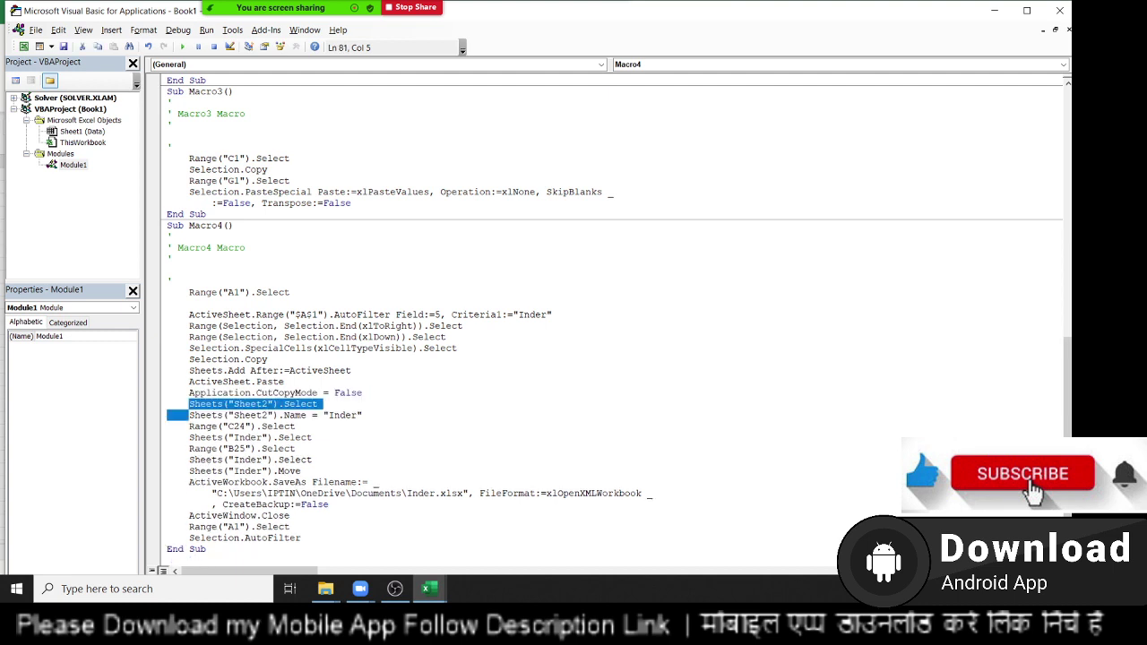
pyautogui.press('Delete')
pyautogui.press('Return')
pyautogui.press('Down')
pyautogui.press('Return')
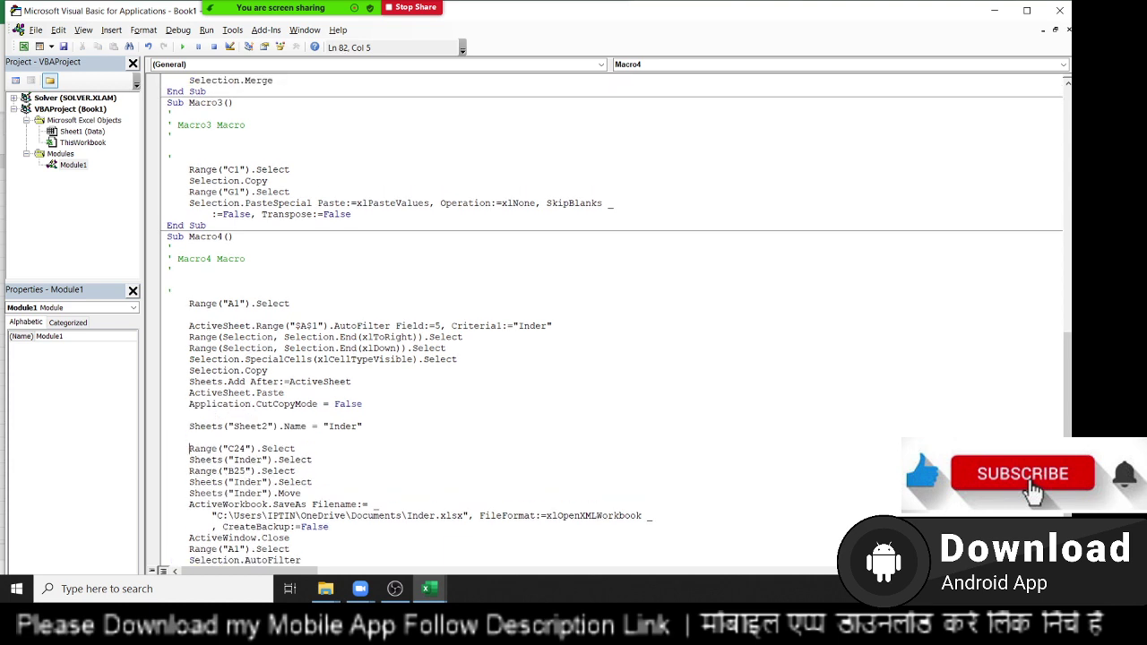
# Replace Sheets("Sheet2") on the rename line with ActiveSheet
pyautogui.press('Up')
pyautogui.hotkey('shift', 'Up')
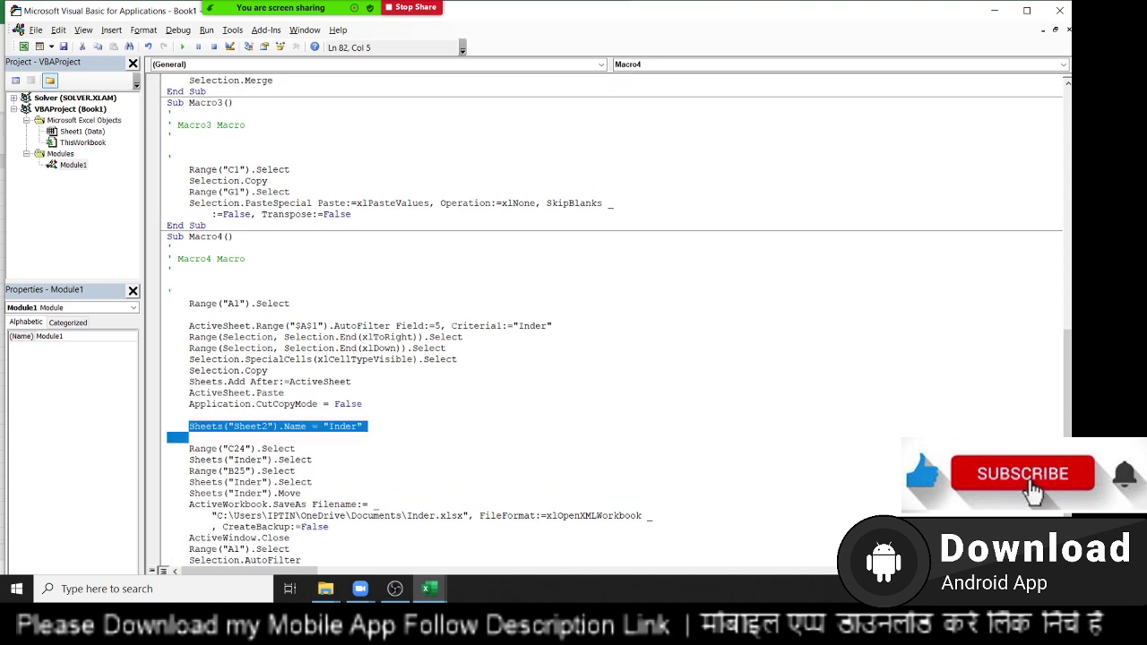
pyautogui.press('Up')
pyautogui.press('Up')
pyautogui.press('Up')
pyautogui.hotkey('shift', 'Right')
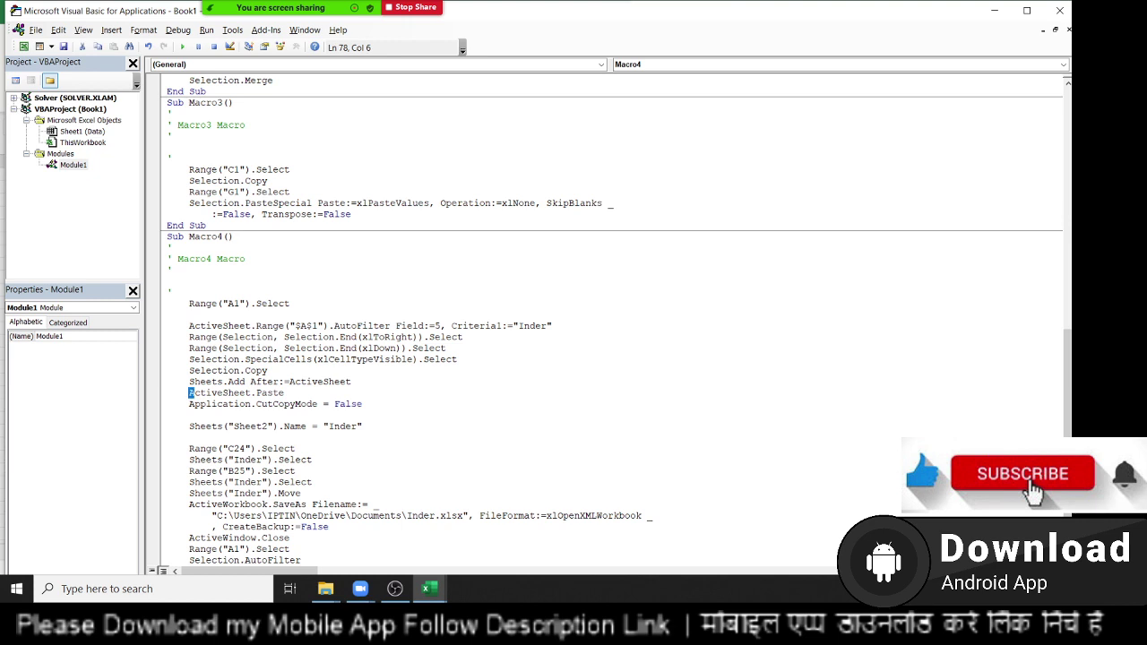
pyautogui.hotkey('shift', 'Right')
pyautogui.hotkey('shift', 'Right')
pyautogui.hotkey('shift', 'Right')
pyautogui.click(184, 426)
pyautogui.hotkey('shift', 'Right')
pyautogui.hotkey('shift', 'Right')
pyautogui.hotkey('shift', 'Right')
pyautogui.hotkey('shift', 'Right')
pyautogui.hotkey('shift', 'Right')
pyautogui.hotkey('shift', 'Right')
pyautogui.hotkey('shift', 'Right')
pyautogui.hotkey('shift', 'Right')
pyautogui.hotkey('shift', 'Right')
pyautogui.hotkey('shift', 'Right')
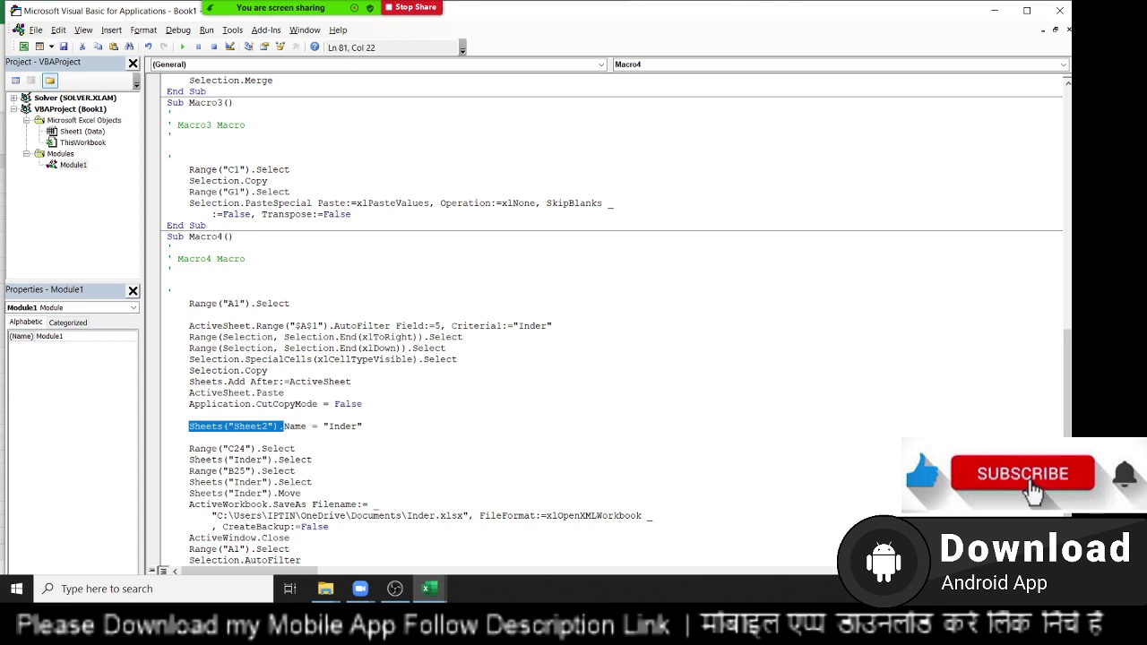
pyautogui.hotkey('shift', 'Left')
pyautogui.hotkey('ctrl', 'v')
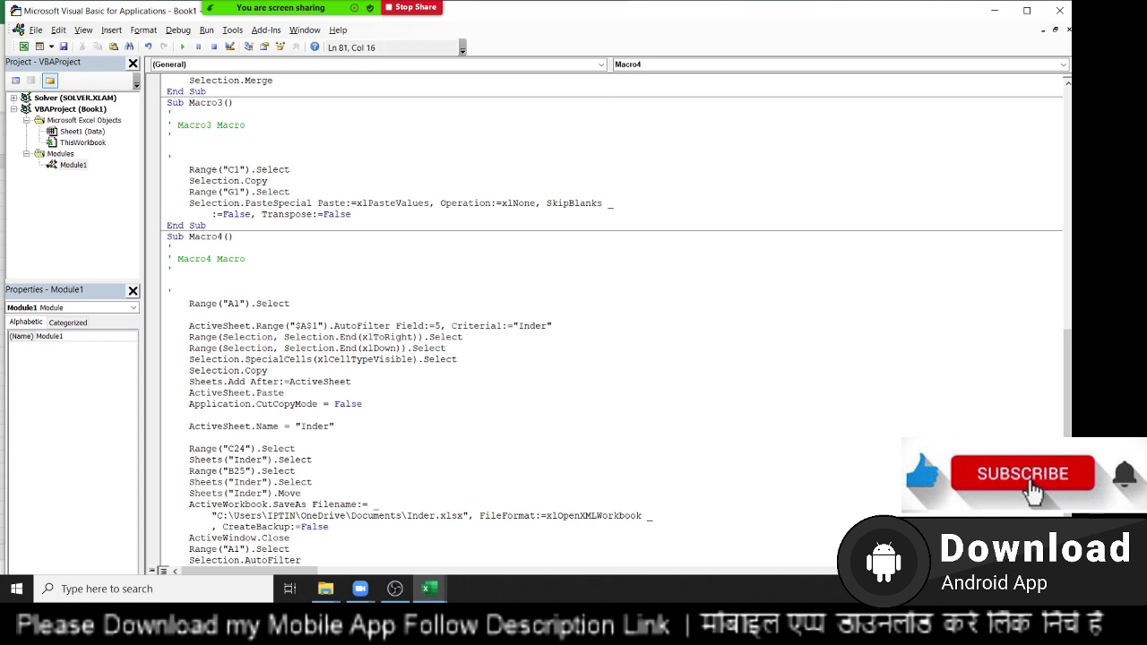
pyautogui.press('Down')
# Delete the leftover Range("C24").Select, Range("B25").Select and two hard-coded Sheets(...).Select lines
pyautogui.hotkey('shift', 'Down')
pyautogui.press('Delete')
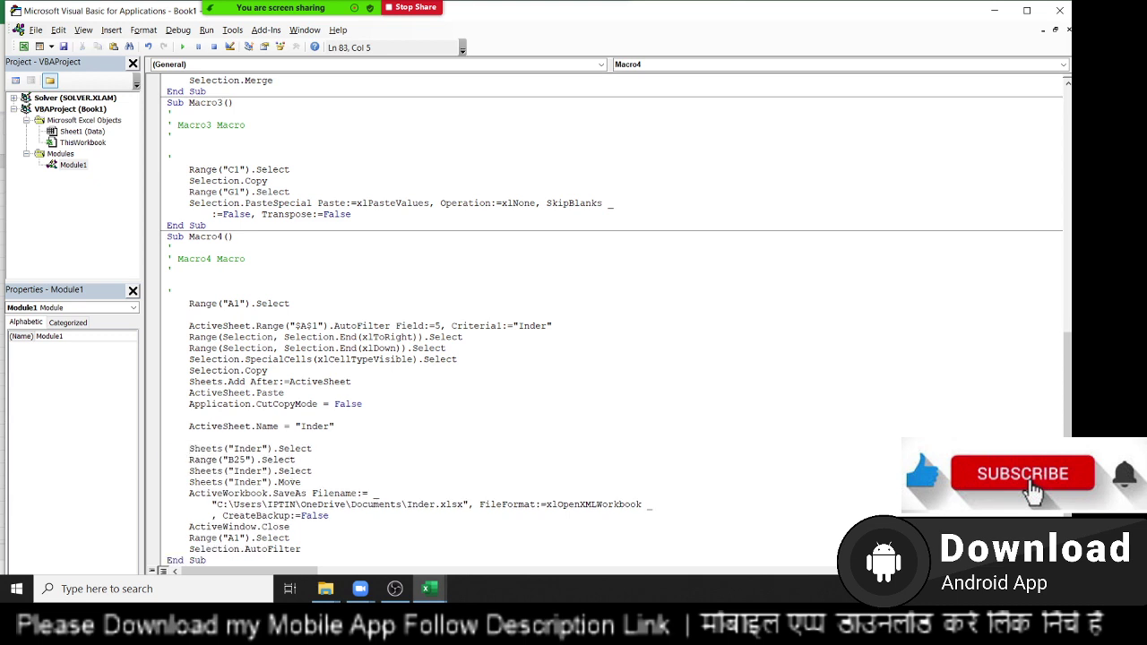
pyautogui.hotkey('shift', 'Down')
pyautogui.press('Delete')
pyautogui.hotkey('shift', 'Down')
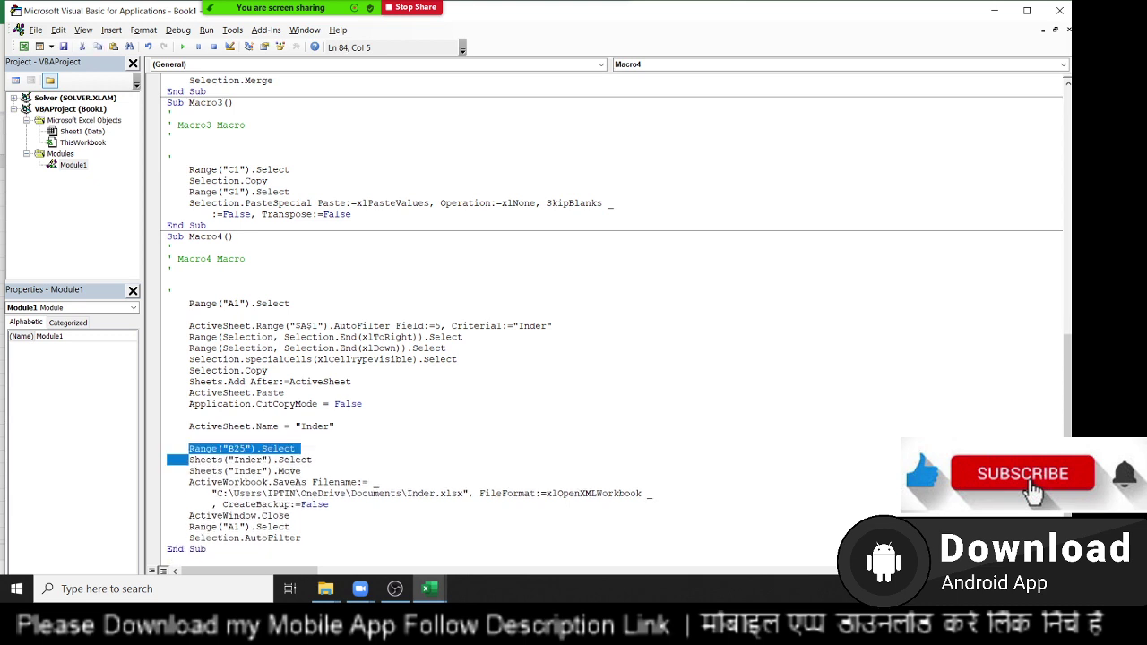
pyautogui.press('Delete')
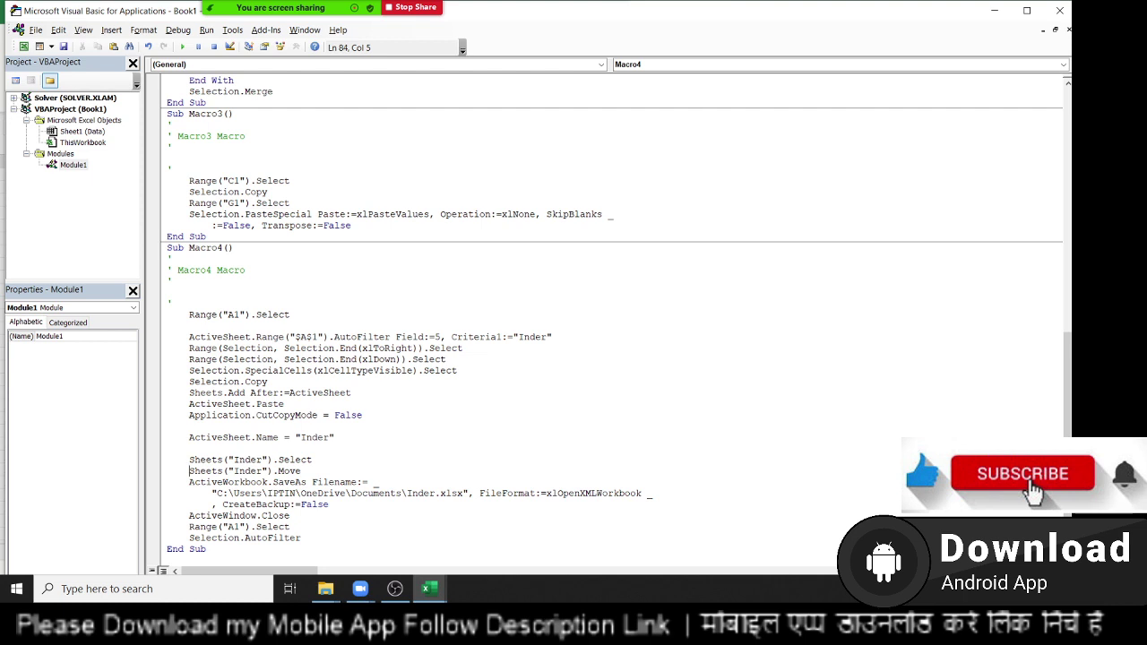
pyautogui.hotkey('shift', 'Down')
pyautogui.press('Delete')
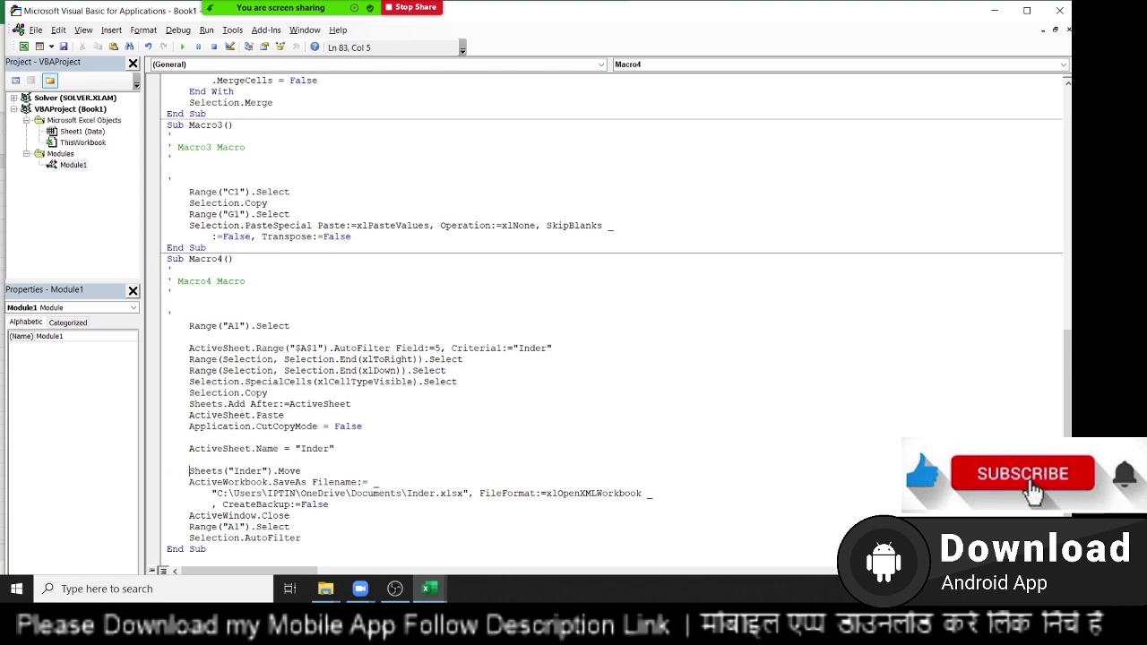
# Replace the hard-coded Sheets(...) reference before .Move with ActiveSheet
pyautogui.hotkey('shift', 'Right')
pyautogui.hotkey('shift', 'Right')
pyautogui.hotkey('shift', 'Right')
pyautogui.hotkey('shift', 'Right')
pyautogui.hotkey('shift', 'Right')
pyautogui.hotkey('shift', 'Right')
pyautogui.hotkey('shift', 'Right')
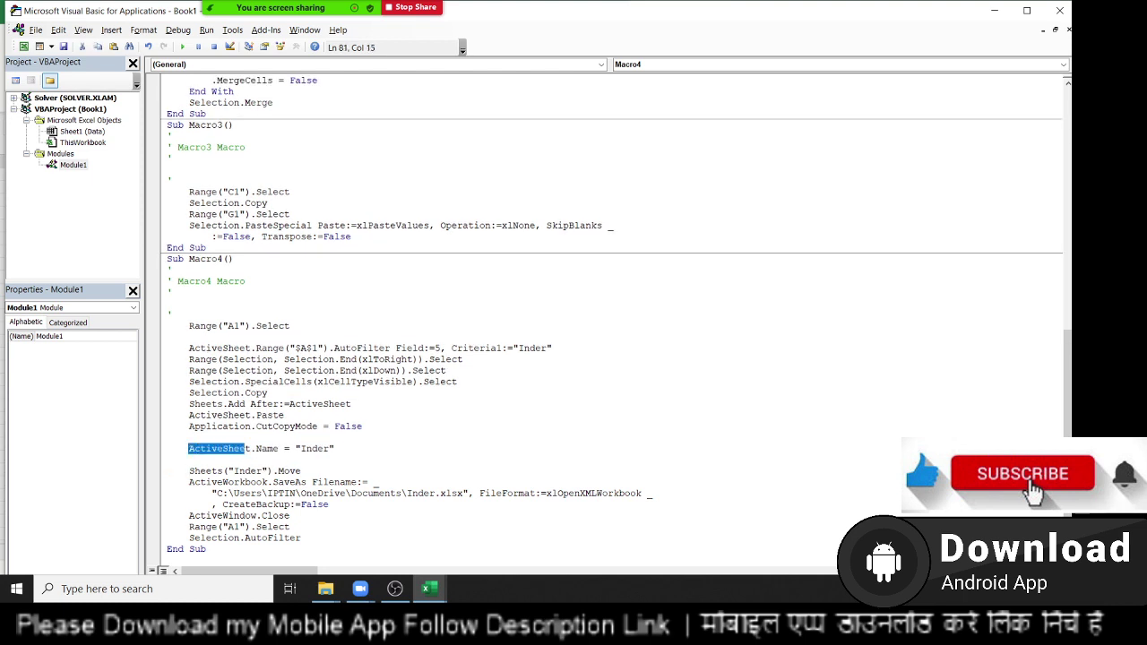
pyautogui.hotkey('shift', 'Right')
pyautogui.press('Down')
pyautogui.press('Down')
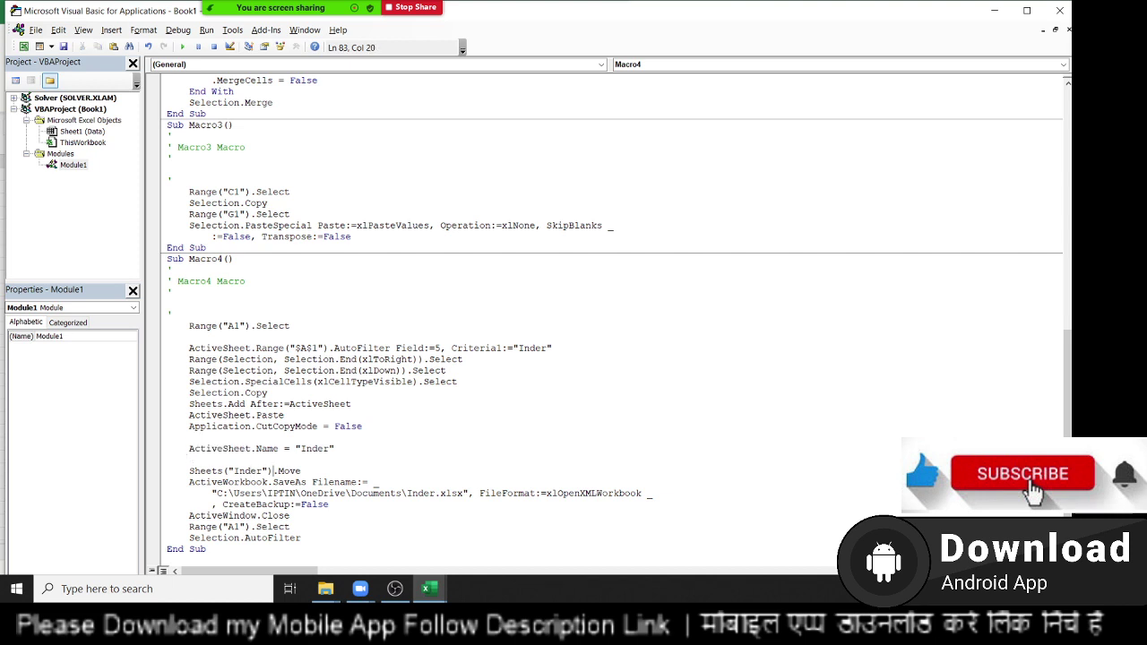
pyautogui.press('Right')
pyautogui.press('Right')
pyautogui.hotkey('shift', 'Left')
pyautogui.hotkey('shift', 'Left')
pyautogui.hotkey('shift', 'Left')
pyautogui.hotkey('shift', 'Left')
pyautogui.hotkey('shift', 'Left')
pyautogui.hotkey('shift', 'Left')
pyautogui.hotkey('shift', 'Left')
pyautogui.hotkey('shift', 'Left')
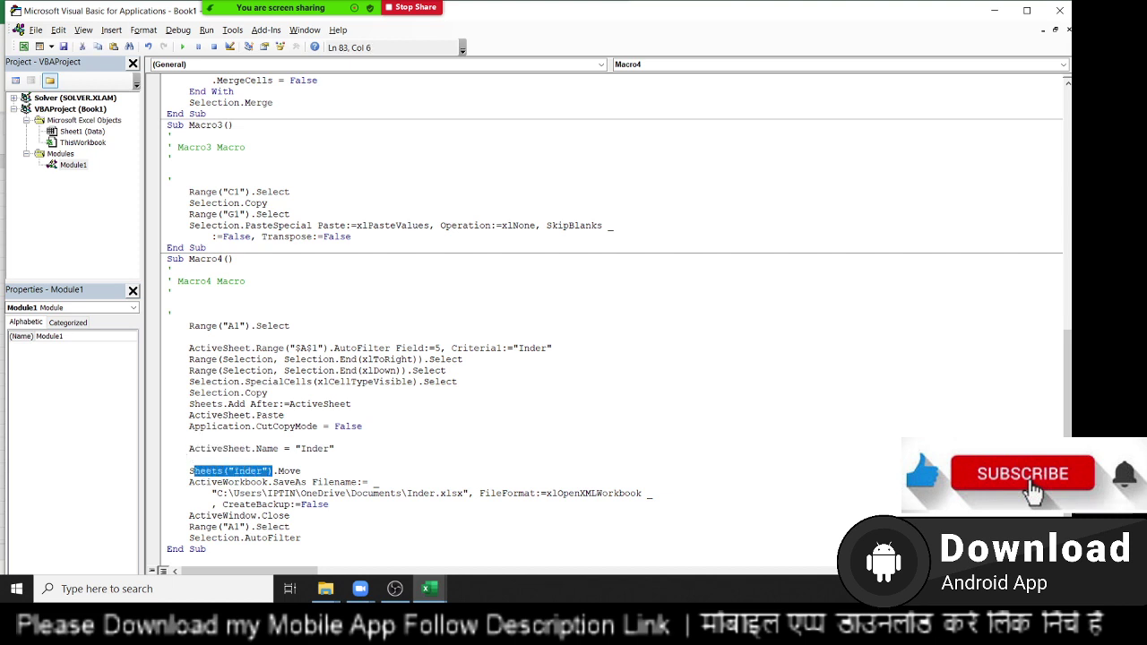
pyautogui.hotkey('shift', 'Left')
pyautogui.hotkey('ctrl', 'v')
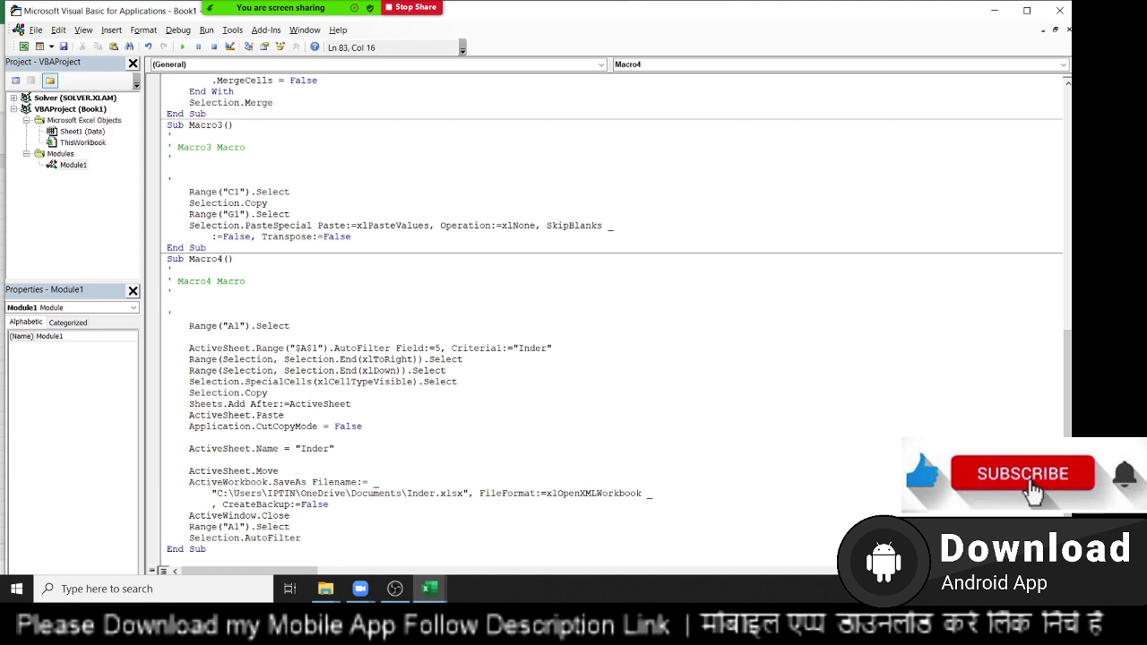
# Insert a blank line after ActiveWindow.Close, before the final Range("A1").Select
pyautogui.press('Down')
pyautogui.press('Down')
pyautogui.click(244, 538)
pyautogui.press('Up')
pyautogui.press('Up')
pyautogui.press('Down')
pyautogui.press('Down')
pyautogui.press('Up')
pyautogui.press('Up')
pyautogui.press('Up')
pyautogui.press('Up')
pyautogui.press('Up')
pyautogui.press('Up')
pyautogui.press('Down')
pyautogui.press('Down')
pyautogui.press('Down')
pyautogui.press('Left')
pyautogui.press('Left')
pyautogui.press('Left')
pyautogui.press('Left')
pyautogui.press('Return')
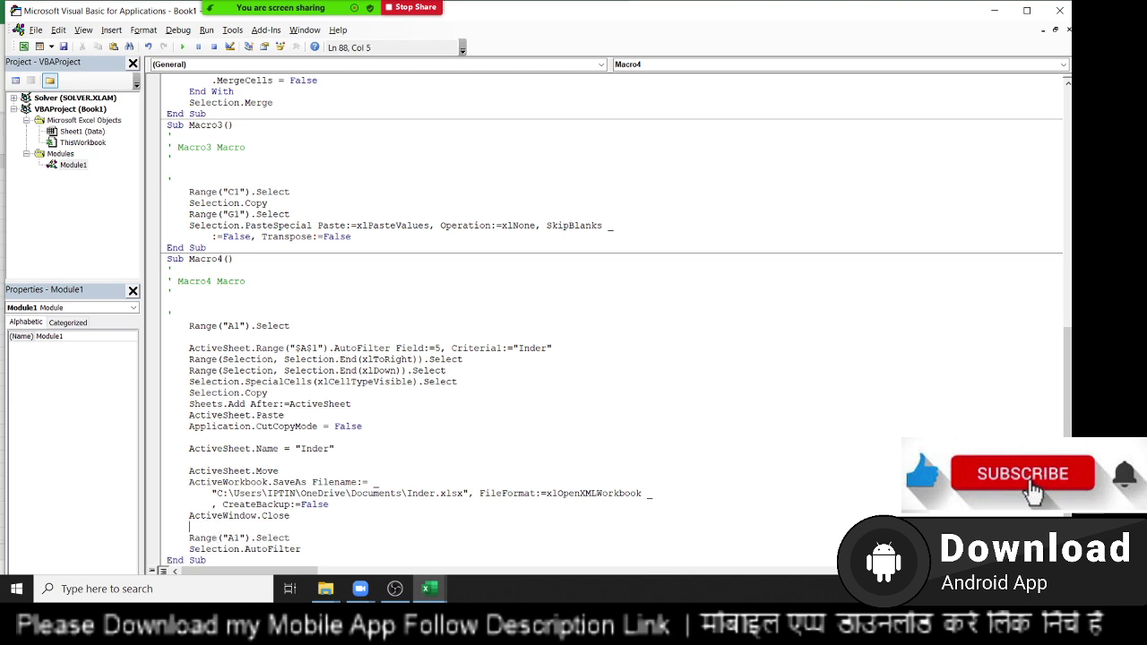
# Type Sheets("data").Select after ActiveWindow.Close, then review the hard-coded filter value and sheet name
pyautogui.write('sheets')
pyautogui.write('(')
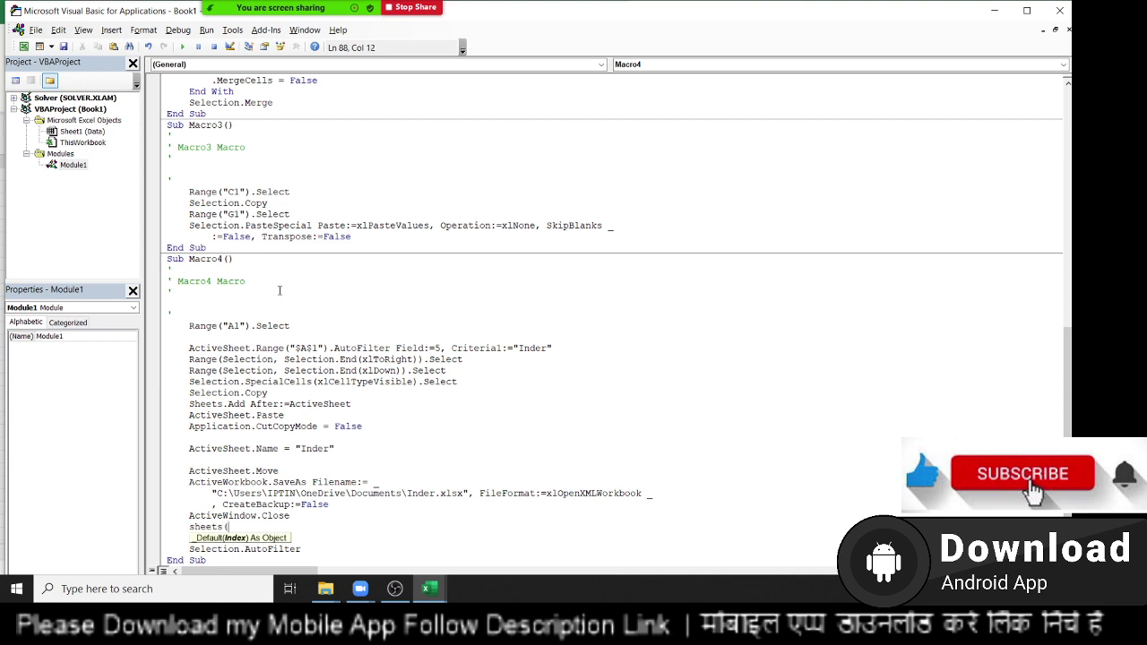
pyautogui.write('"data"')
pyautogui.write(').sele')
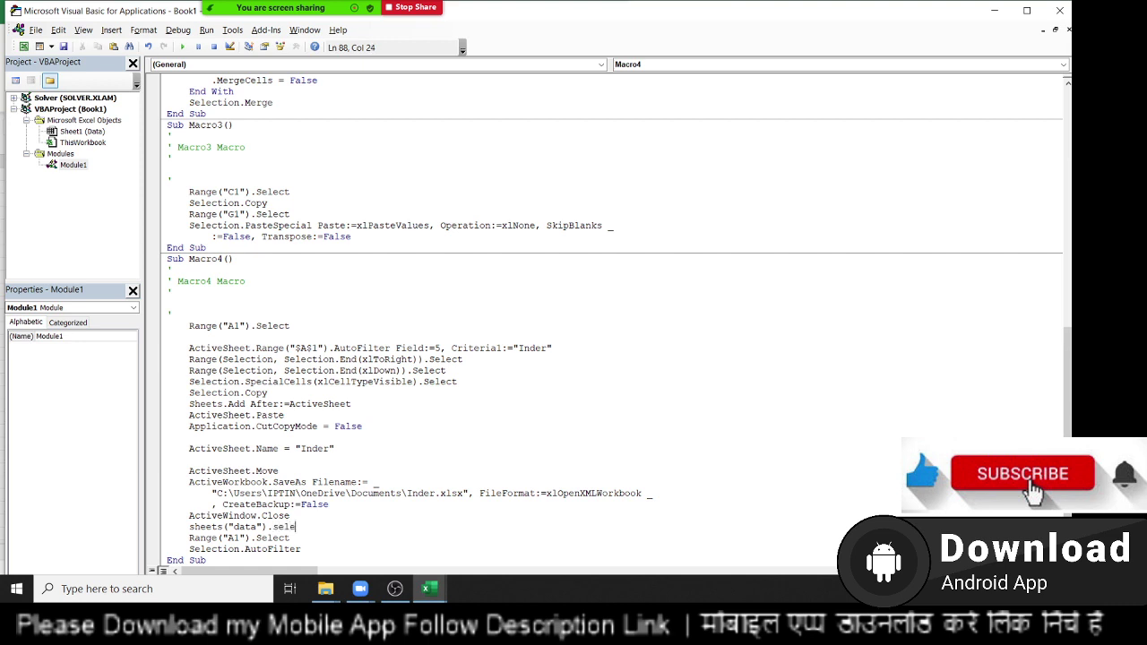
pyautogui.write('ct')
pyautogui.scroll(-1, 340, 422)
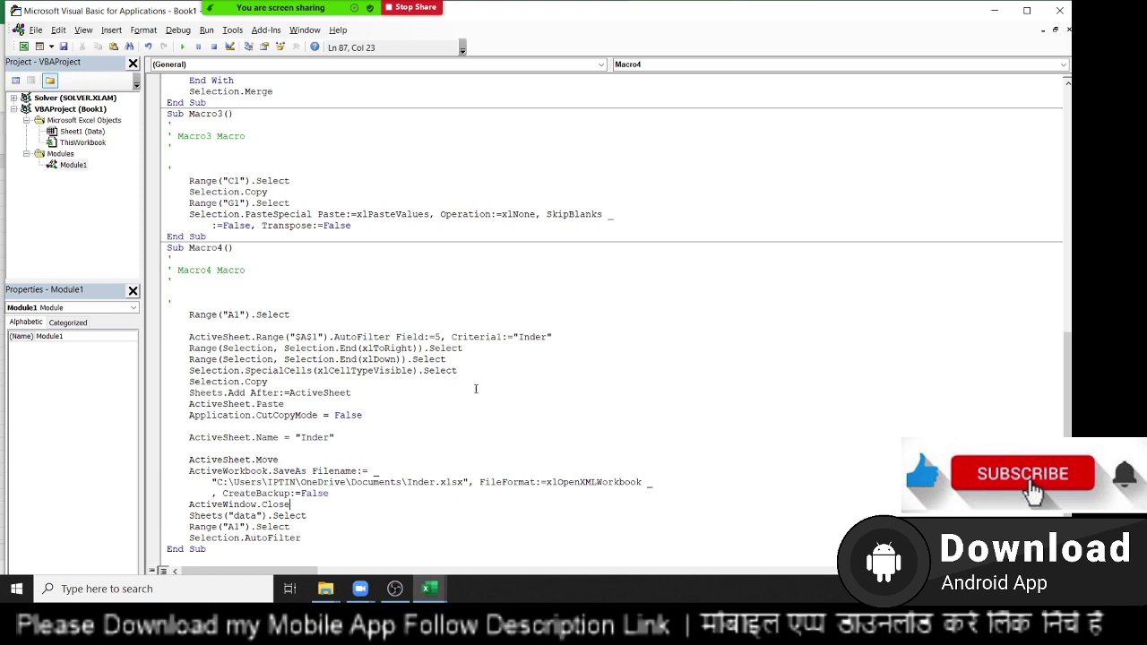
pyautogui.doubleClick(536, 346)
pyautogui.click(537, 345)
pyautogui.doubleClick(539, 345)
pyautogui.doubleClick(531, 338)
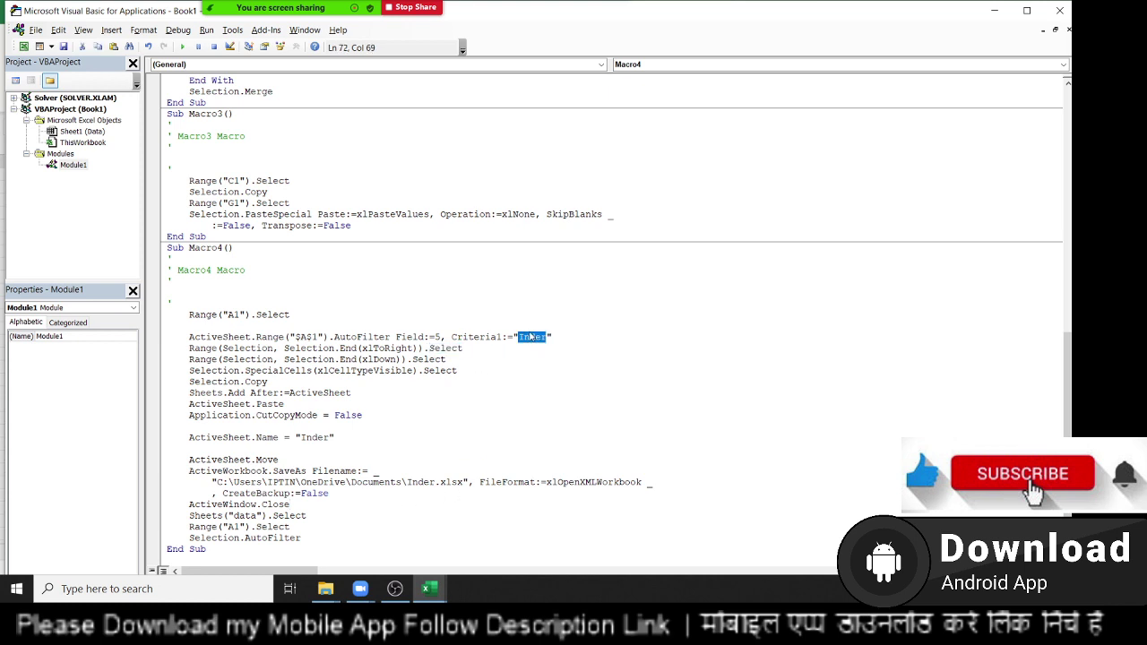
pyautogui.doubleClick(318, 438)
pyautogui.click(191, 315)
# Insert n = InputBox("Enter Box") on new lines at the top of Macro4
pyautogui.press('Return')
pyautogui.press('Up')
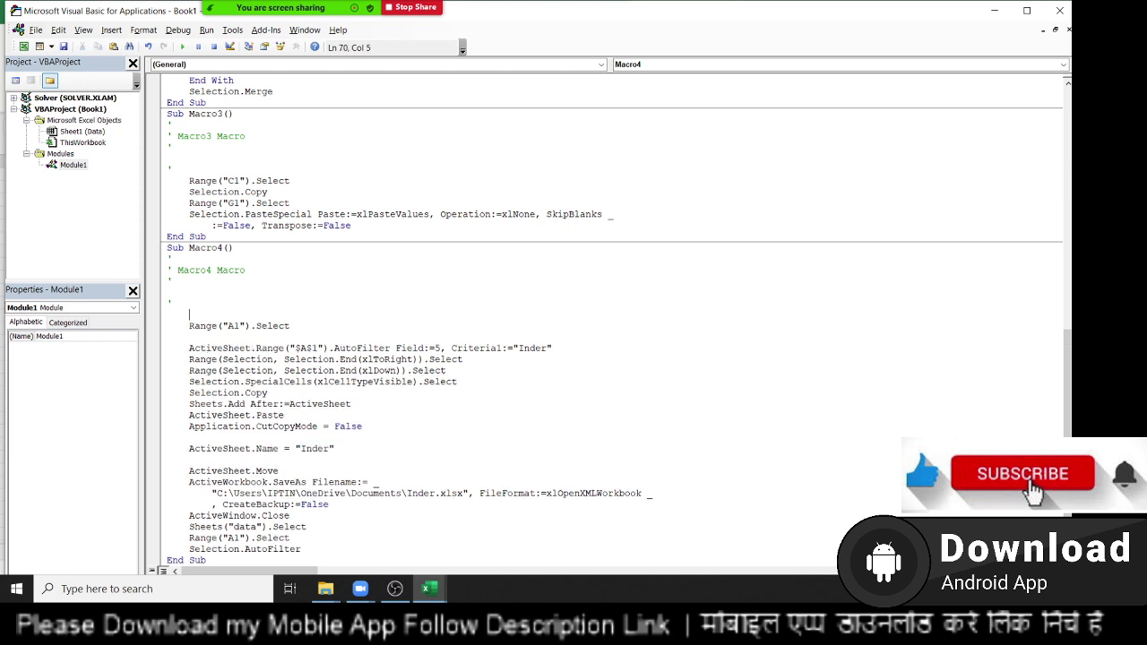
pyautogui.press('Return')
pyautogui.press('Up')
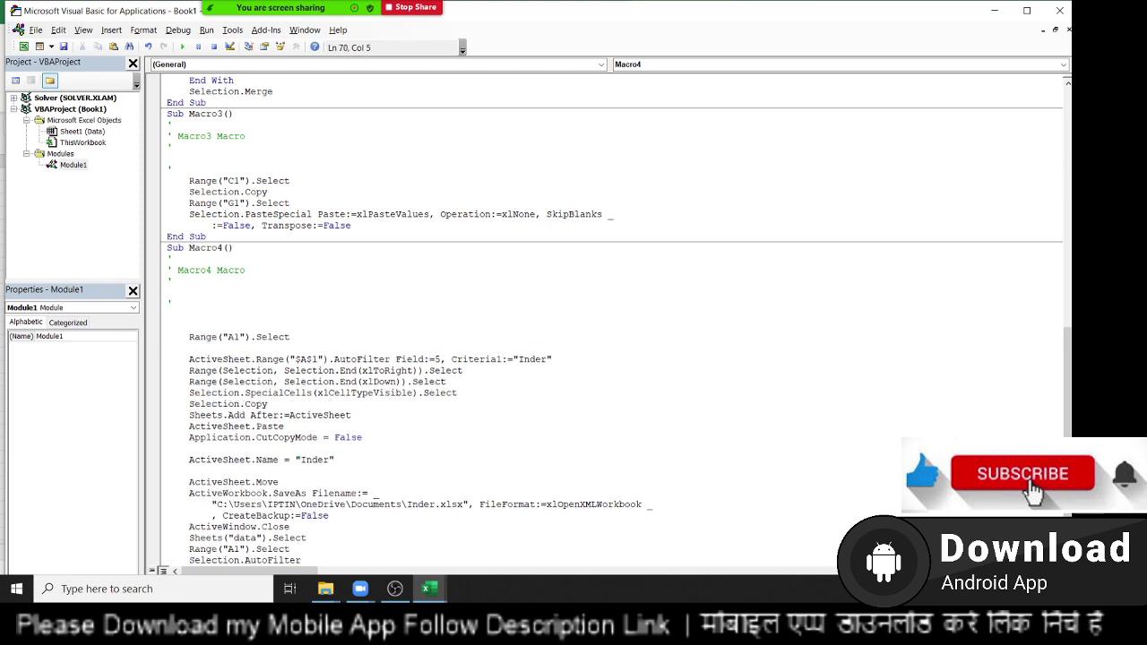
pyautogui.write('n=')
pyautogui.write('inputbox')
pyautogui.write('("E')
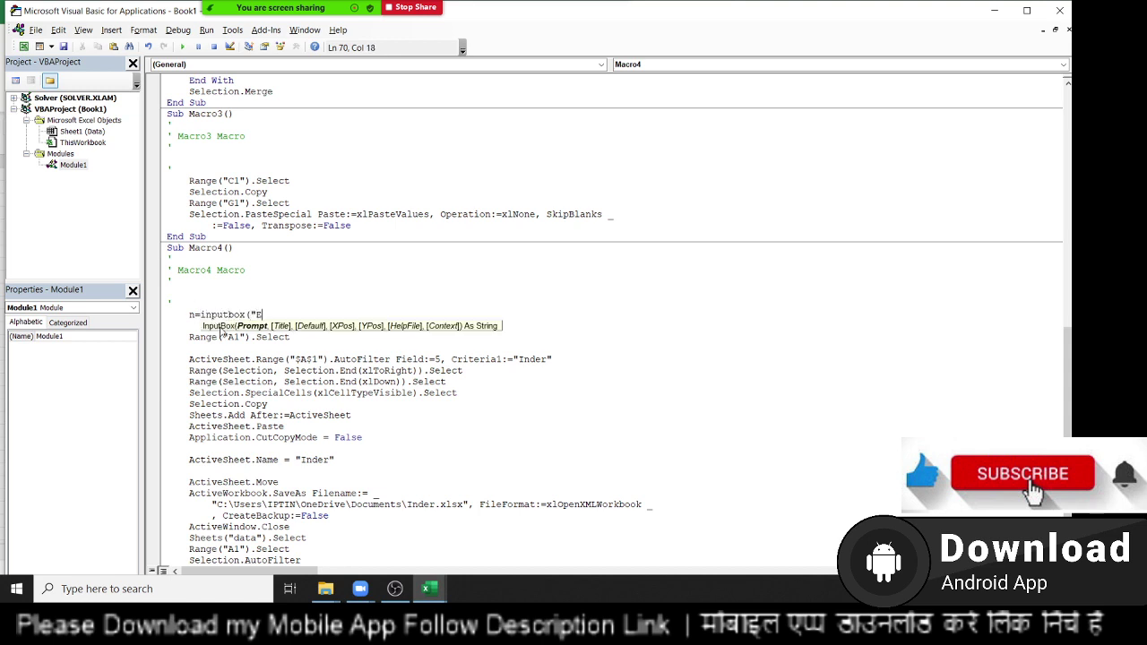
pyautogui.write('nter Bo')
pyautogui.write('x"')
pyautogui.write(')')
pyautogui.click(587, 430)
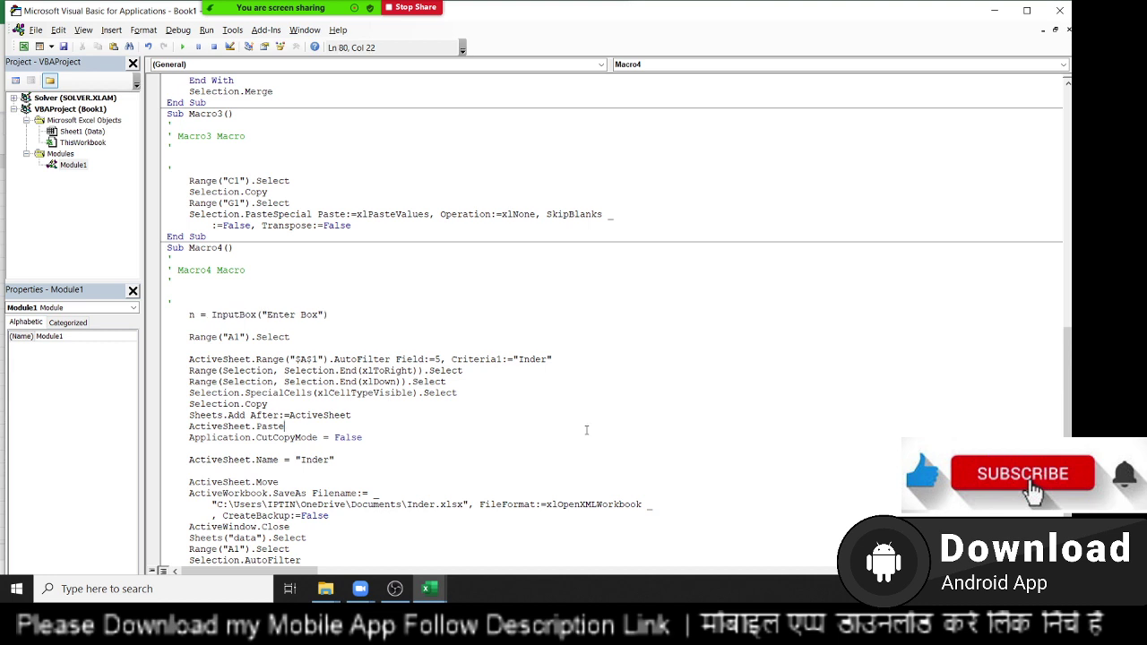
# Replace the hard-coded Criteria1 filter value and the sheet name with n
pyautogui.moveTo(514, 358); pyautogui.dragTo(568, 358)
pyautogui.write('n')
pyautogui.moveTo(332, 460)
pyautogui.mouseDown()
pyautogui.moveTo(305, 451)
pyautogui.moveTo(408, 459)
pyautogui.mouseUp()
pyautogui.write('n')
# Replace the fixed file name in the SaveAs path with " & n & "
pyautogui.scroll(-1, 408, 459)
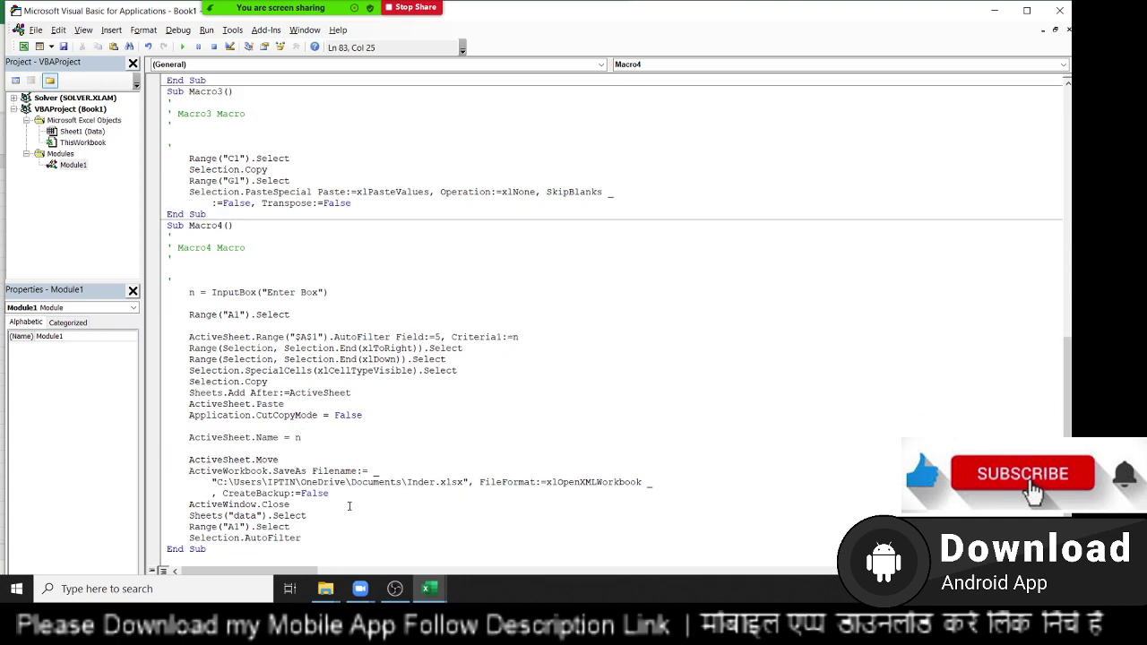
pyautogui.click(408, 482)
pyautogui.write('" ')
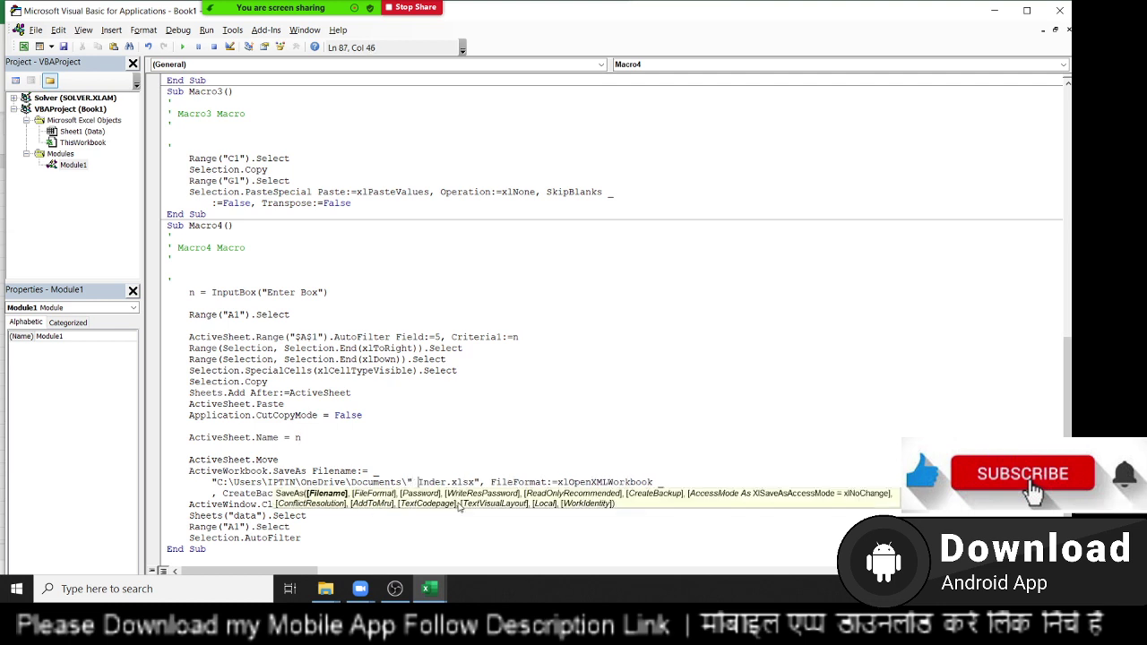
pyautogui.write('&')
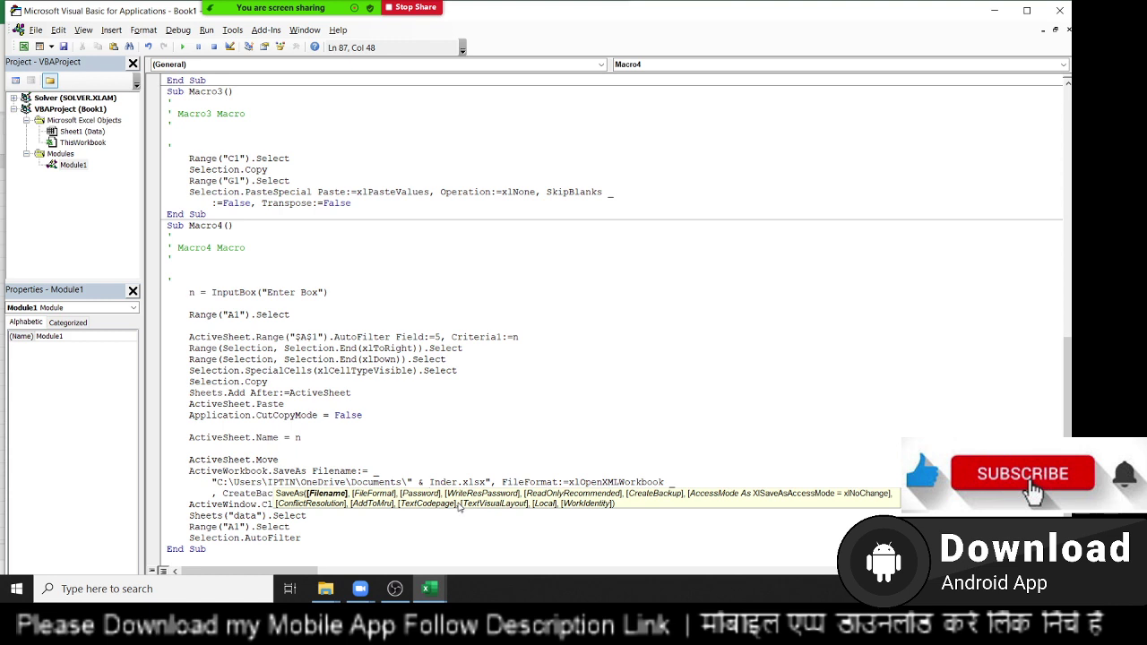
pyautogui.press('Delete')
pyautogui.press('Delete')
pyautogui.press('Delete')
pyautogui.press('Delete')
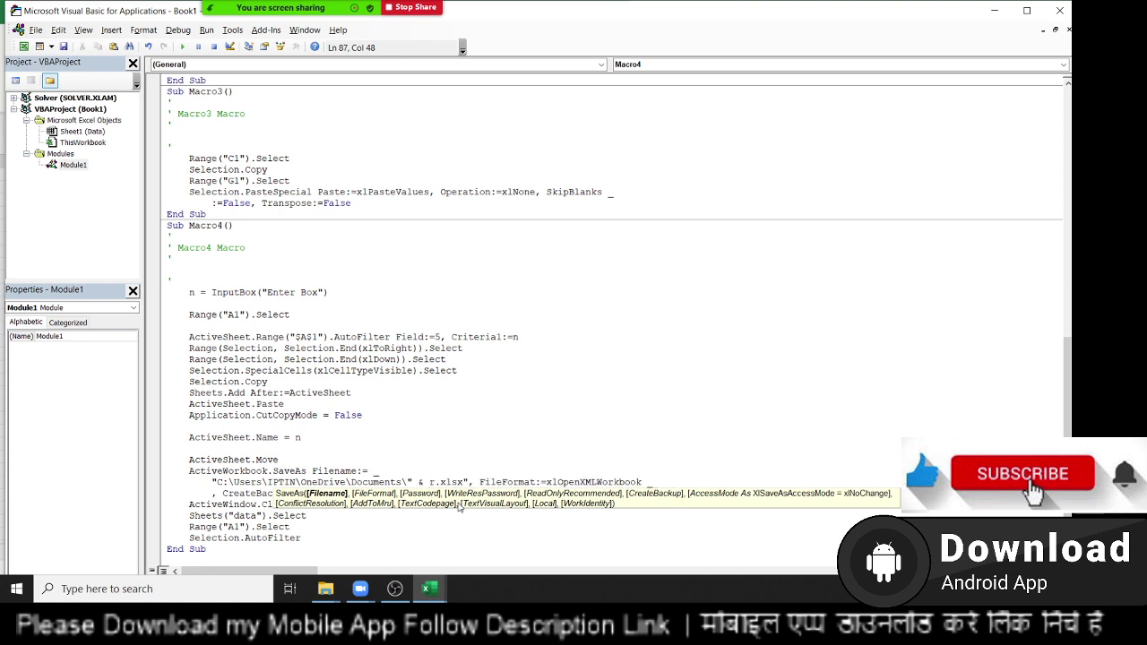
pyautogui.press('Delete')
pyautogui.write('n ')
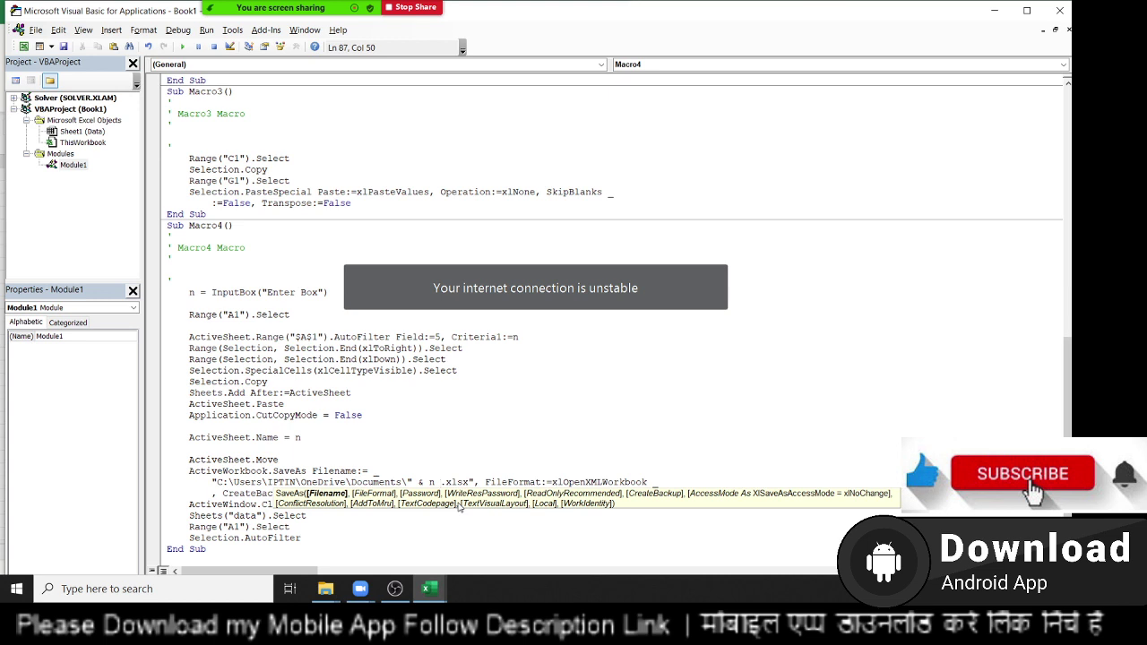
pyautogui.write('& "')
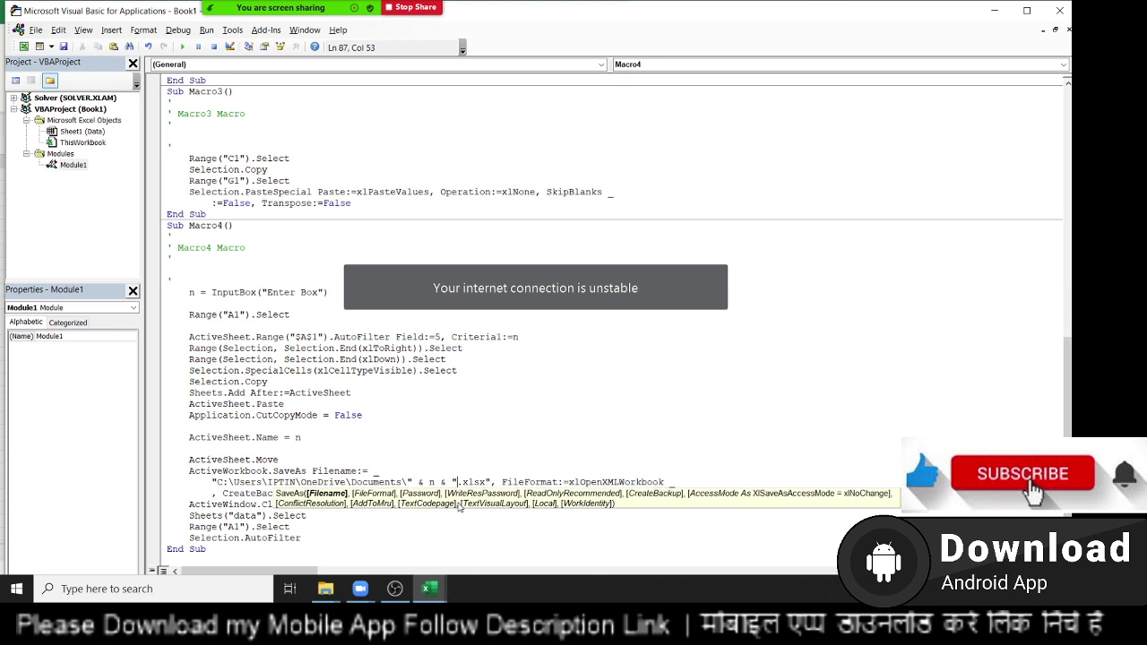
pyautogui.click(494, 532)
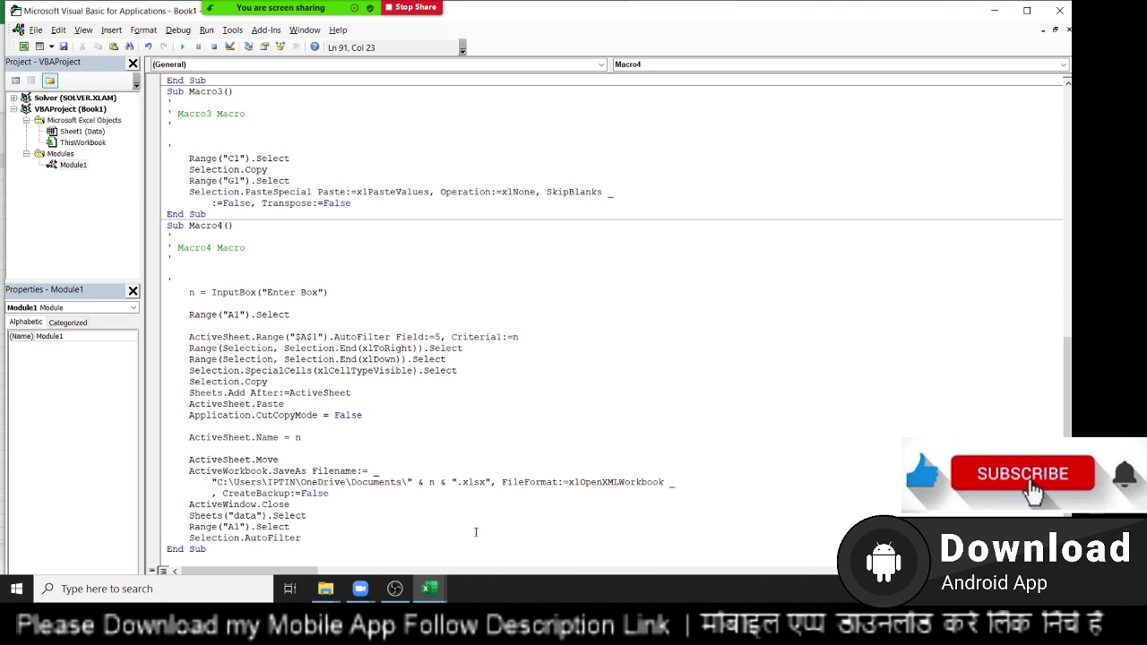
pyautogui.click(441, 449)
# Run the mm macro from Excel and enter a person's name from the data at the Enter Box prompt
pyautogui.hotkey('alt', 'Tab')
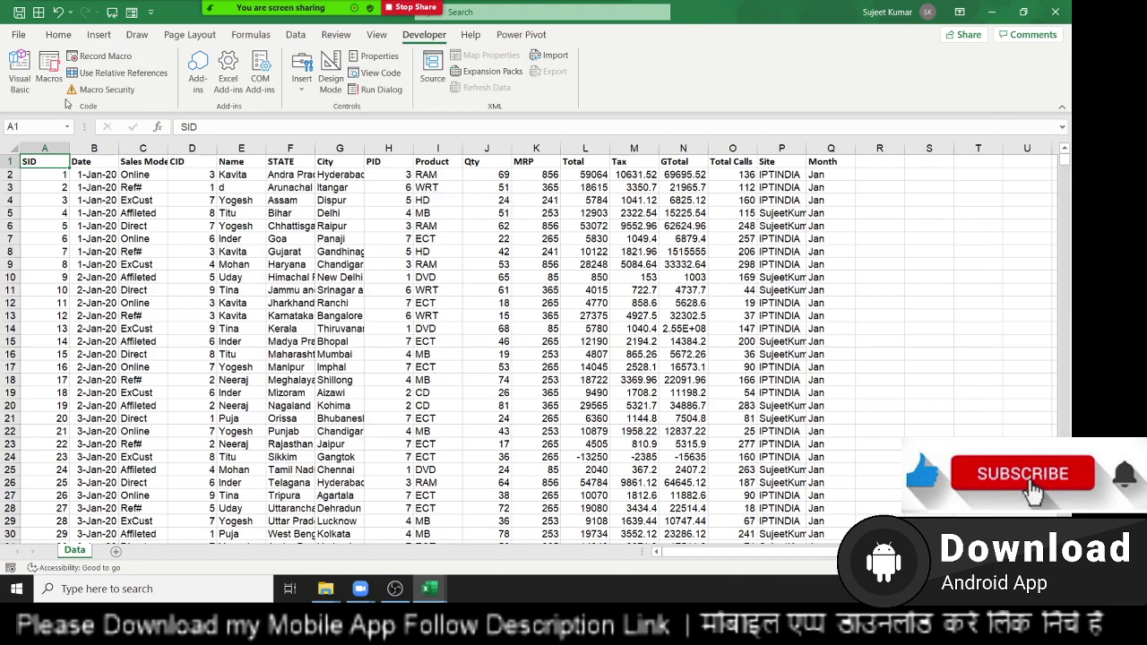
pyautogui.click(48, 70)
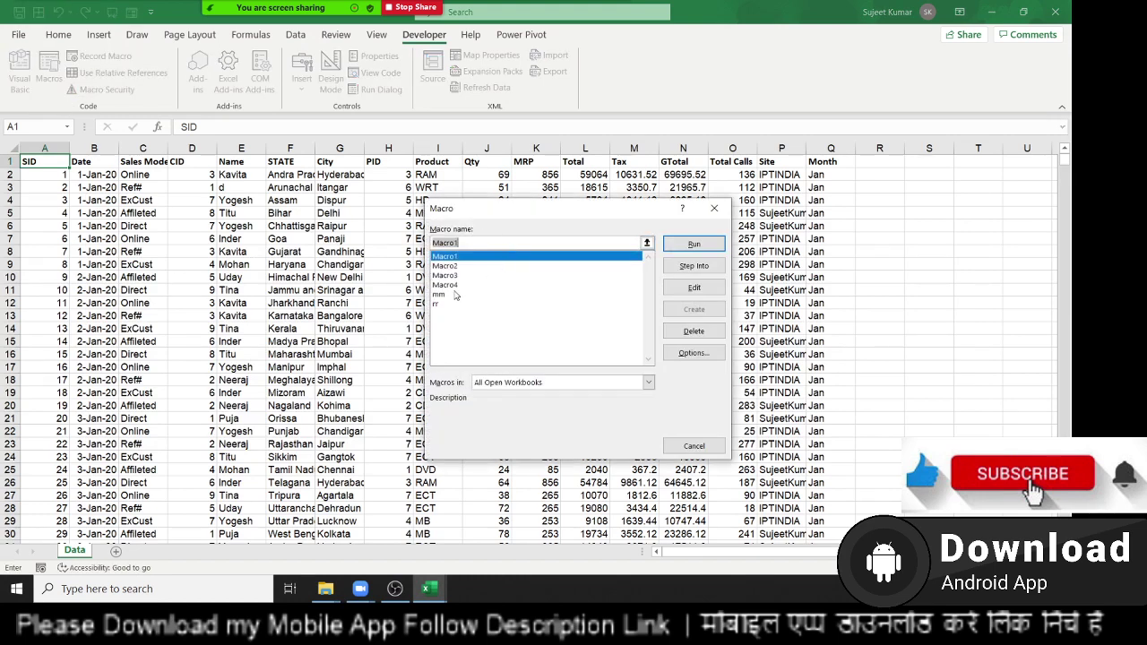
pyautogui.click(455, 295)
pyautogui.click(683, 248)
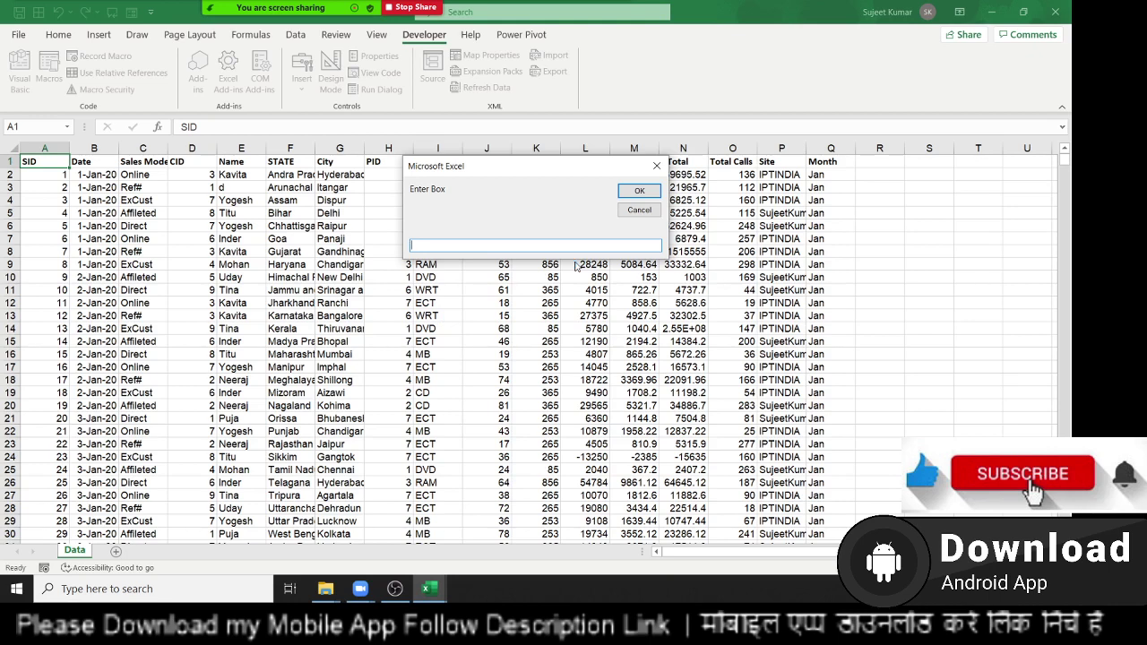
pyautogui.write('Ti')
pyautogui.write('tu')
pyautogui.click(648, 189)
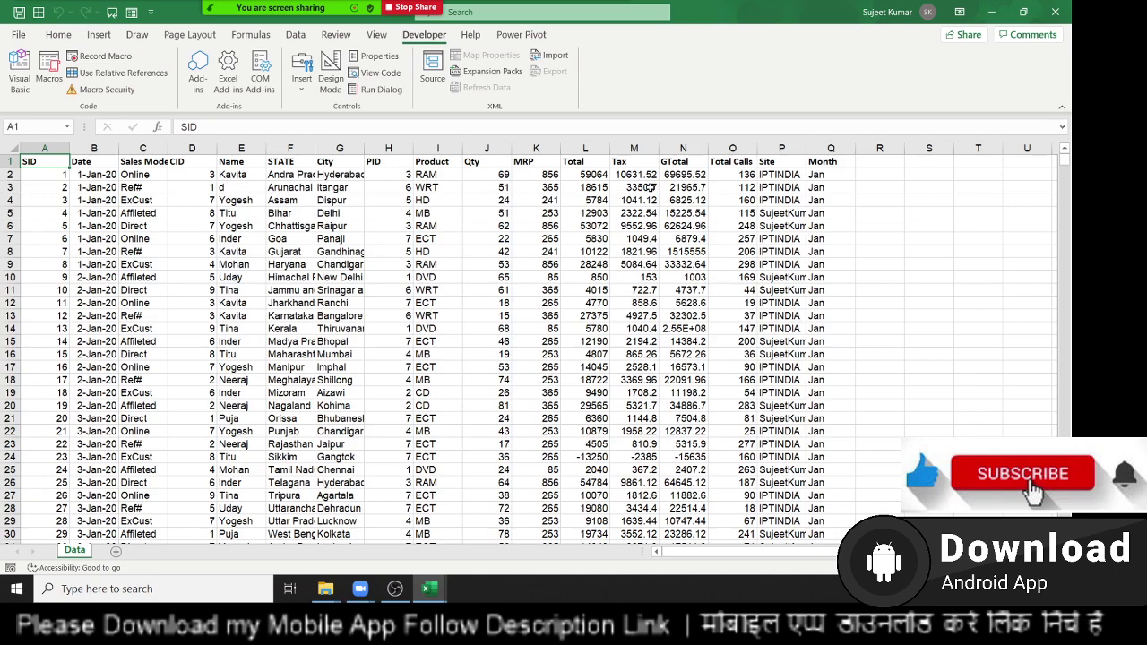
pyautogui.moveTo(326, 588)
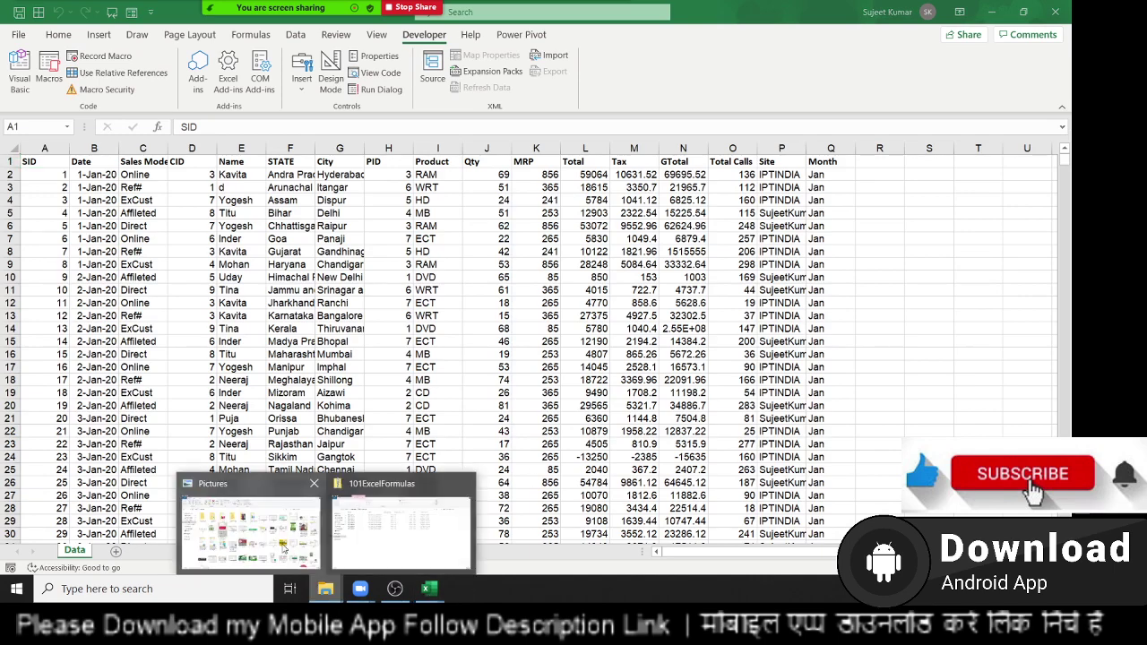
pyautogui.click(283, 549)
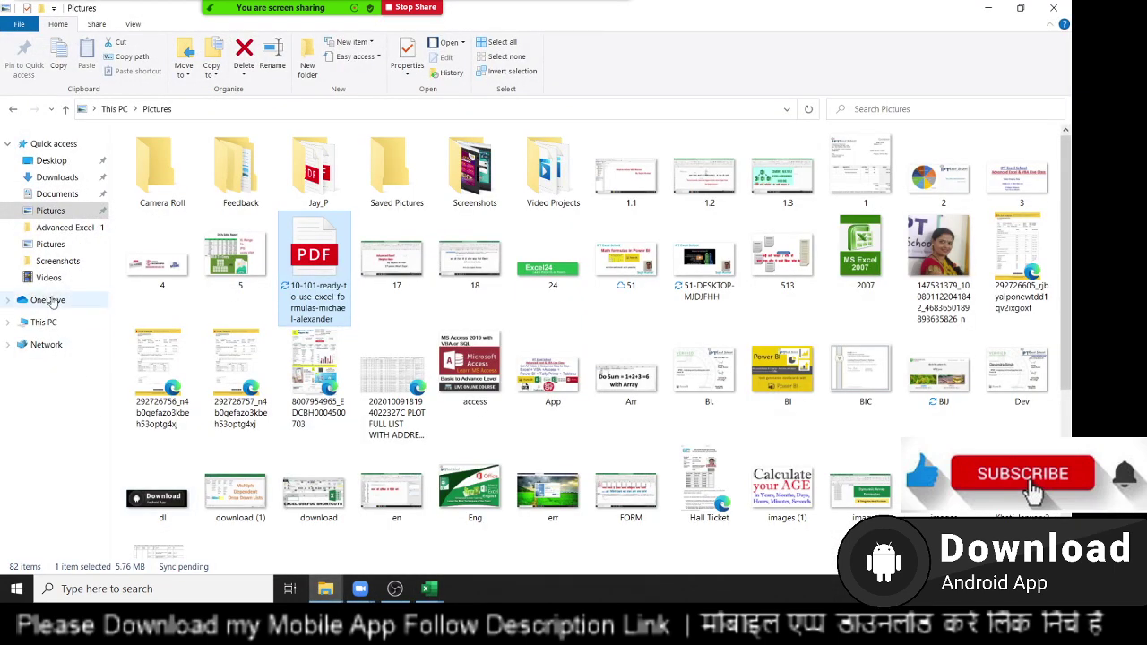
pyautogui.click(57, 194)
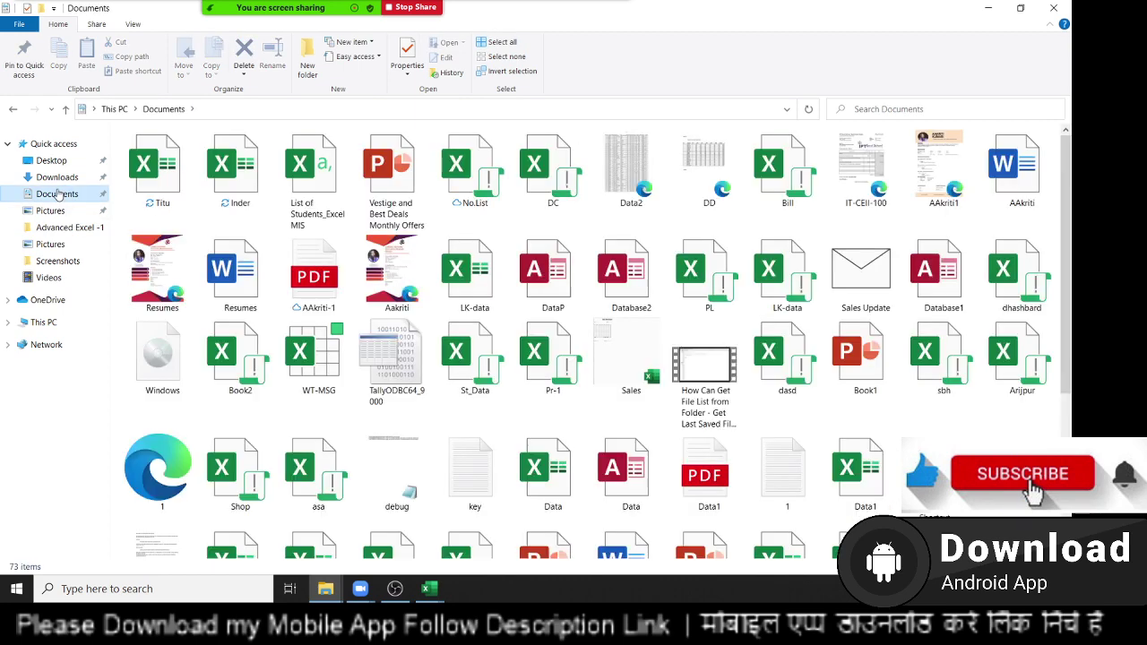
pyautogui.click(190, 199)
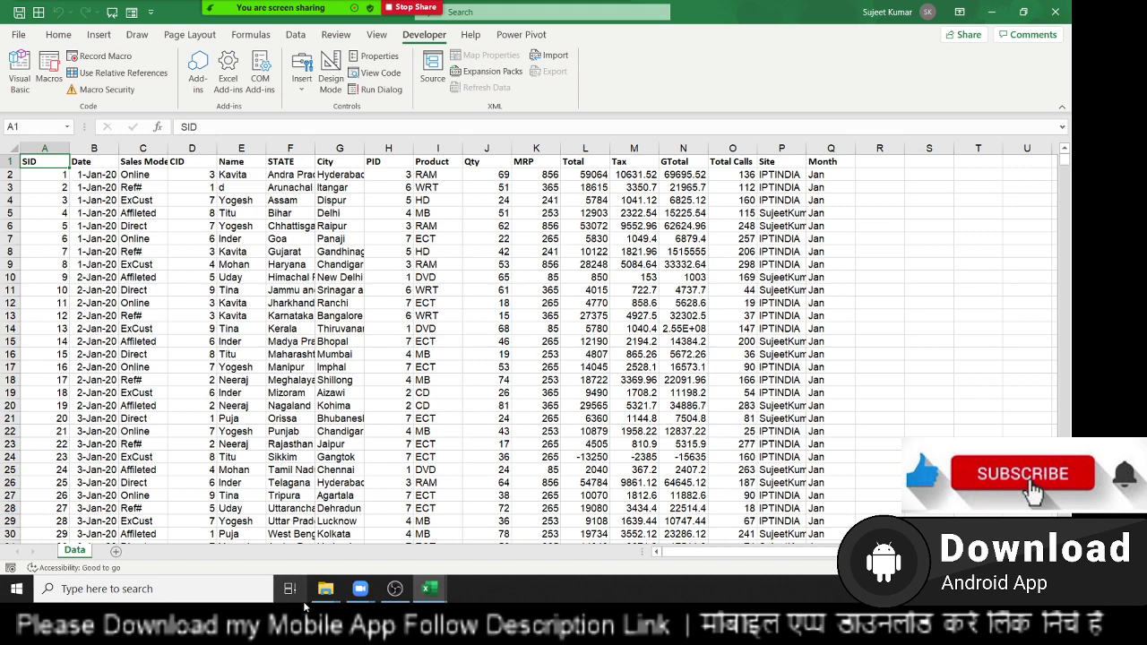
pyautogui.moveTo(360, 592)
pyautogui.hotkey('alt', 'Tab')
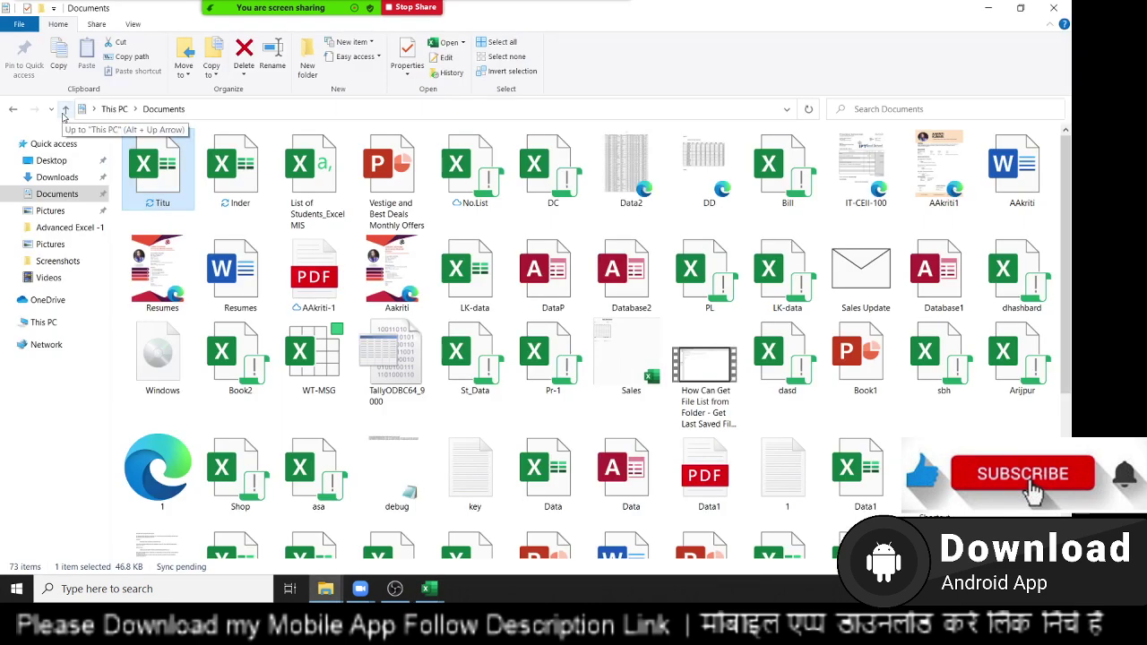
pyautogui.hotkey('alt', 'Tab')
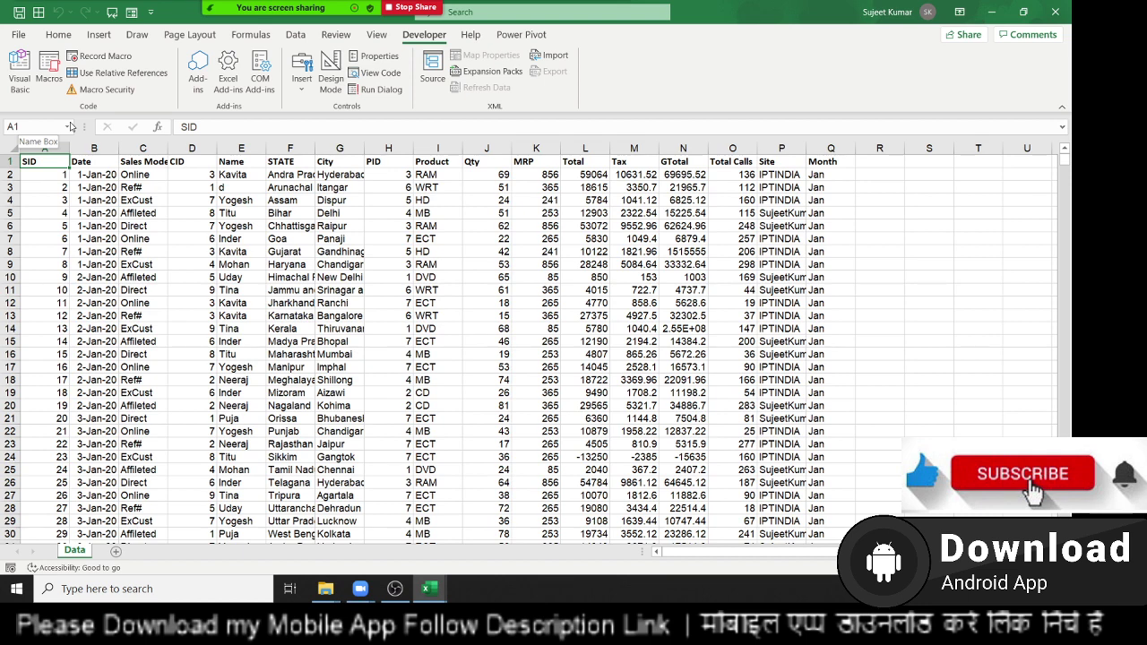
# Check the Data table's extent with keyboard jumps and briefly view the macro list
pyautogui.hotkey('ctrl', 'Right')
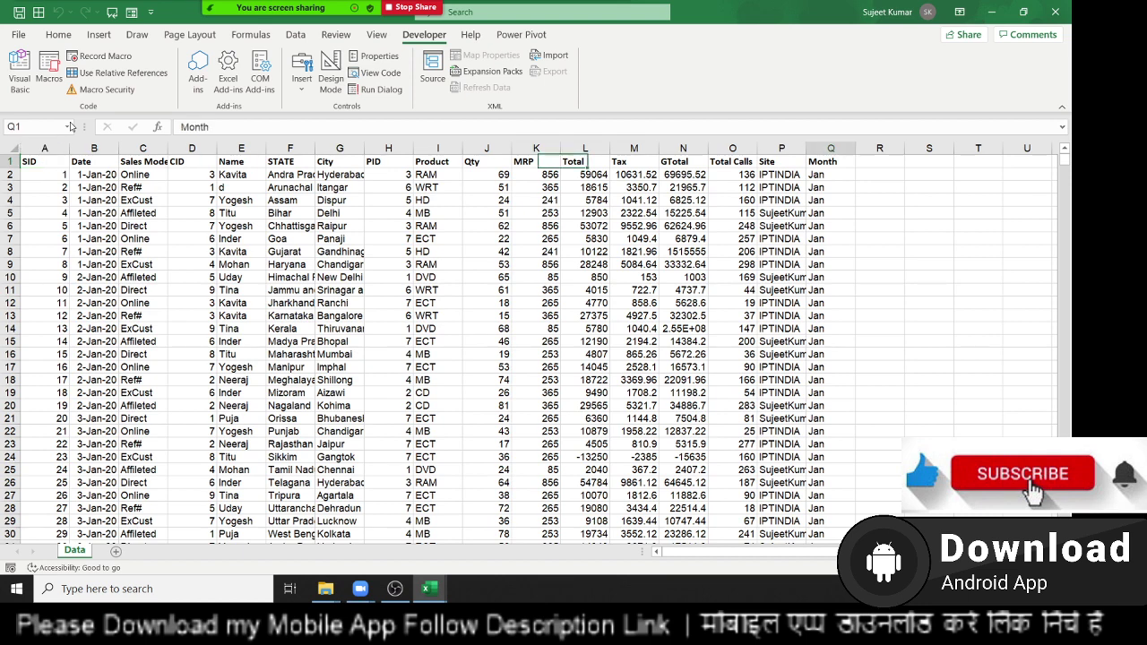
pyautogui.press('Down')
pyautogui.hotkey('ctrl', 'Down')
pyautogui.hotkey('ctrl', 'Left')
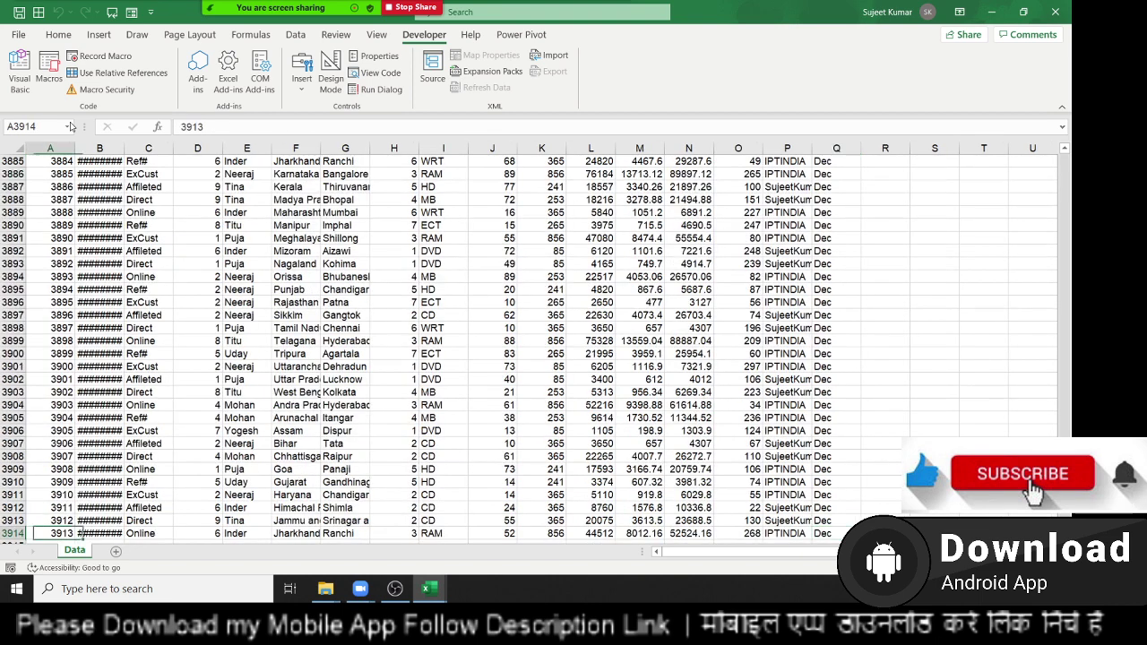
pyautogui.hotkey('ctrl', 'Up')
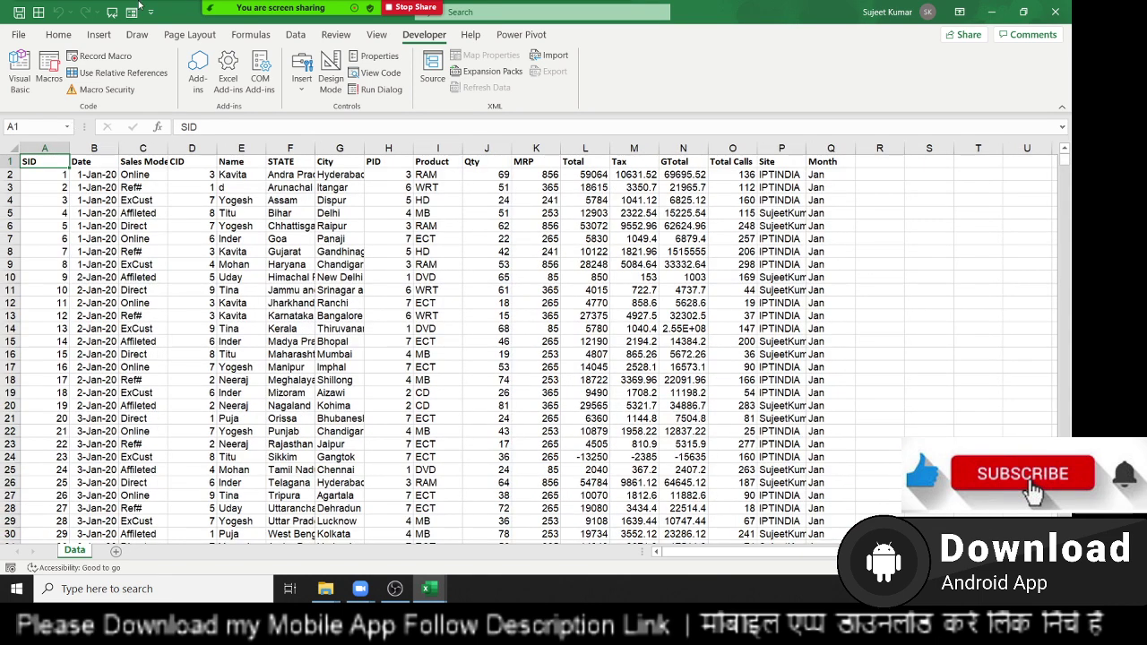
pyautogui.moveTo(269, 9)
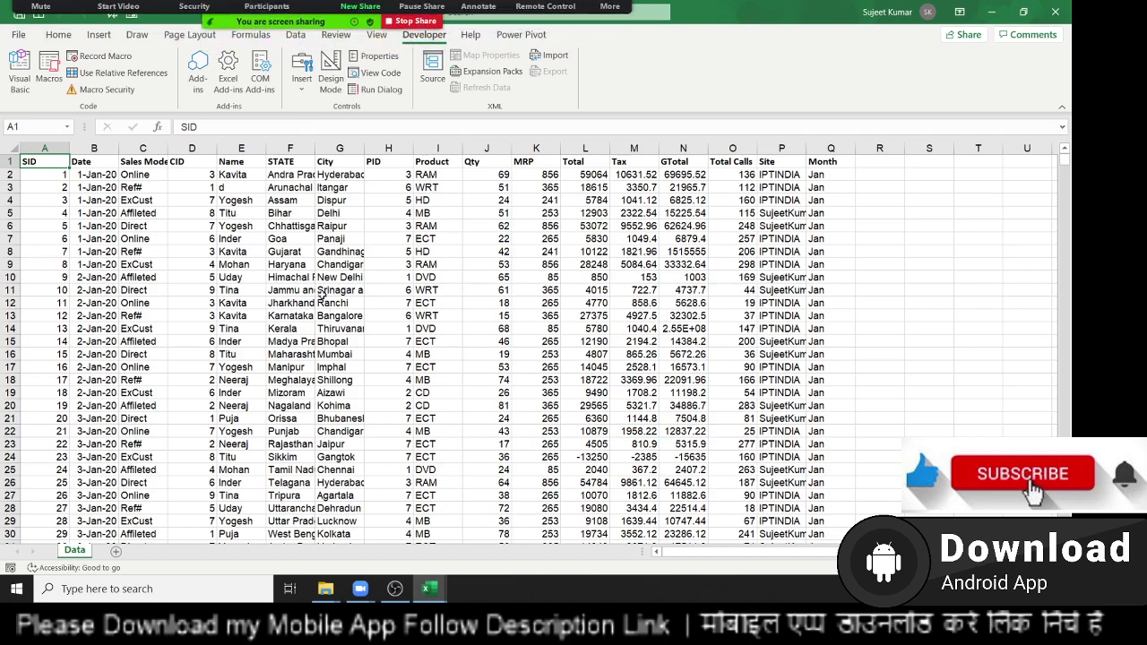
pyautogui.click(57, 85)
pyautogui.press('Escape')
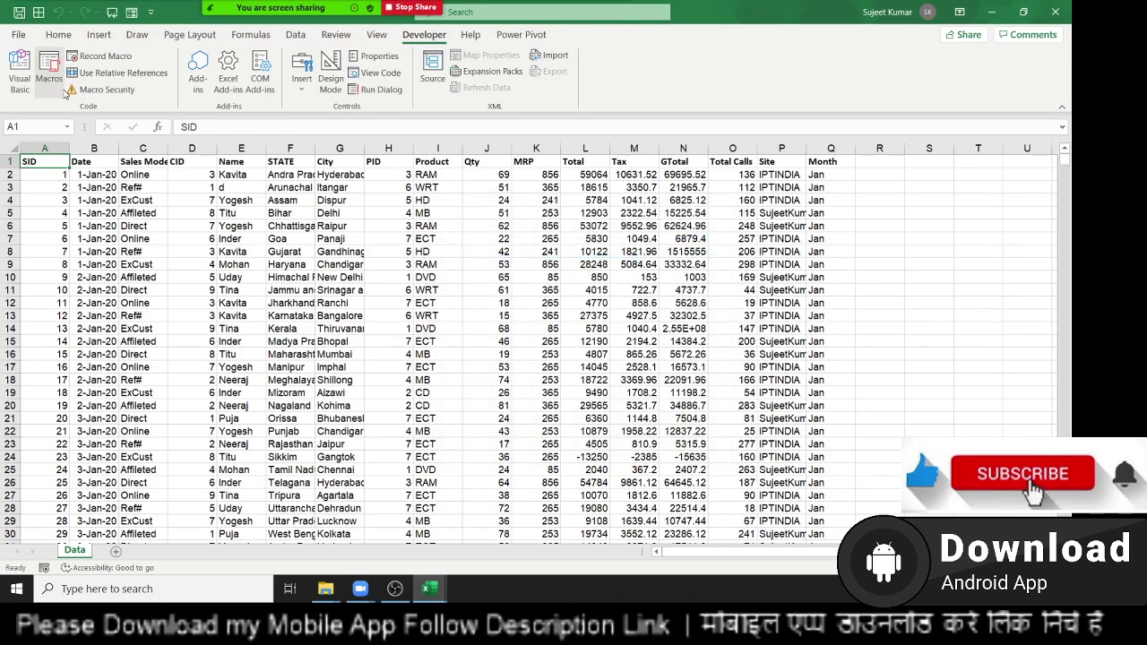
# Open the exported Titu workbook from Documents, confirm the Name column shows only Titu, then close it
pyautogui.hotkey('alt', 'Tab')
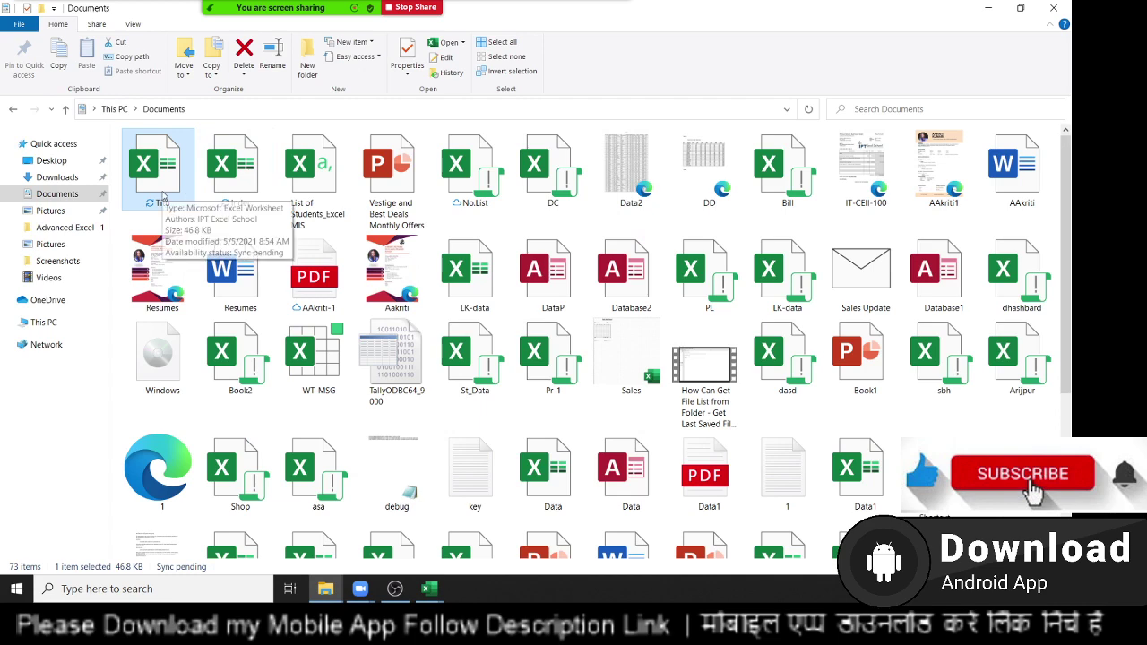
pyautogui.doubleClick(163, 196)
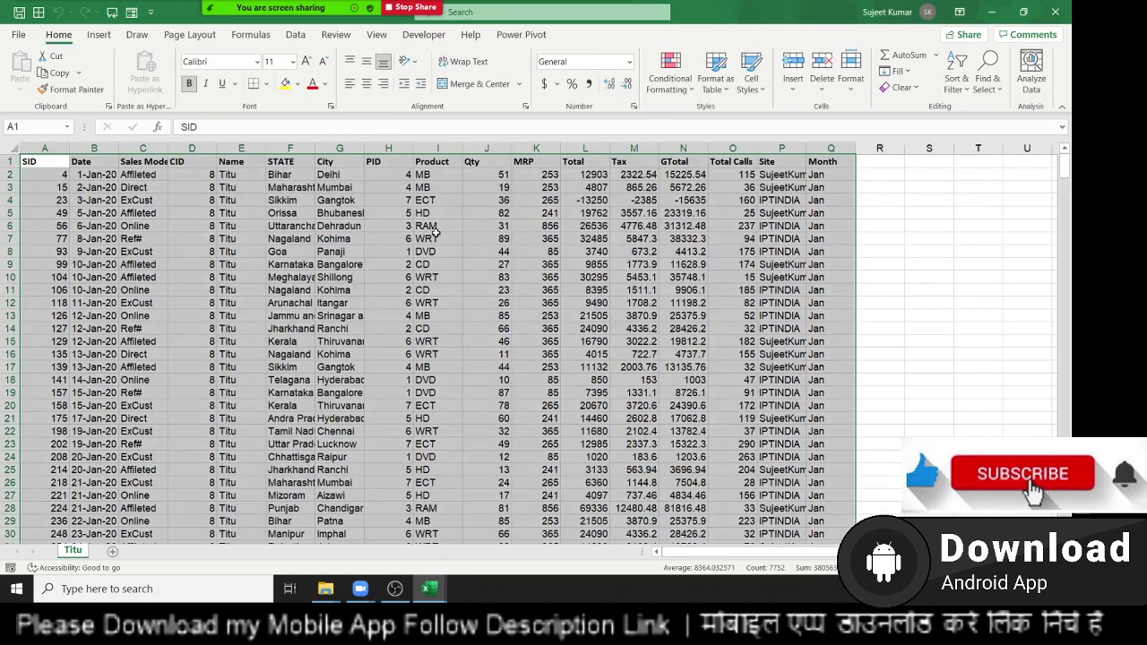
pyautogui.moveTo(240, 190); pyautogui.dragTo(242, 405)
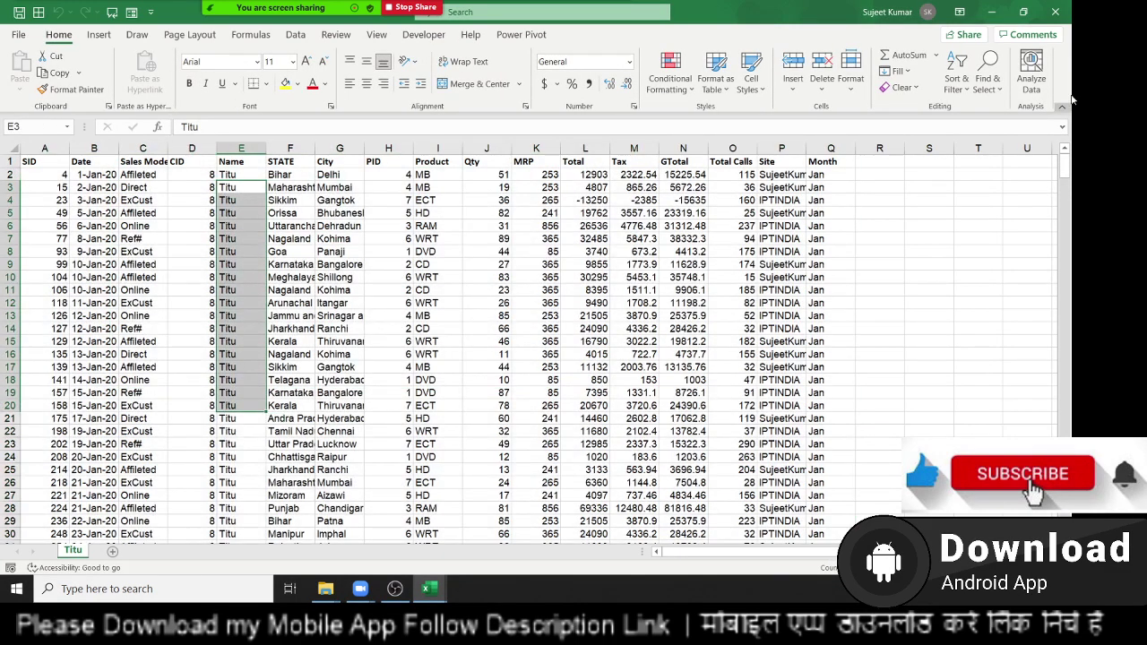
pyautogui.click(1063, 18)
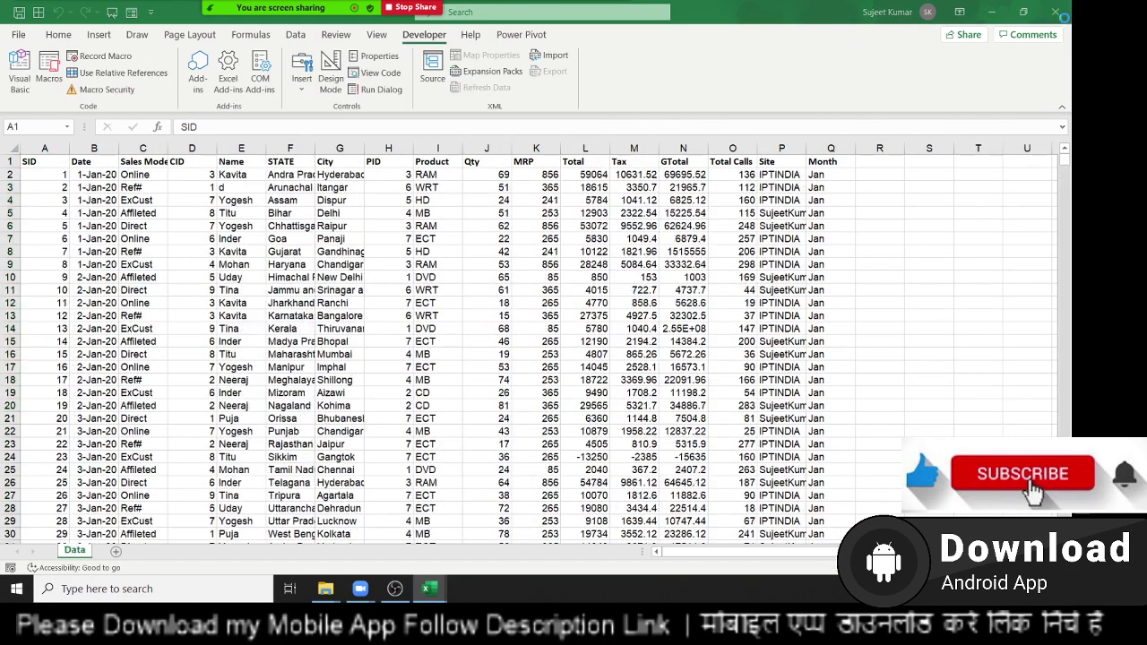
# Check truncated cells like Gandhinagar, then AutoFit all columns so names like Andhra Pradesh show fully
pyautogui.click(401, 290)
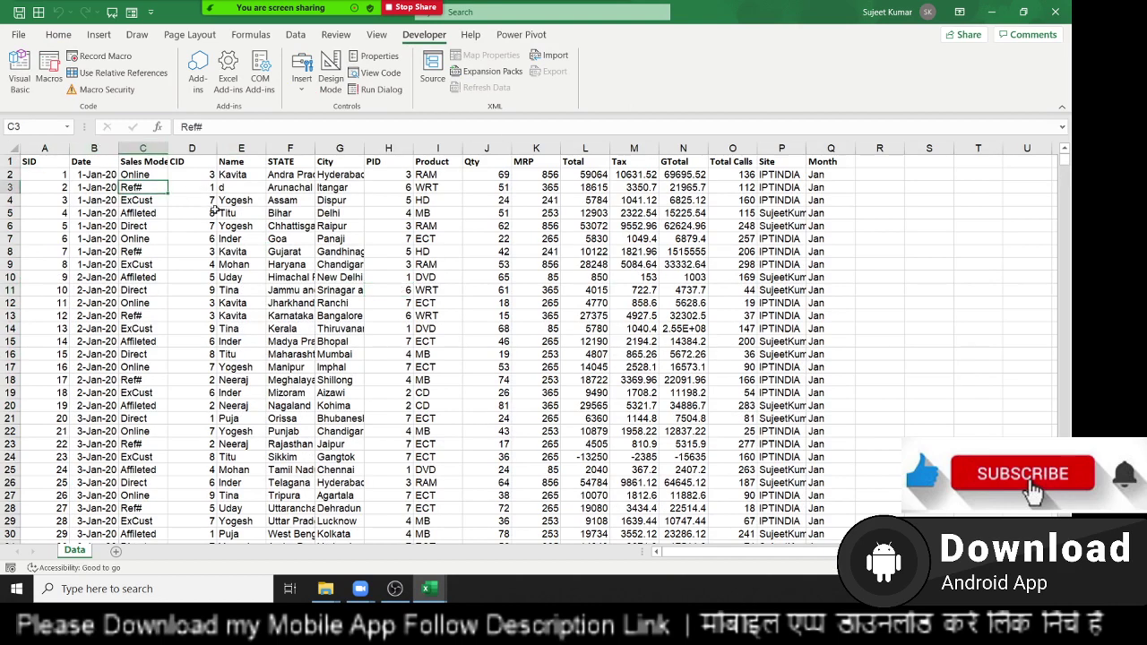
pyautogui.moveTo(192, 213); pyautogui.dragTo(238, 214)
pyautogui.click(343, 252)
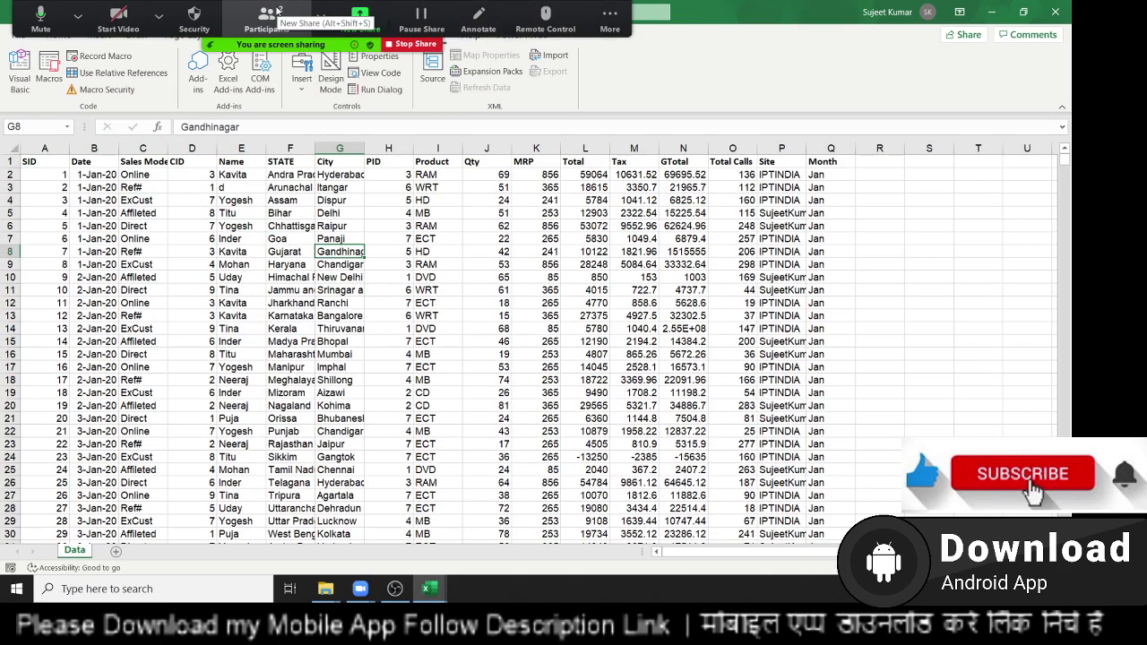
pyautogui.click(269, 16)
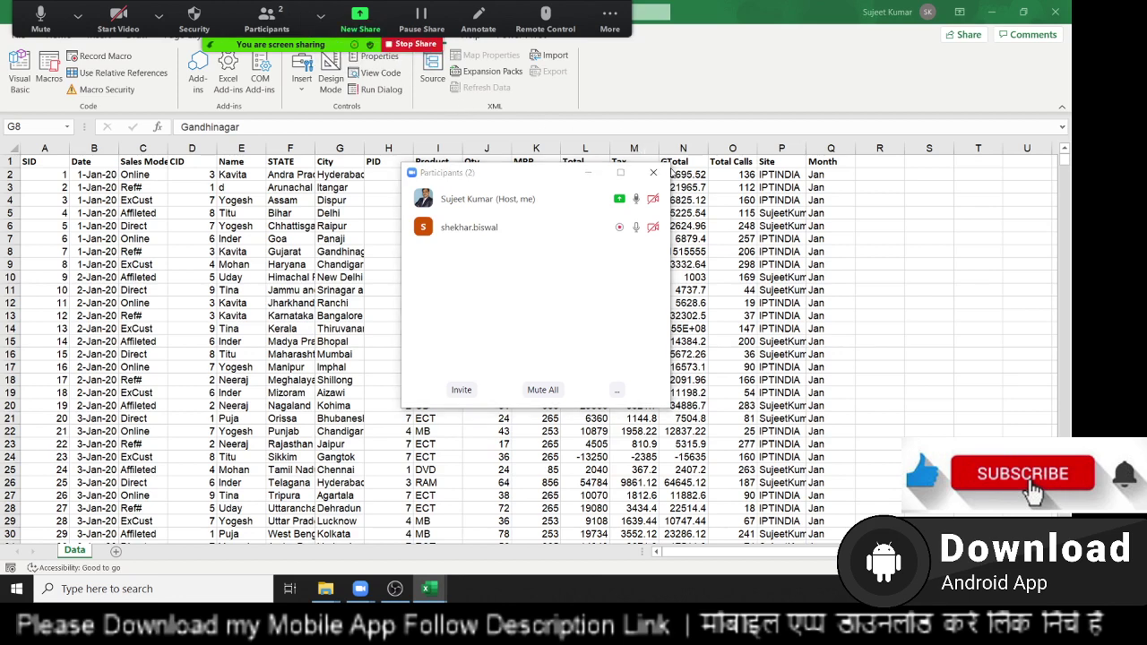
pyautogui.click(654, 172)
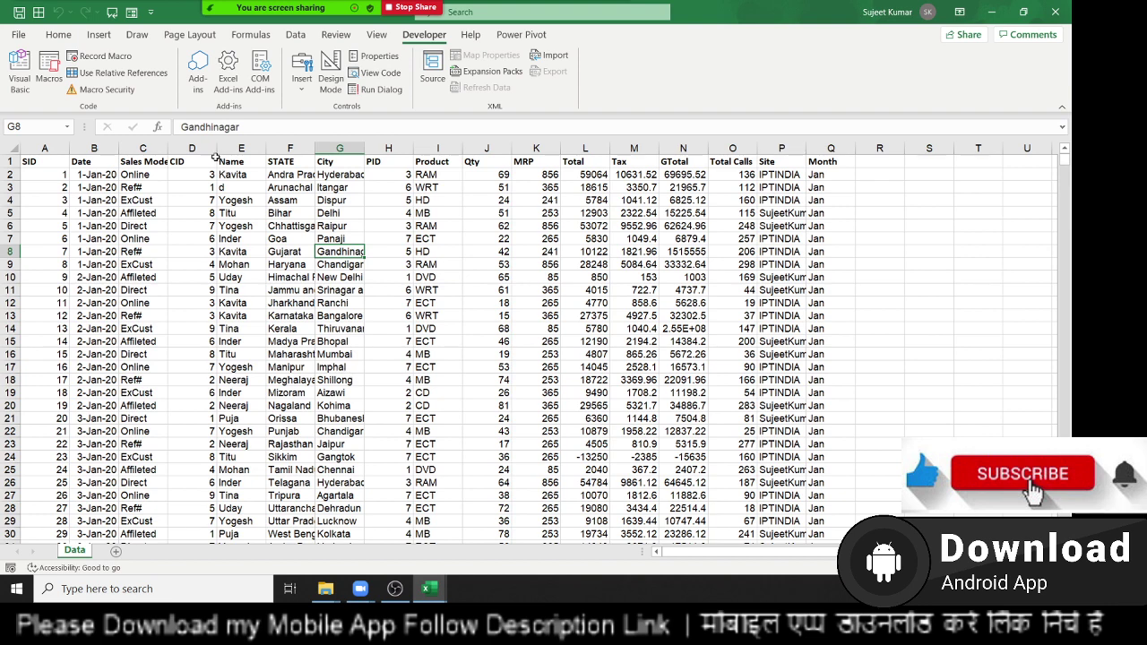
pyautogui.click(13, 148)
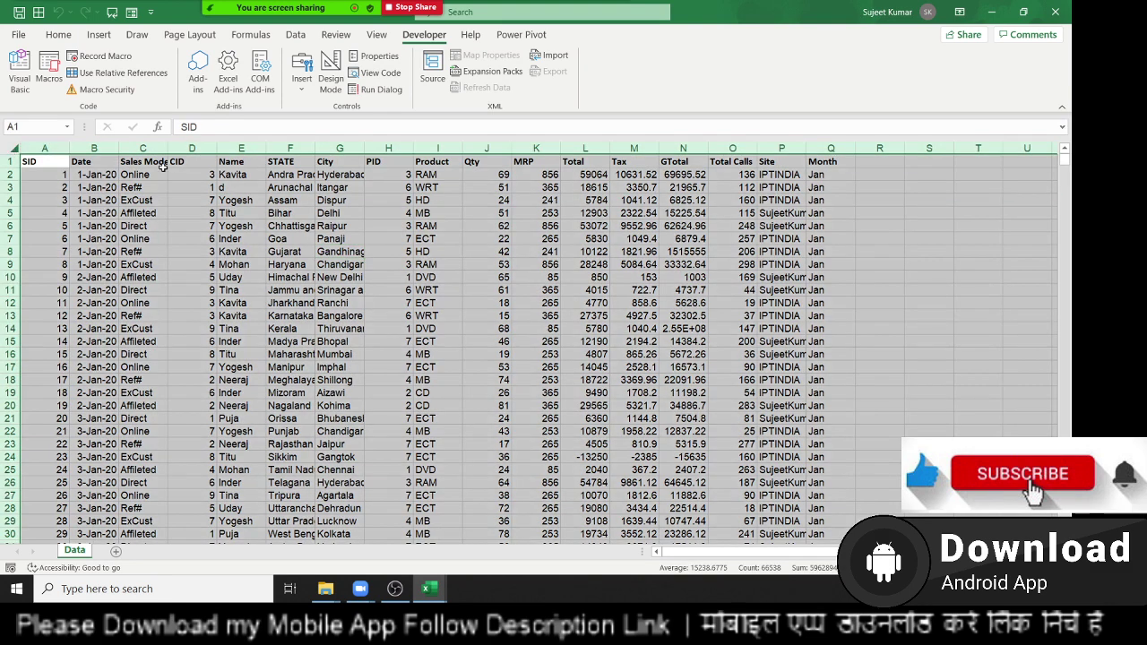
pyautogui.doubleClick(213, 148)
pyautogui.click(228, 264)
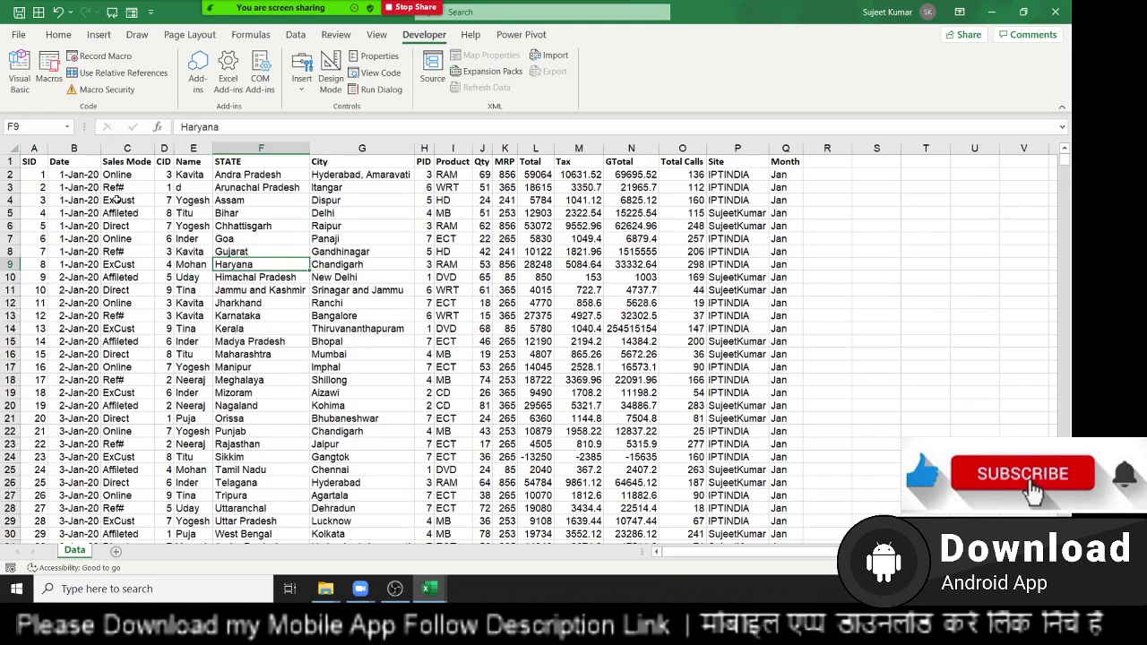
# Assign Ctrl+Shift+Q as Macro4's shortcut key and test it
pyautogui.click(56, 93)
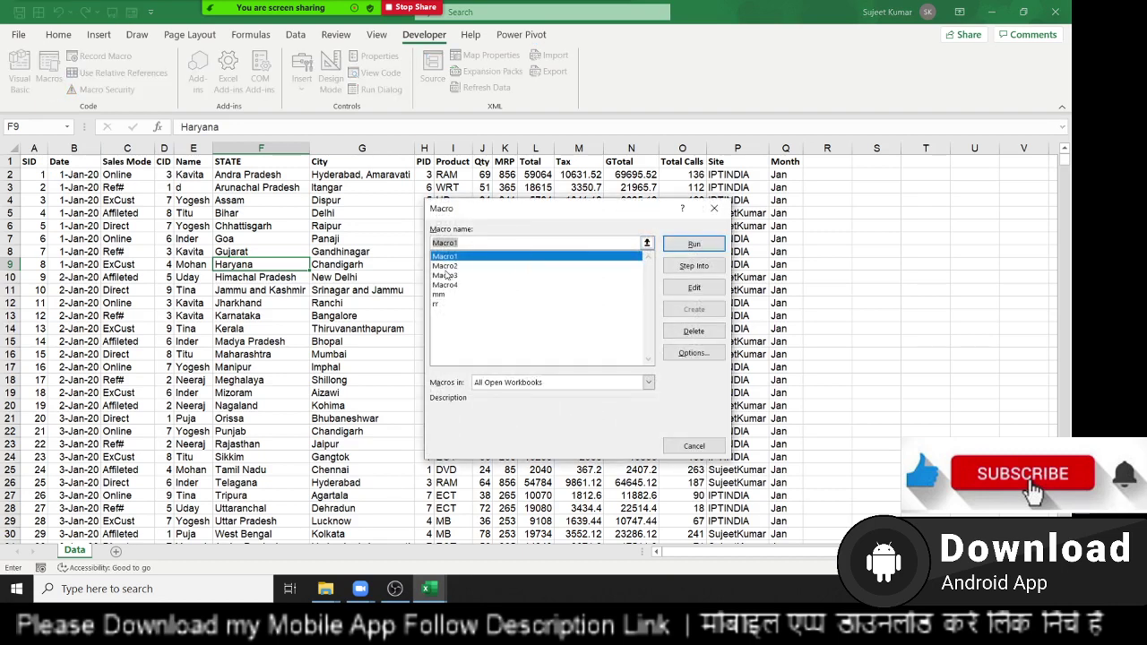
pyautogui.click(455, 286)
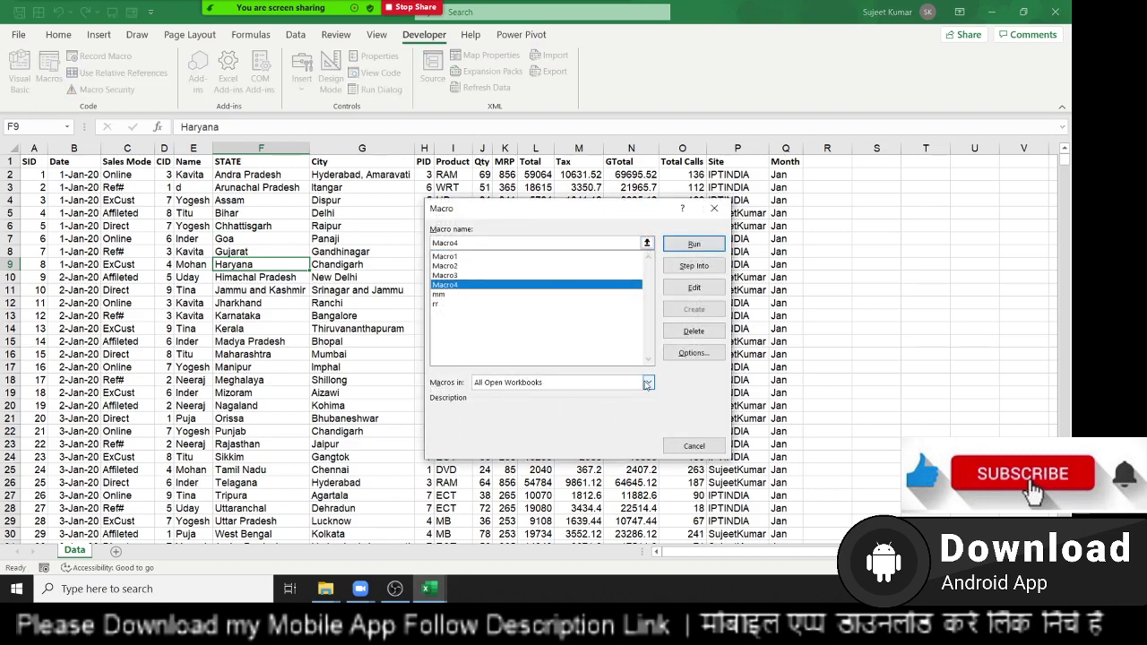
pyautogui.click(692, 353)
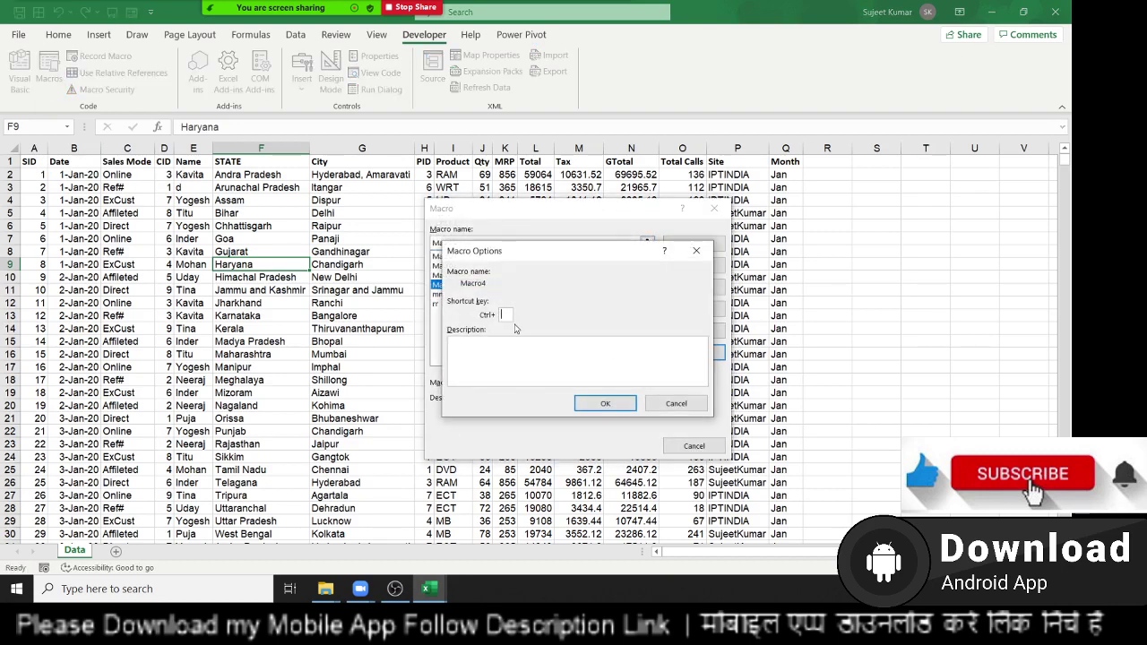
pyautogui.write('Q')
pyautogui.click(605, 404)
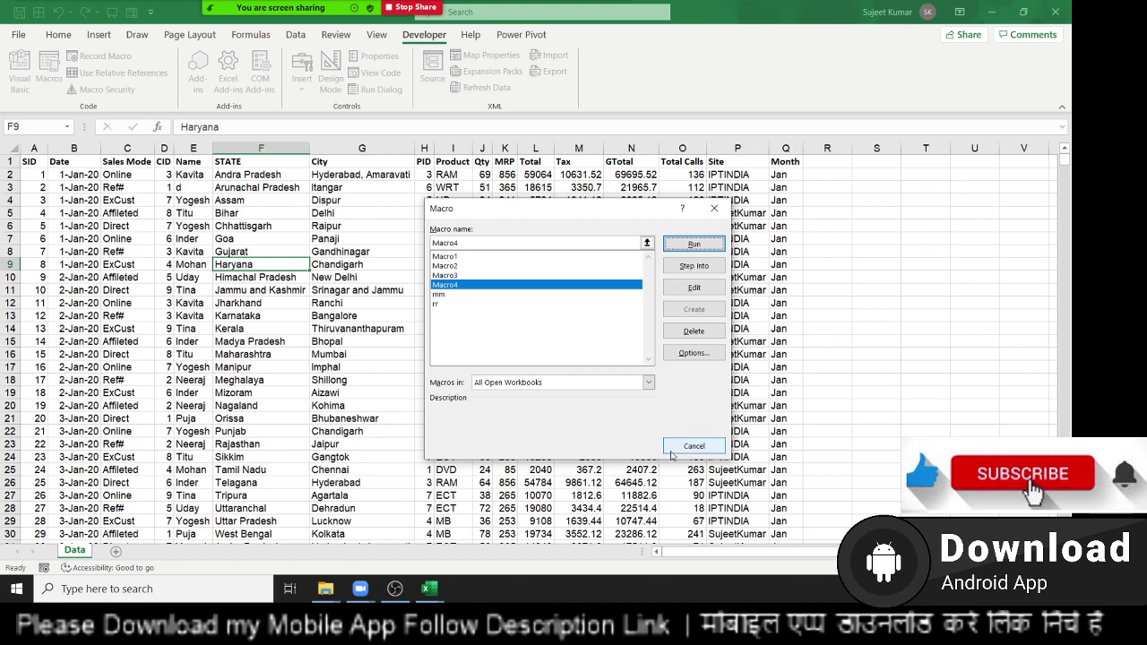
pyautogui.click(714, 212)
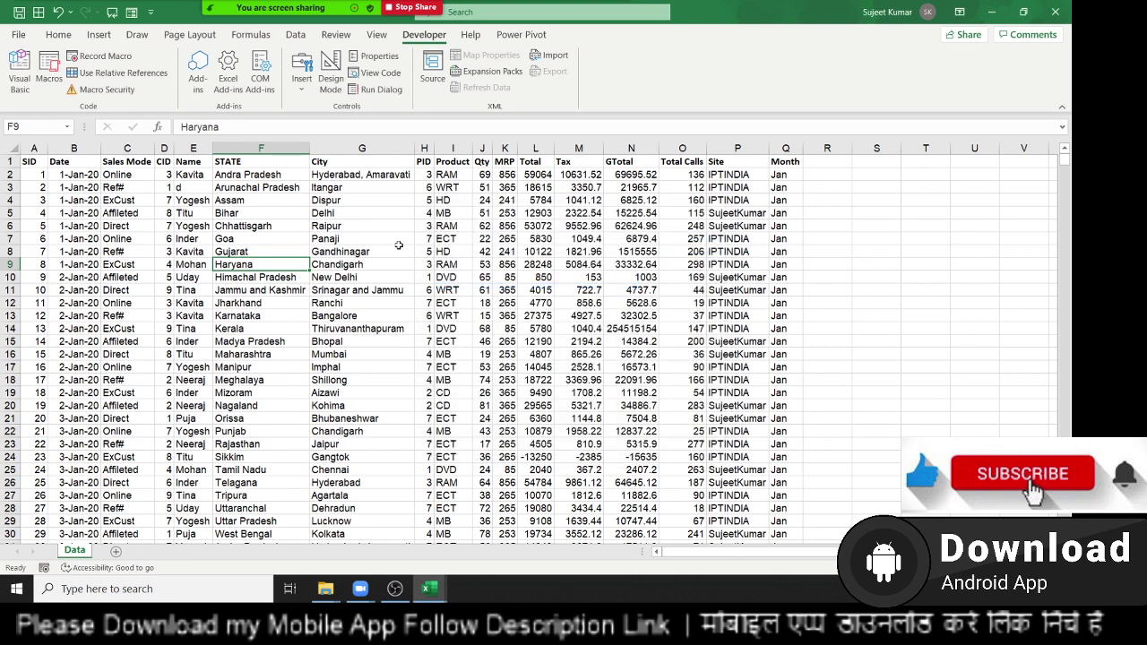
pyautogui.hotkey('ctrl', 'shift', 'q')
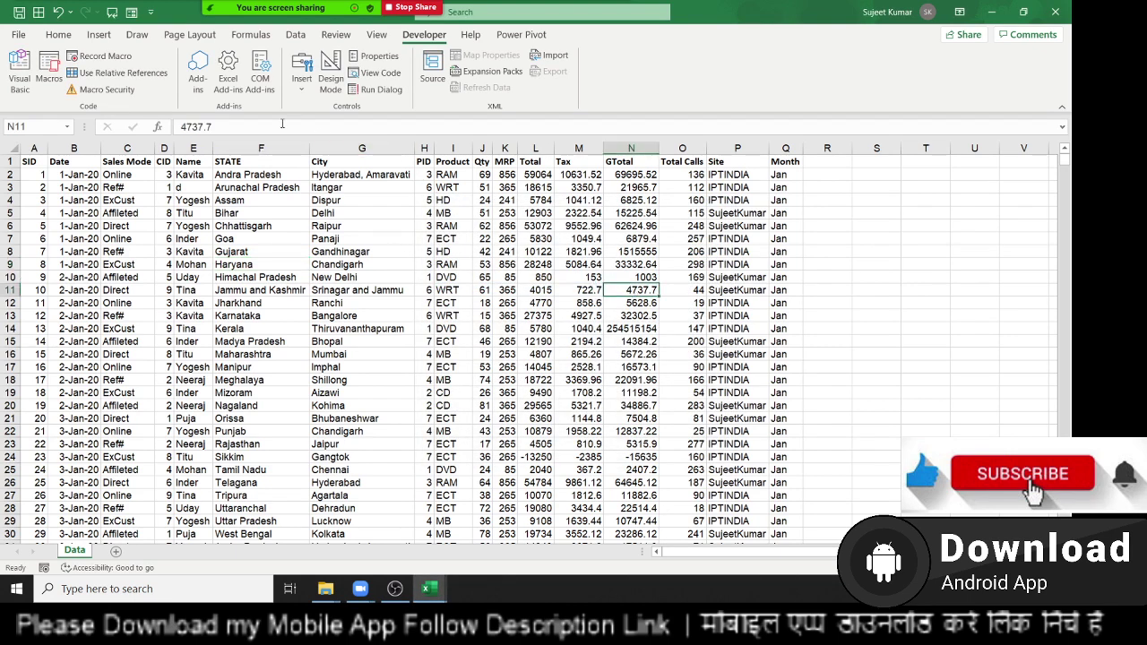
# Draw a form button in column R, assign Macro4 to it, and label it 'Get Data'
pyautogui.click(301, 74)
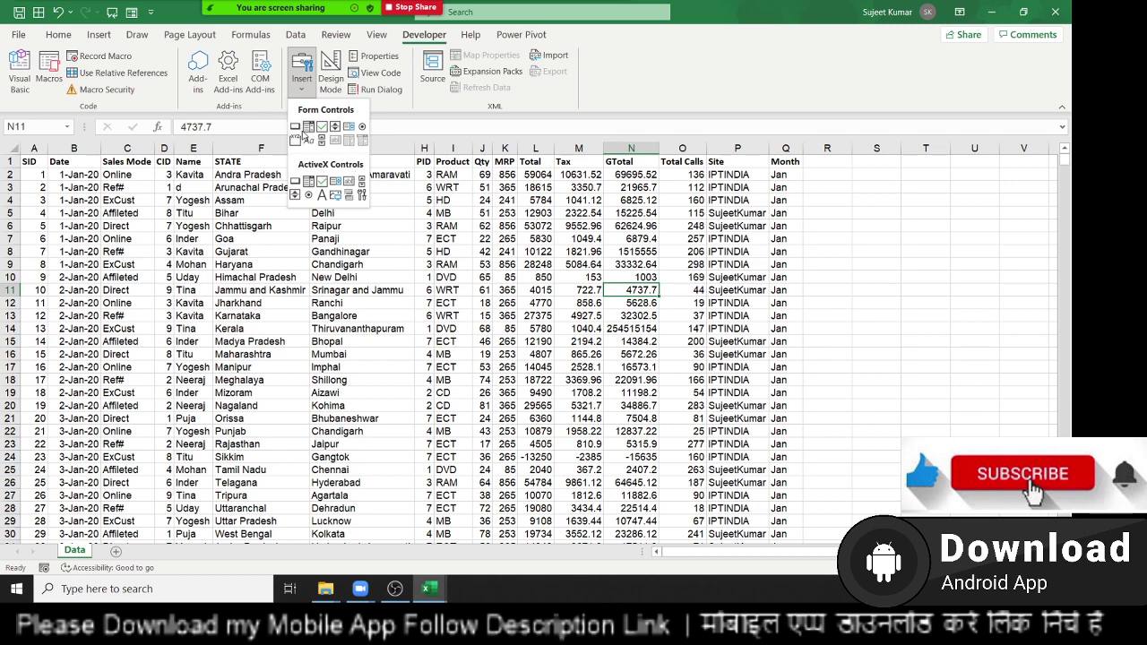
pyautogui.click(294, 128)
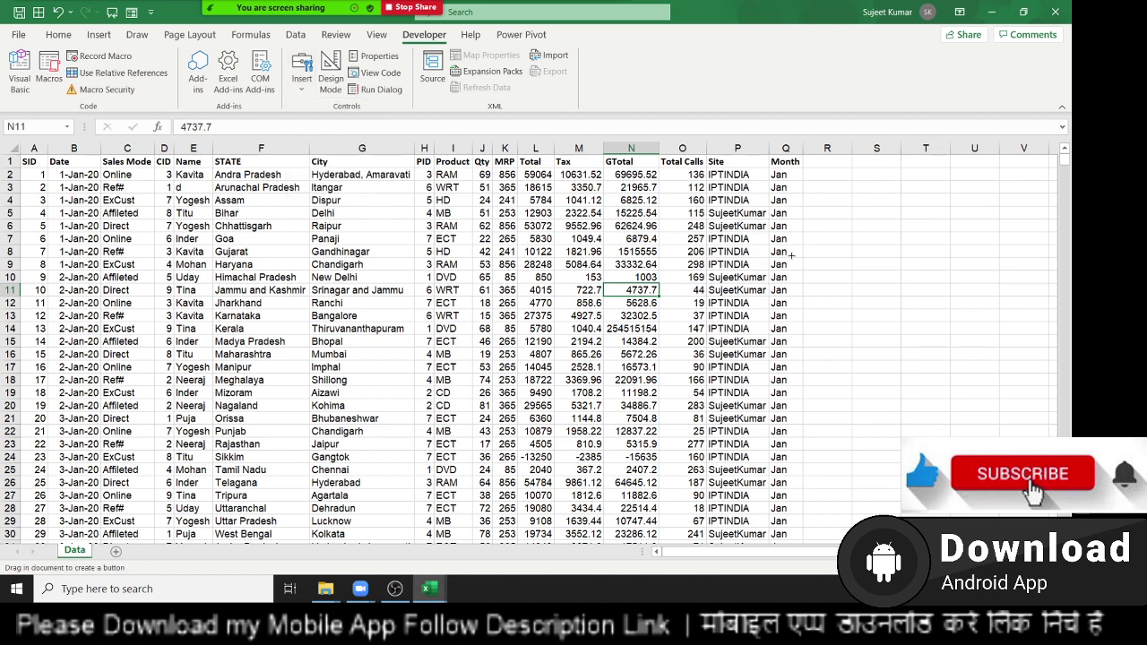
pyautogui.moveTo(846, 206); pyautogui.dragTo(911, 205)
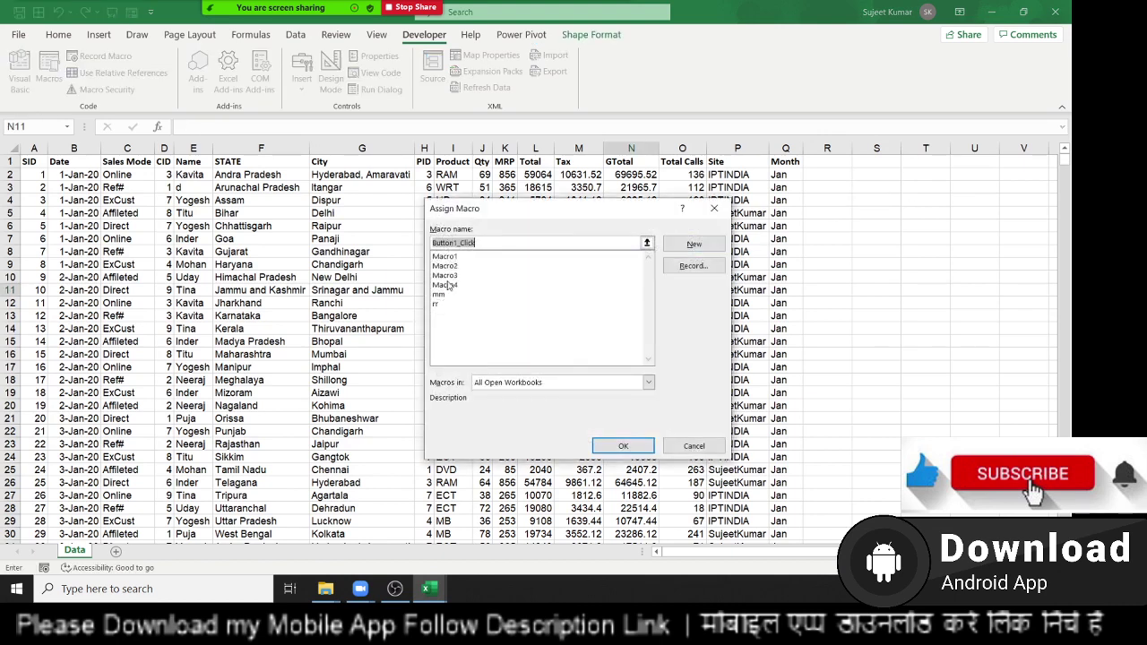
pyautogui.click(448, 285)
pyautogui.click(621, 447)
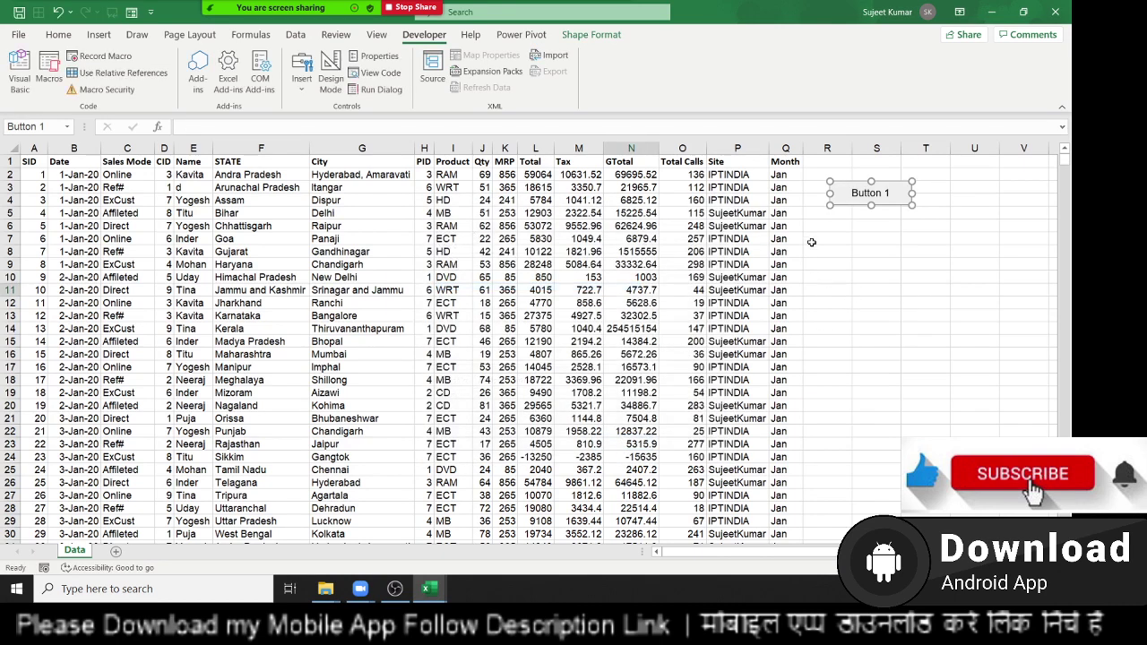
pyautogui.click(855, 194)
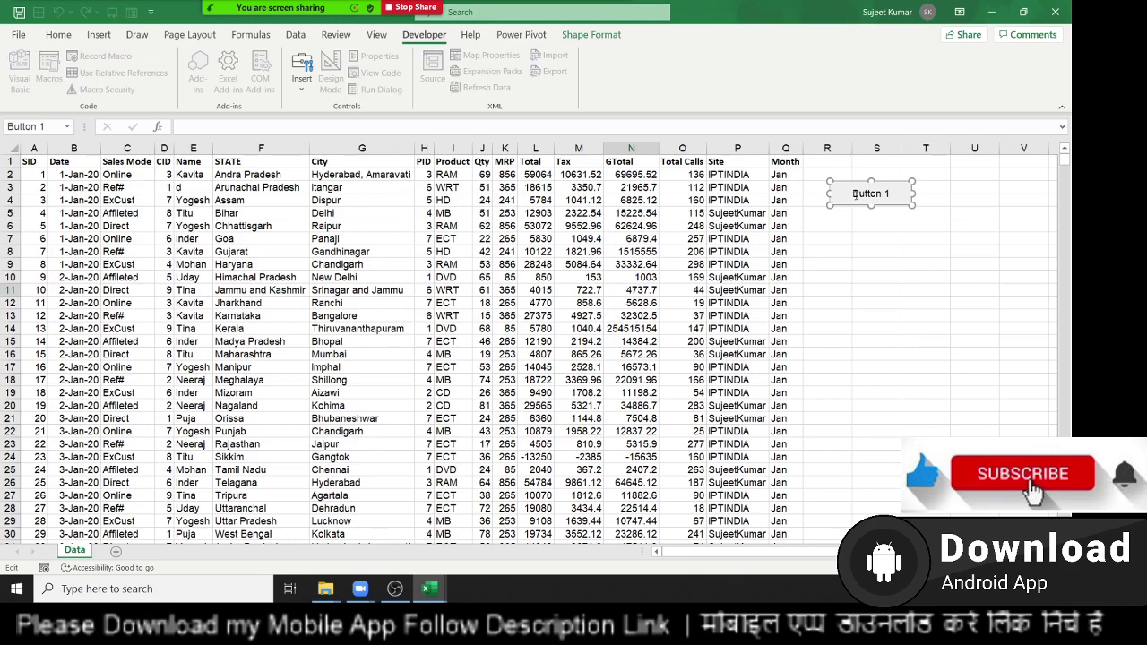
pyautogui.press('Delete')
pyautogui.press('Delete')
pyautogui.press('Delete')
pyautogui.press('Delete')
pyautogui.write('Get Dat')
pyautogui.write('a')
pyautogui.click(899, 243)
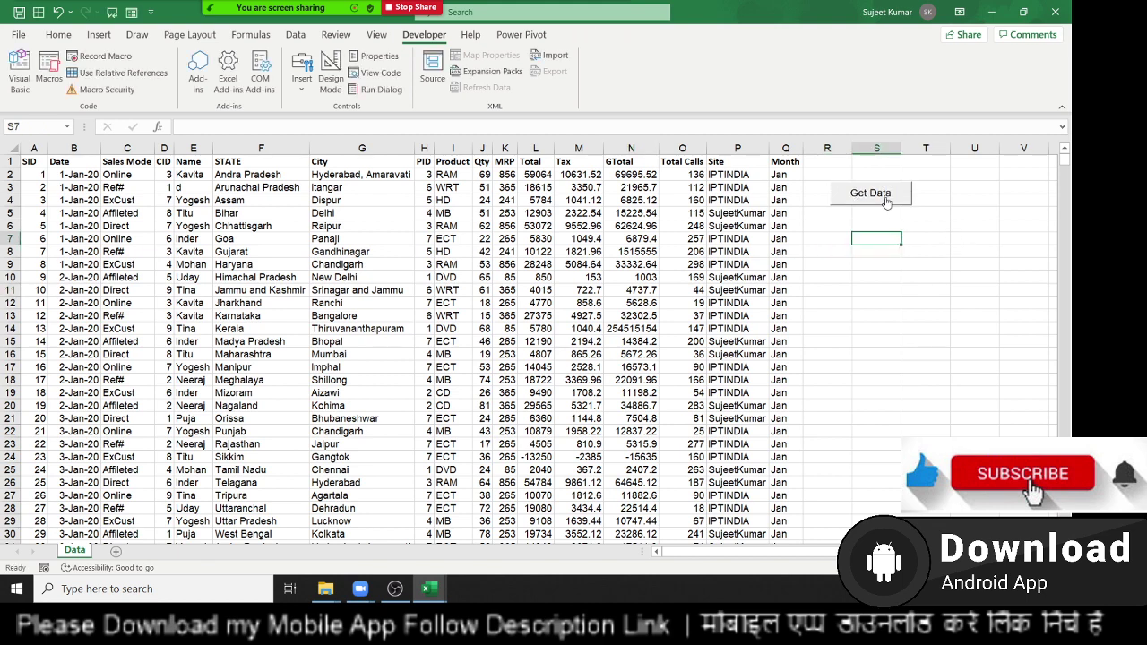
# Draw a rounded rectangle shape near cell S7
pyautogui.click(99, 34)
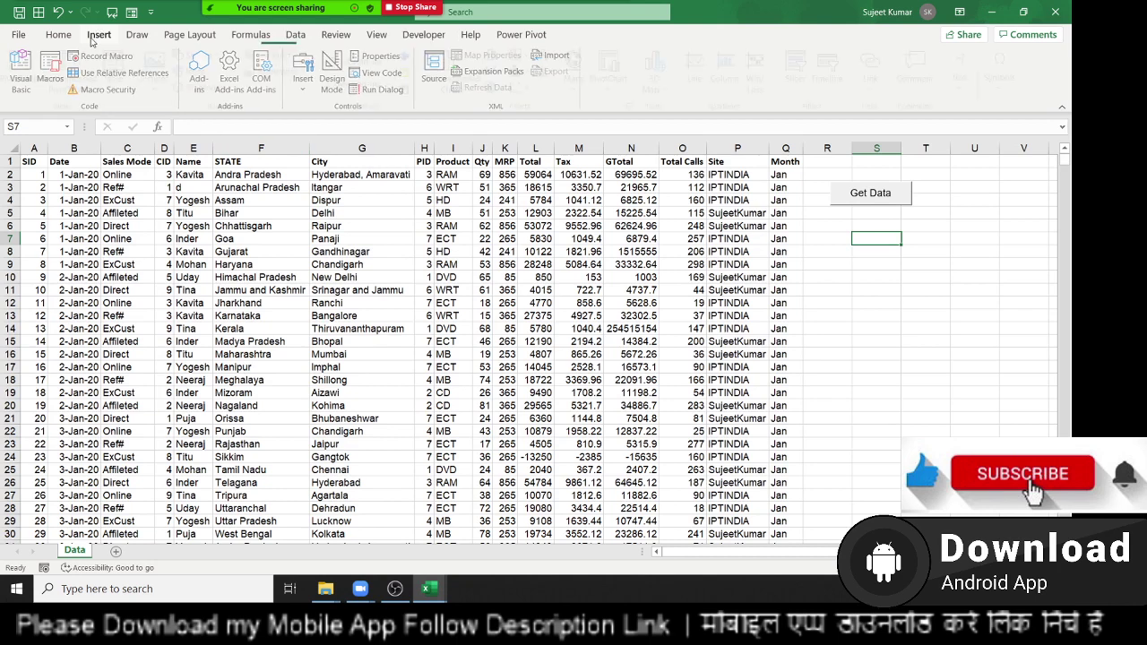
pyautogui.click(160, 88)
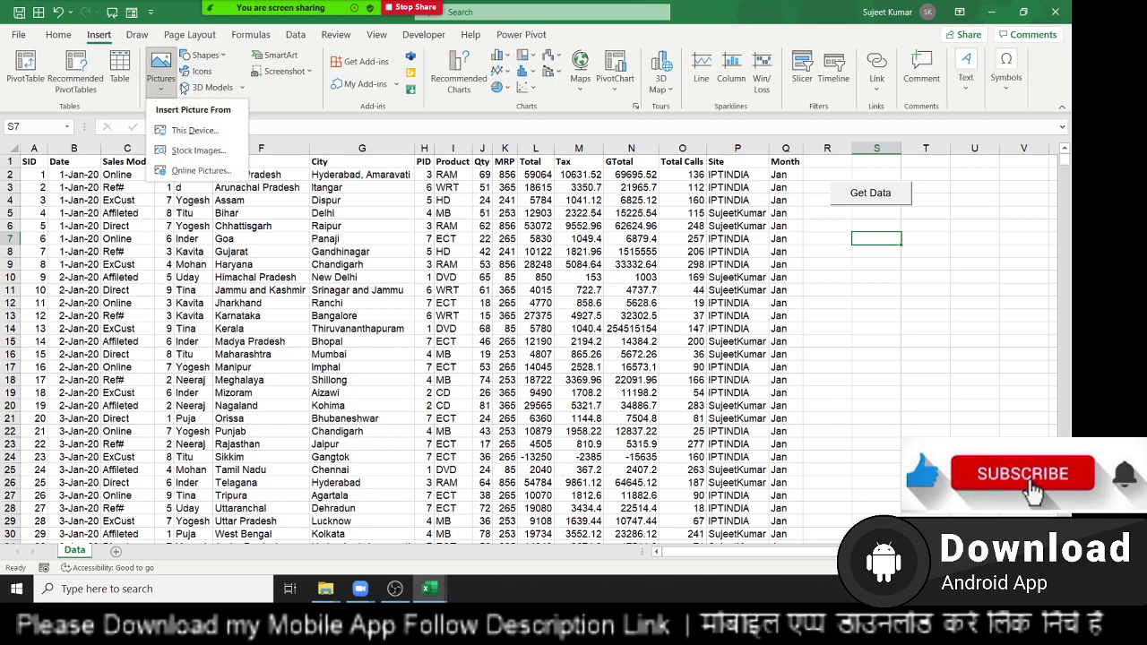
pyautogui.click(205, 56)
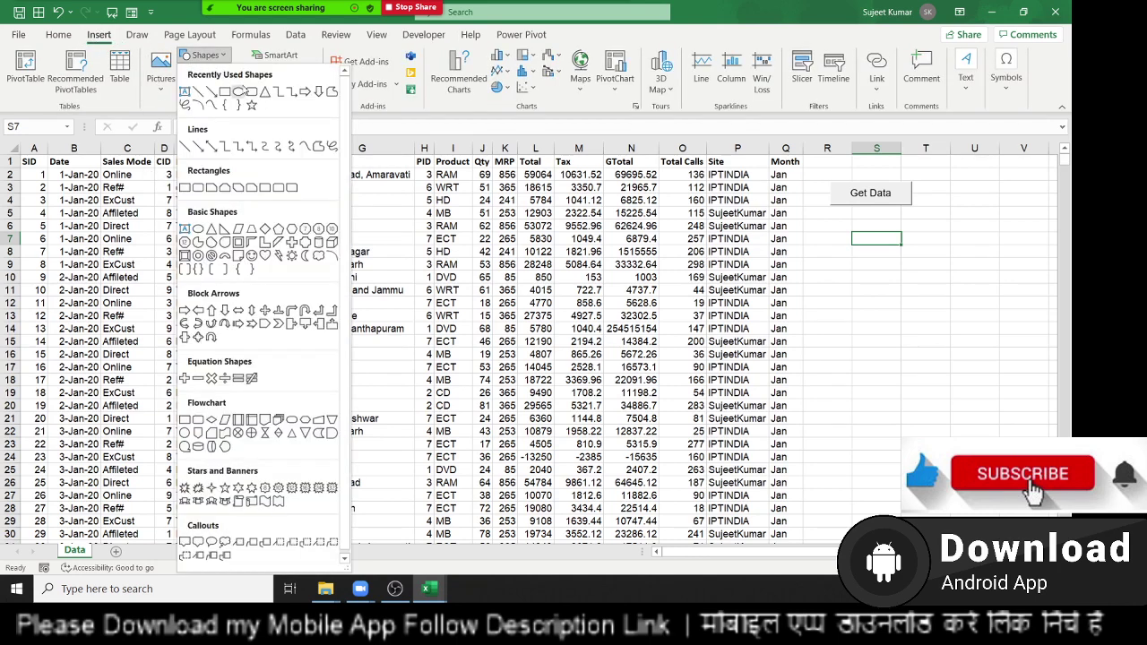
pyautogui.click(252, 93)
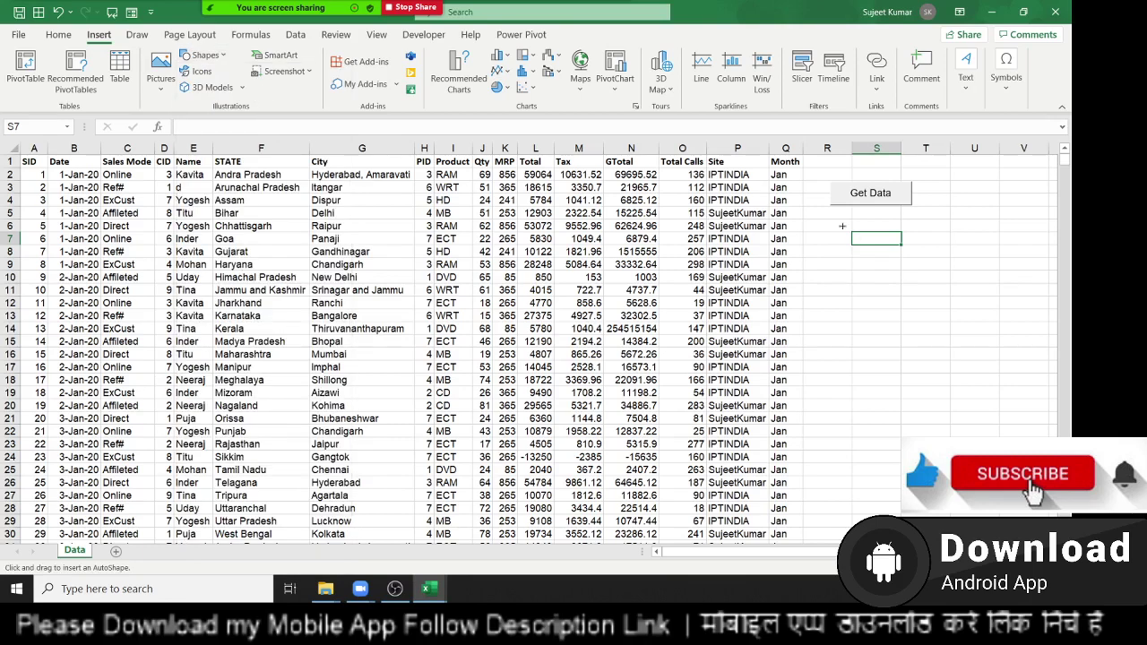
pyautogui.moveTo(841, 226)
pyautogui.mouseDown()
pyautogui.moveTo(905, 265)
pyautogui.moveTo(963, 258)
pyautogui.mouseUp()
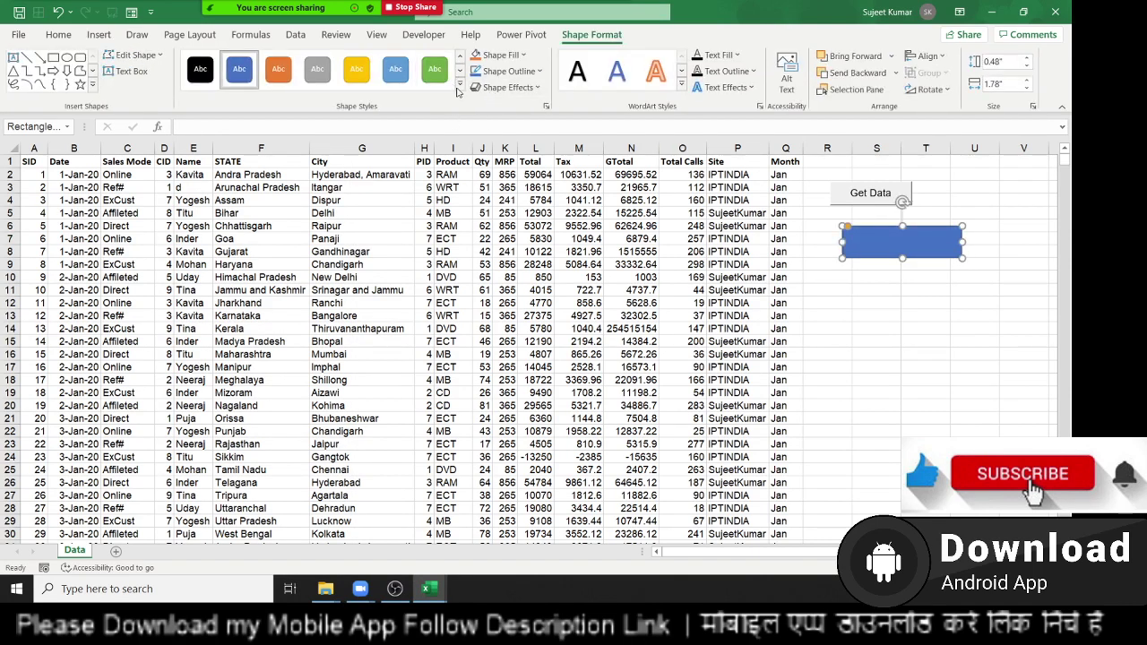
# Give the shape a black style with the text 'Get Data' centred horizontally and vertically
pyautogui.click(460, 87)
pyautogui.click(197, 303)
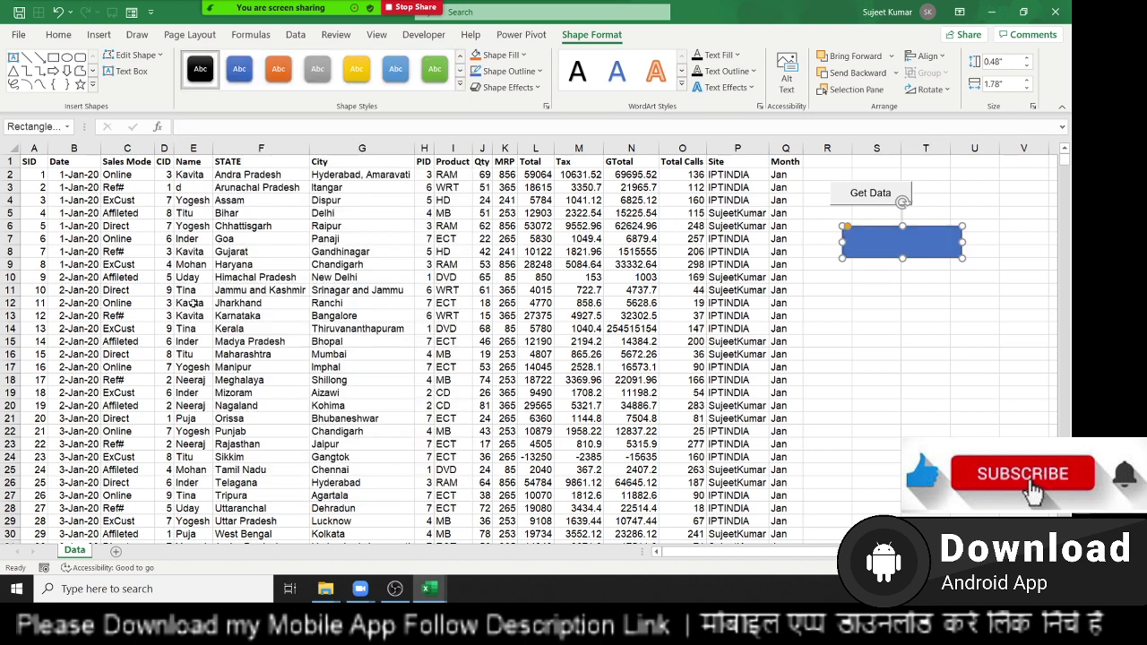
pyautogui.write('Ge')
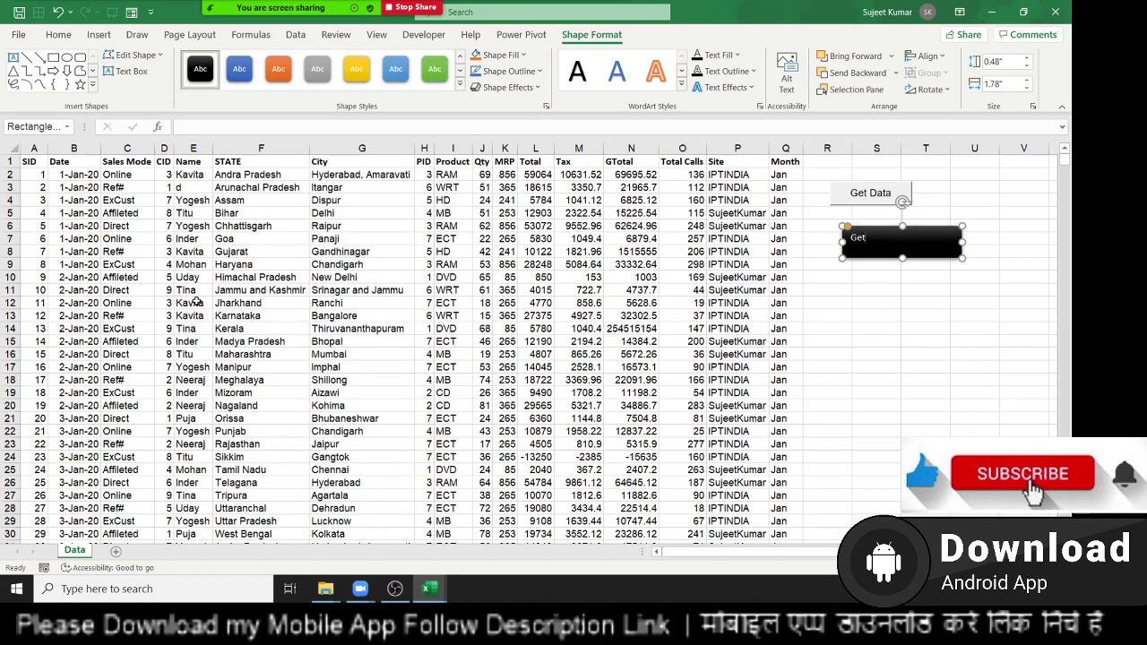
pyautogui.write('t Data')
pyautogui.click(58, 34)
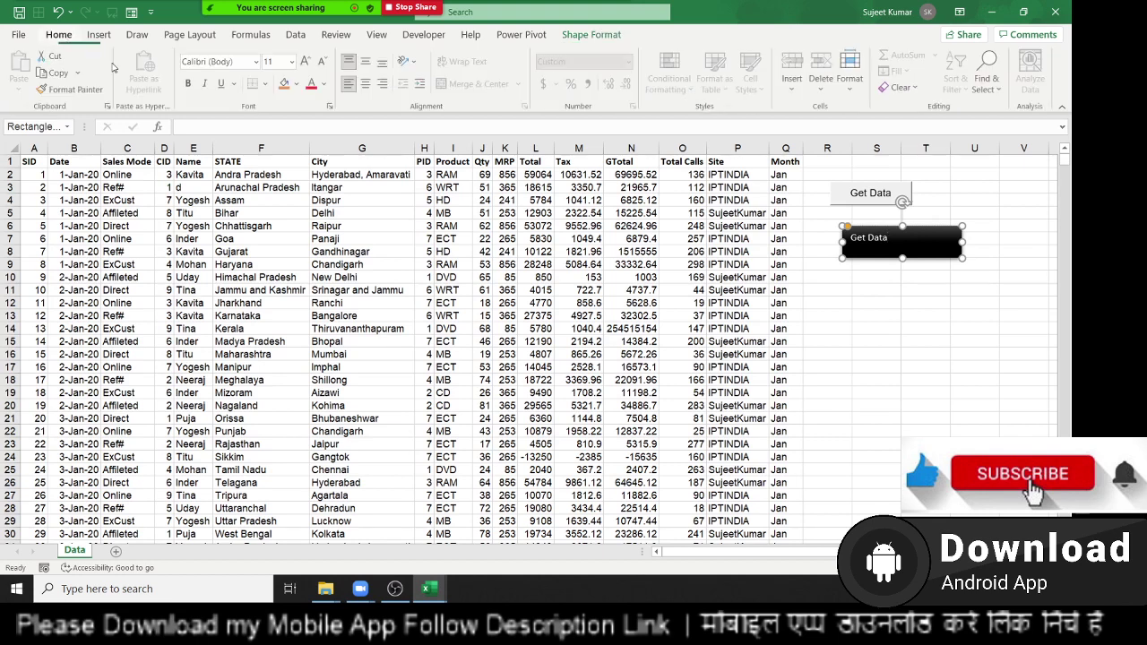
pyautogui.click(367, 83)
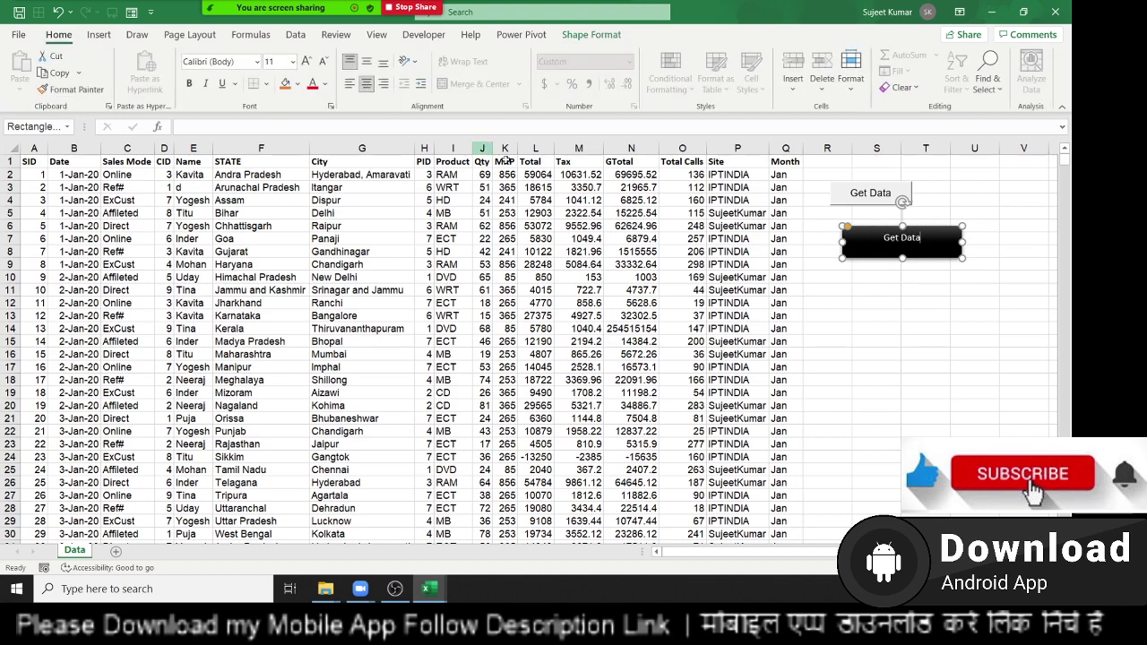
pyautogui.click(366, 61)
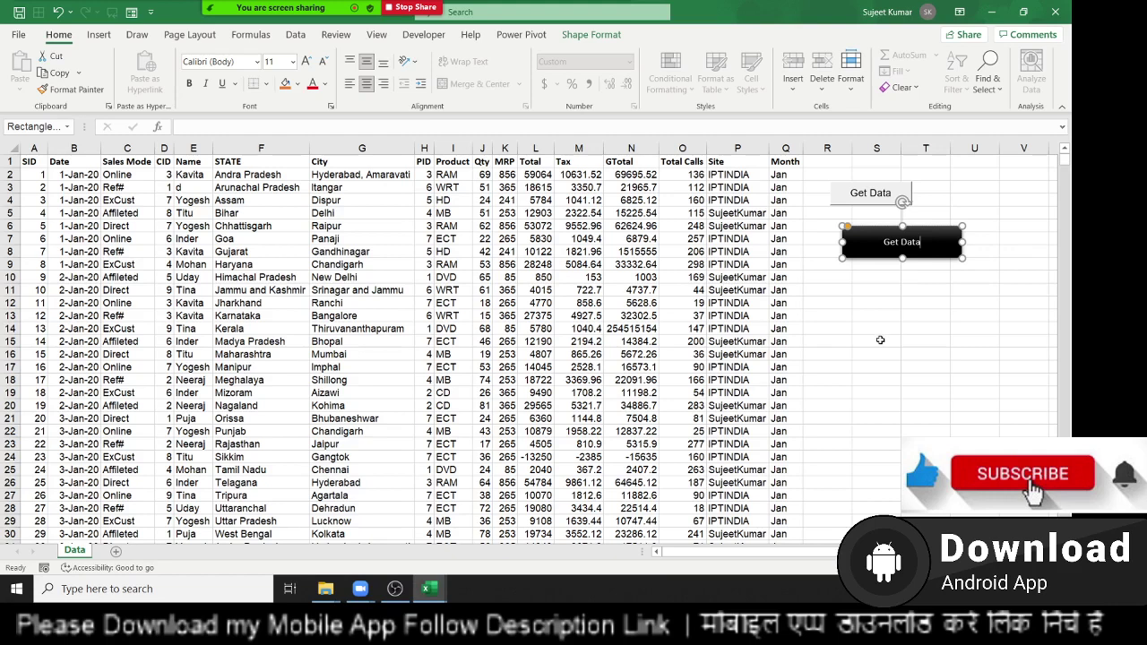
# Assign Macro4 to the Get Data shape
pyautogui.rightClick(885, 255)
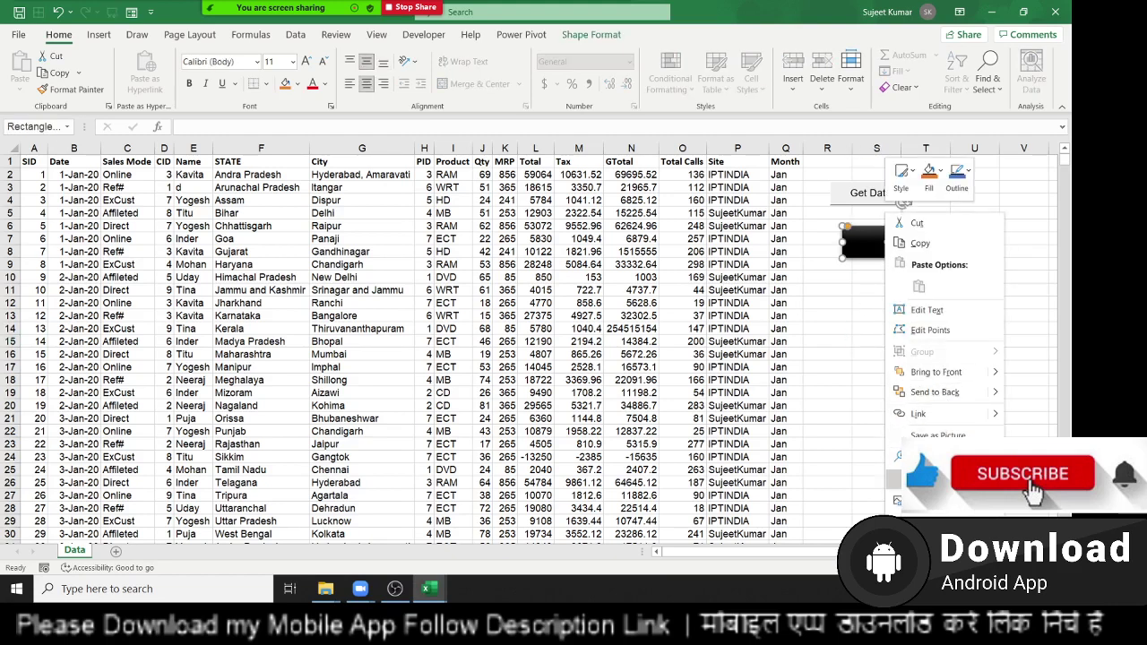
pyautogui.click(932, 477)
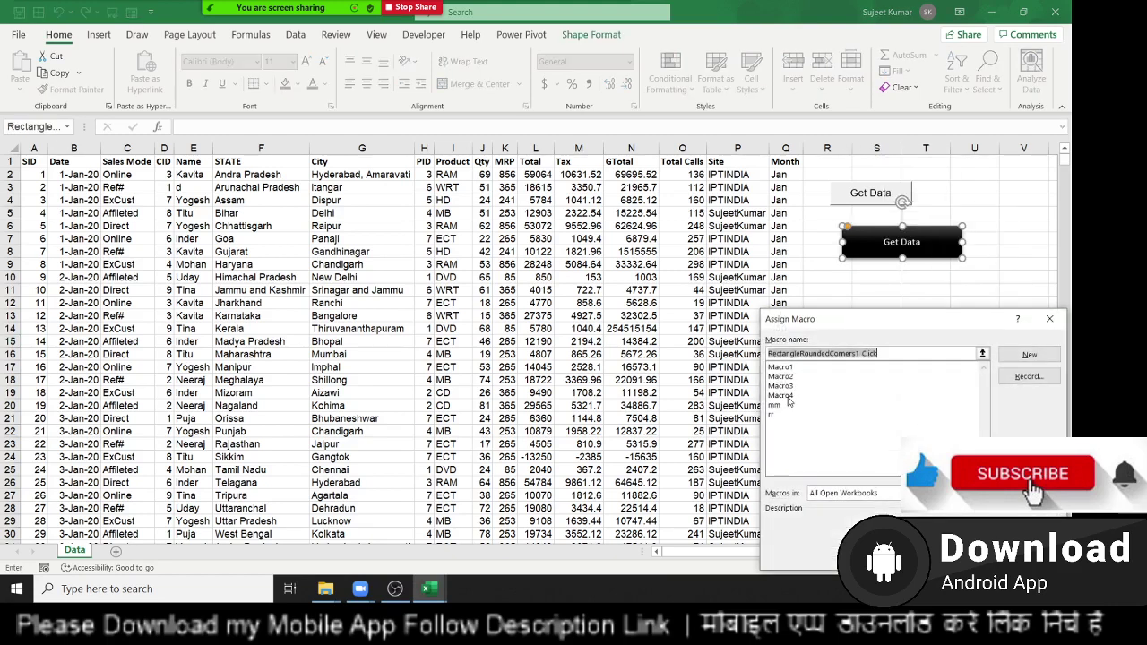
pyautogui.click(781, 395)
pyautogui.click(968, 548)
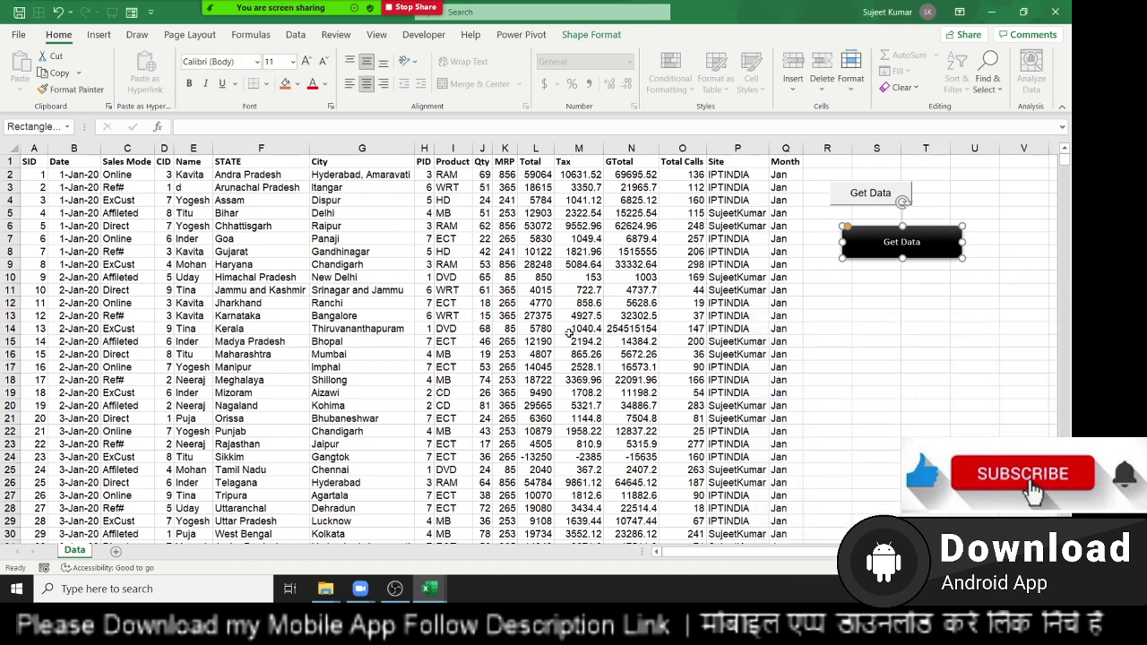
pyautogui.click(538, 262)
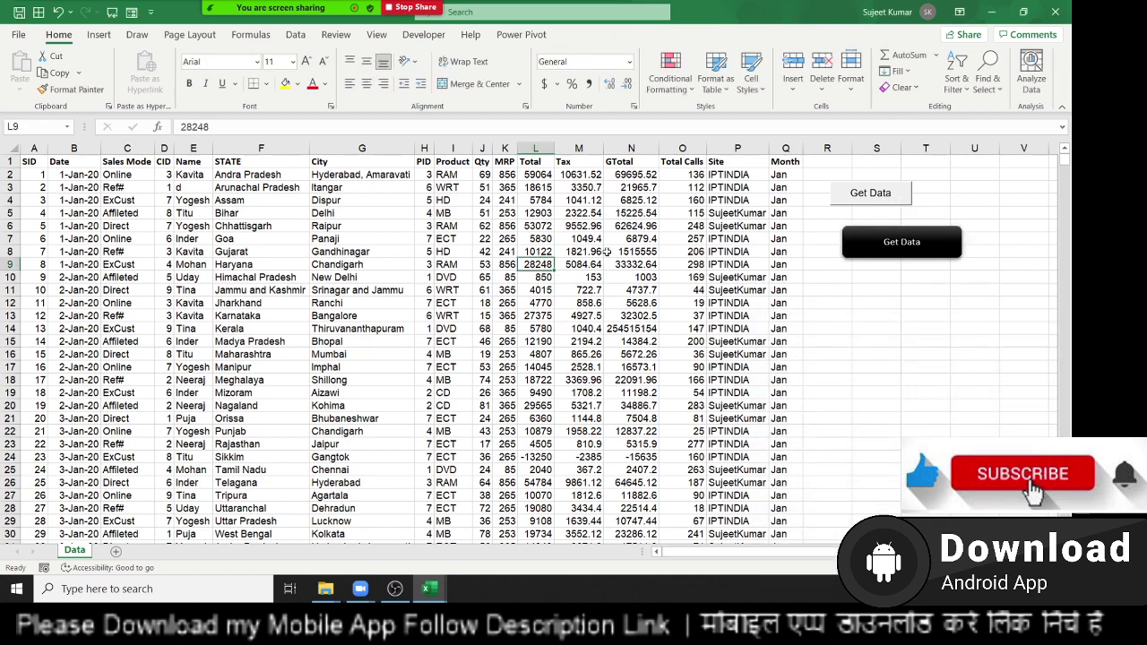
# Run the black Get Data button and enter 'Tina' to export her rows
pyautogui.click(868, 251)
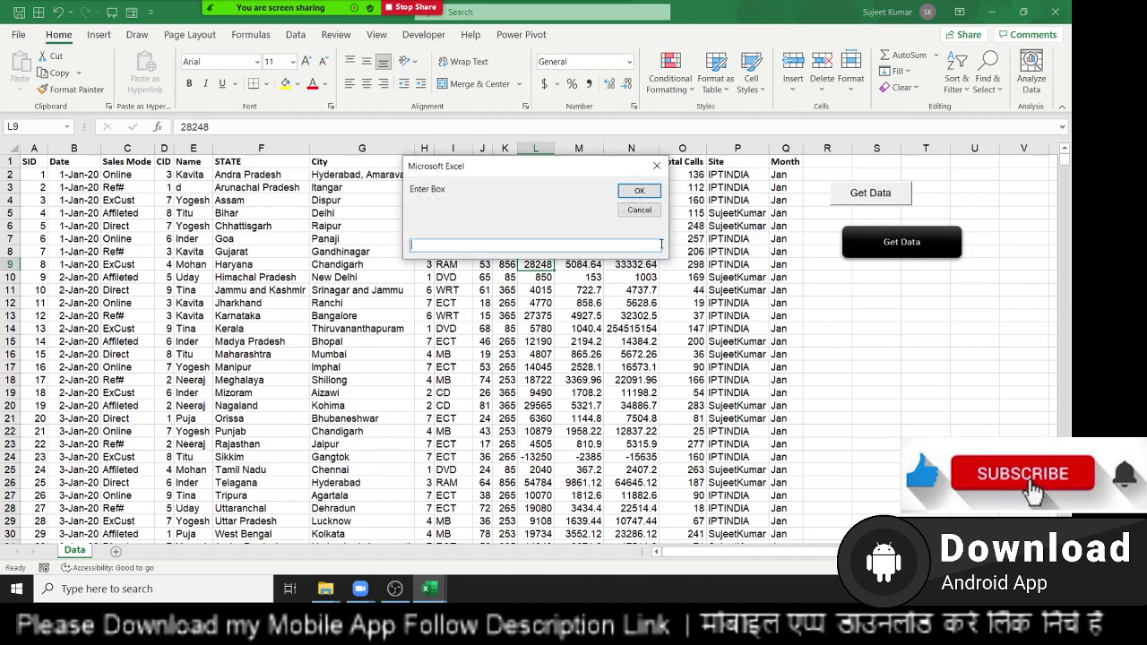
pyautogui.moveTo(511, 171)
pyautogui.mouseDown()
pyautogui.moveTo(319, 204)
pyautogui.moveTo(359, 244)
pyautogui.mouseUp()
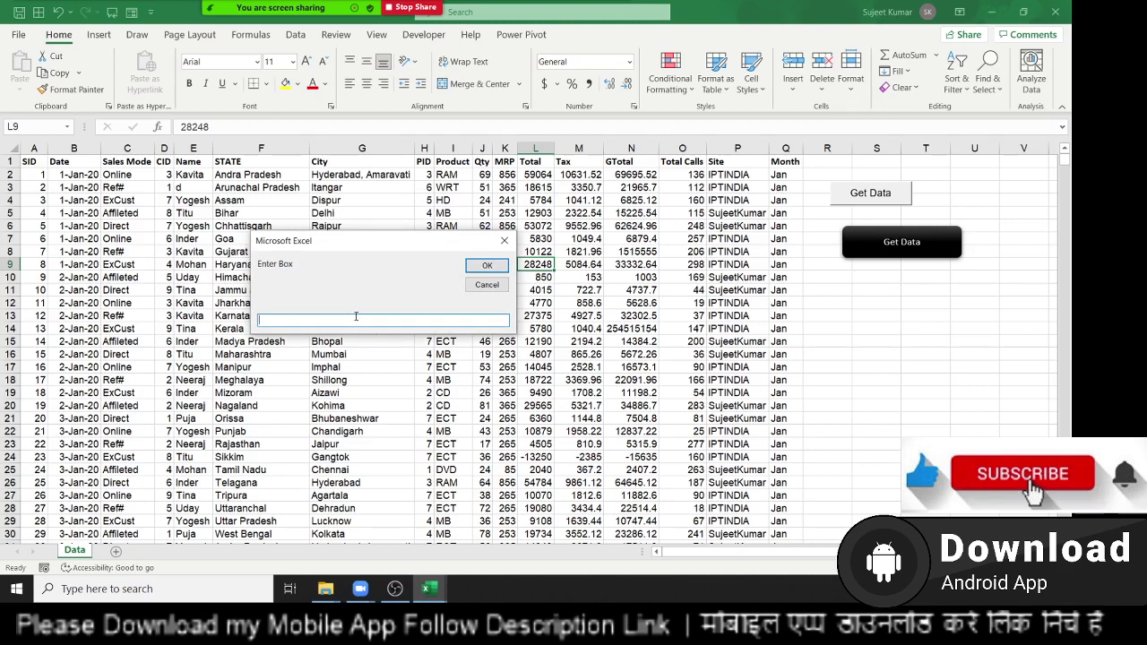
pyautogui.write('Ti')
pyautogui.write('na')
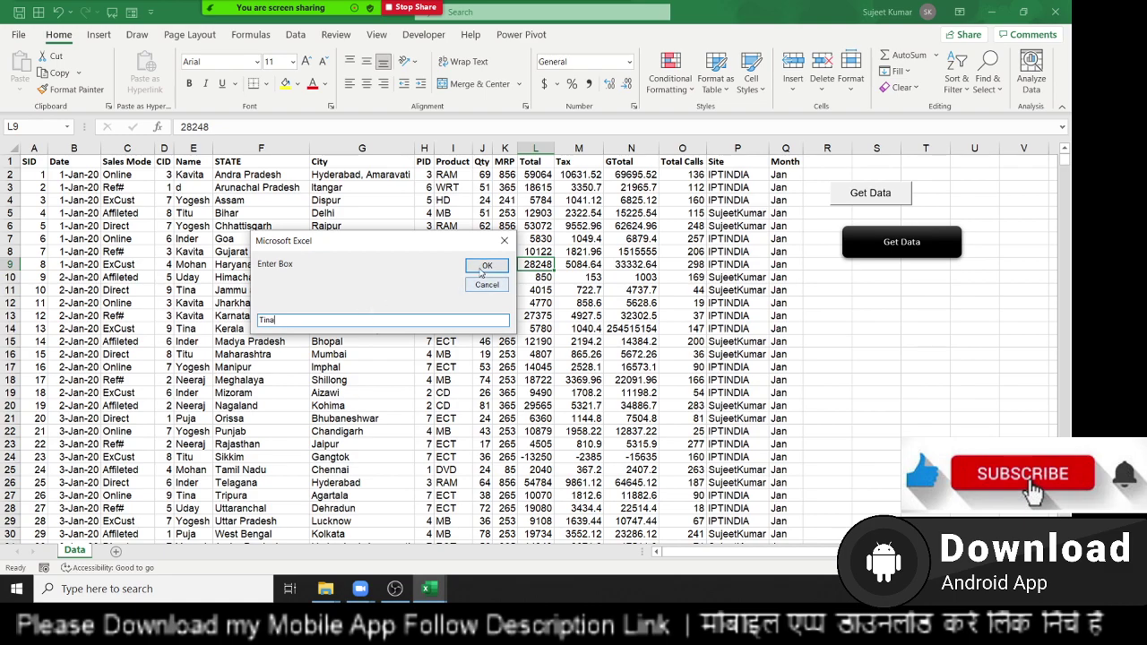
pyautogui.click(484, 269)
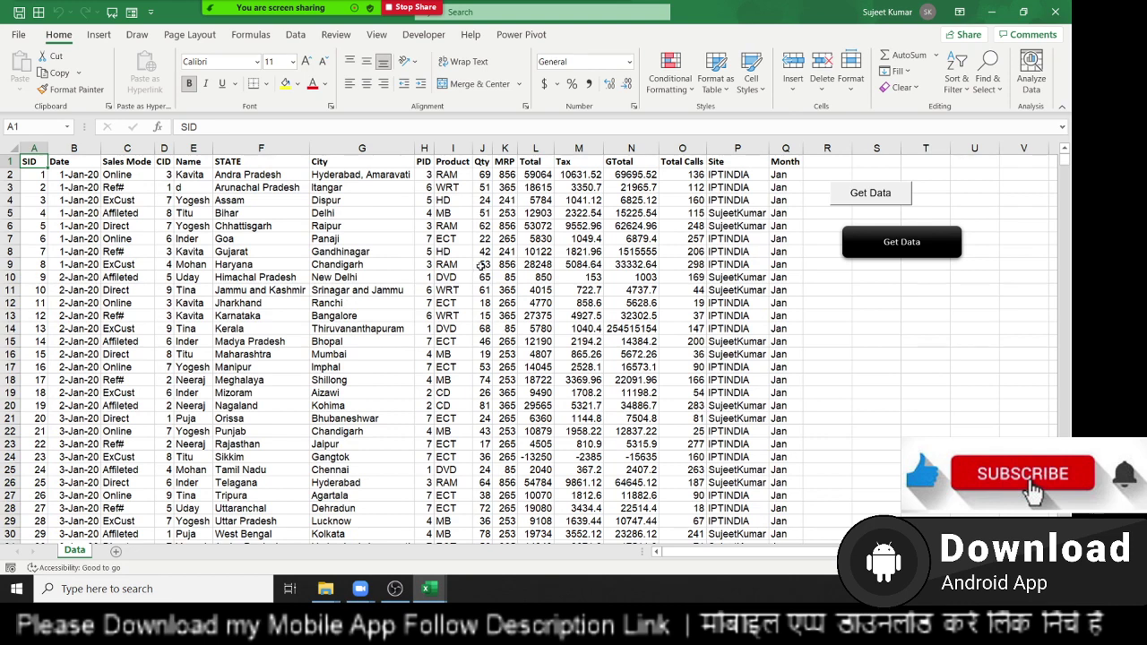
pyautogui.moveTo(325, 588)
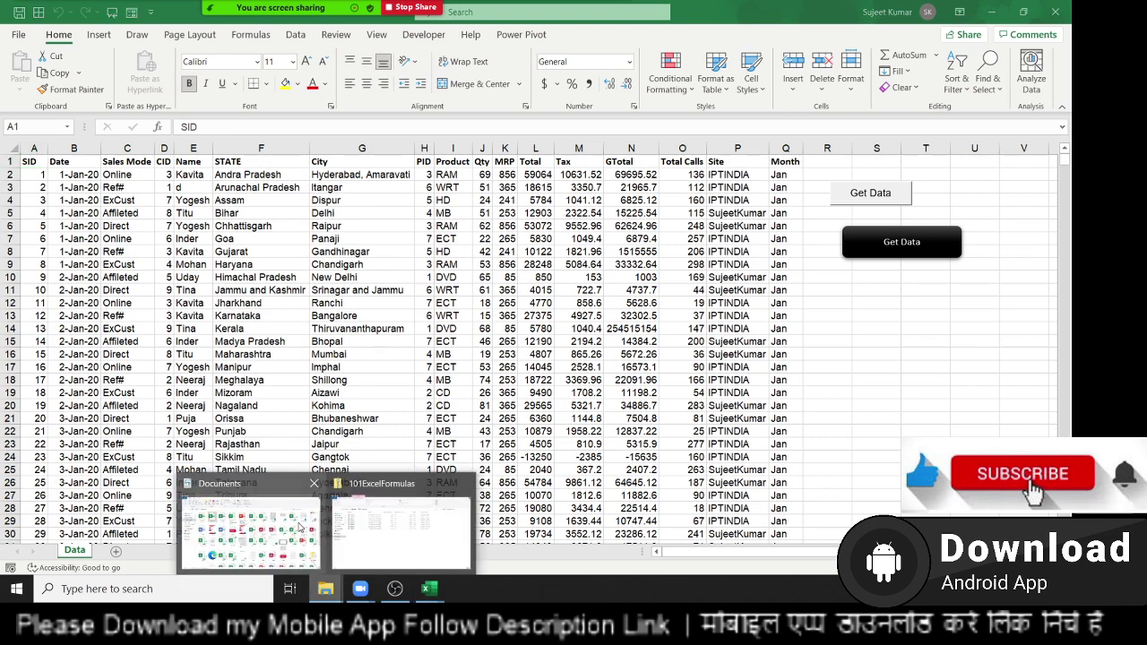
pyautogui.click(301, 528)
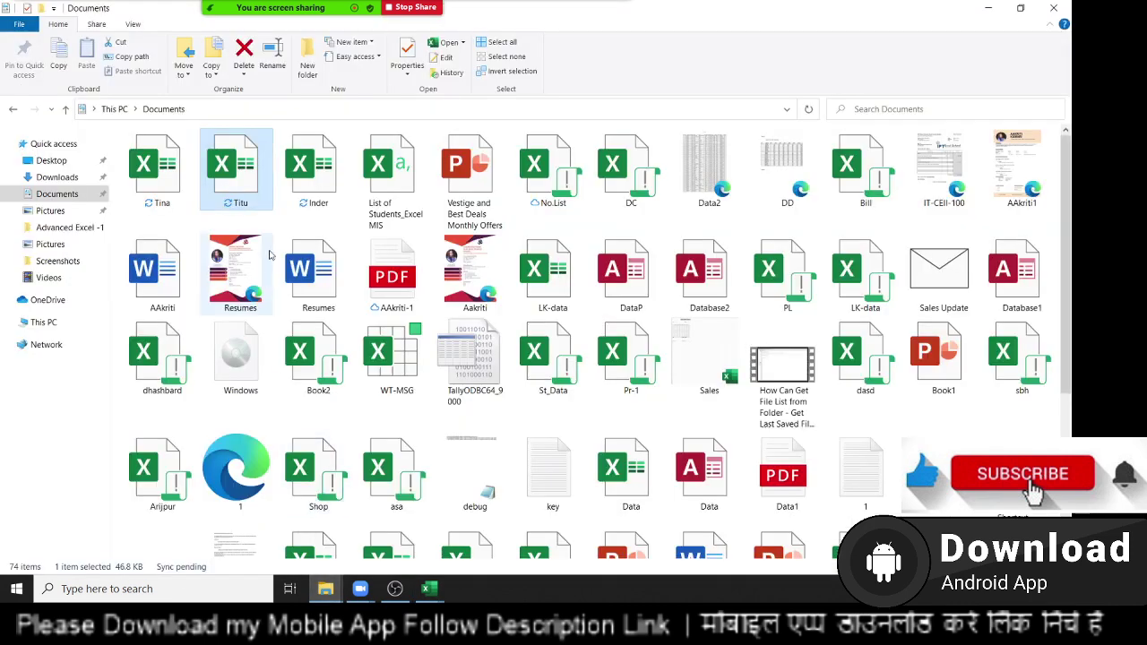
pyautogui.click(148, 190)
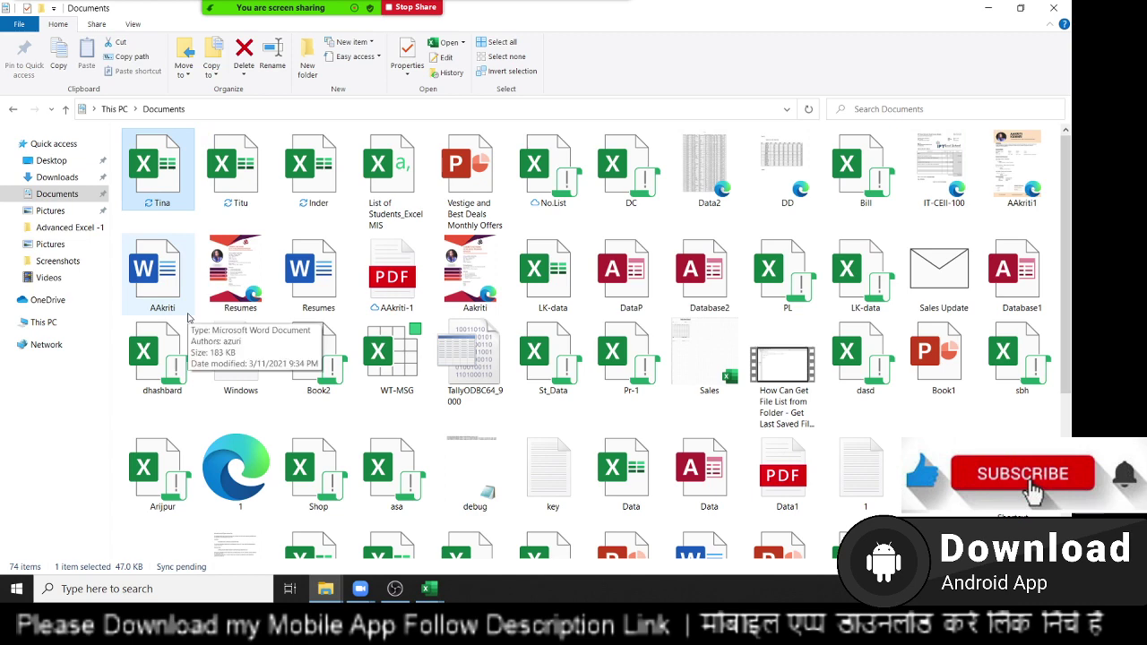
pyautogui.hotkey('alt', 'Tab')
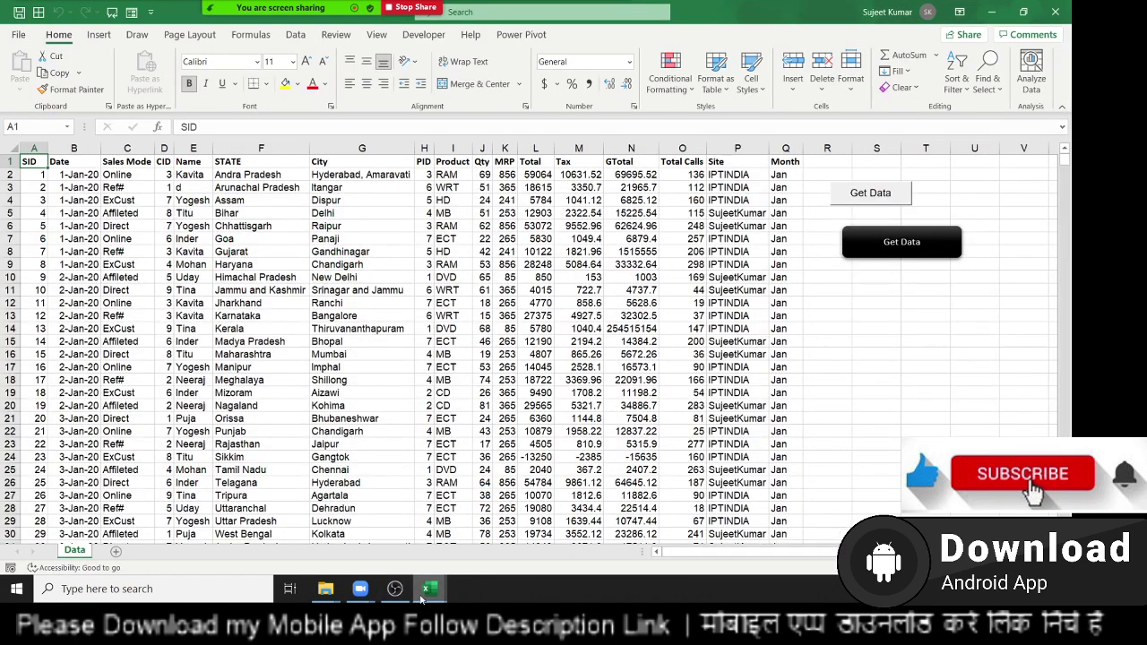
pyautogui.moveTo(430, 589)
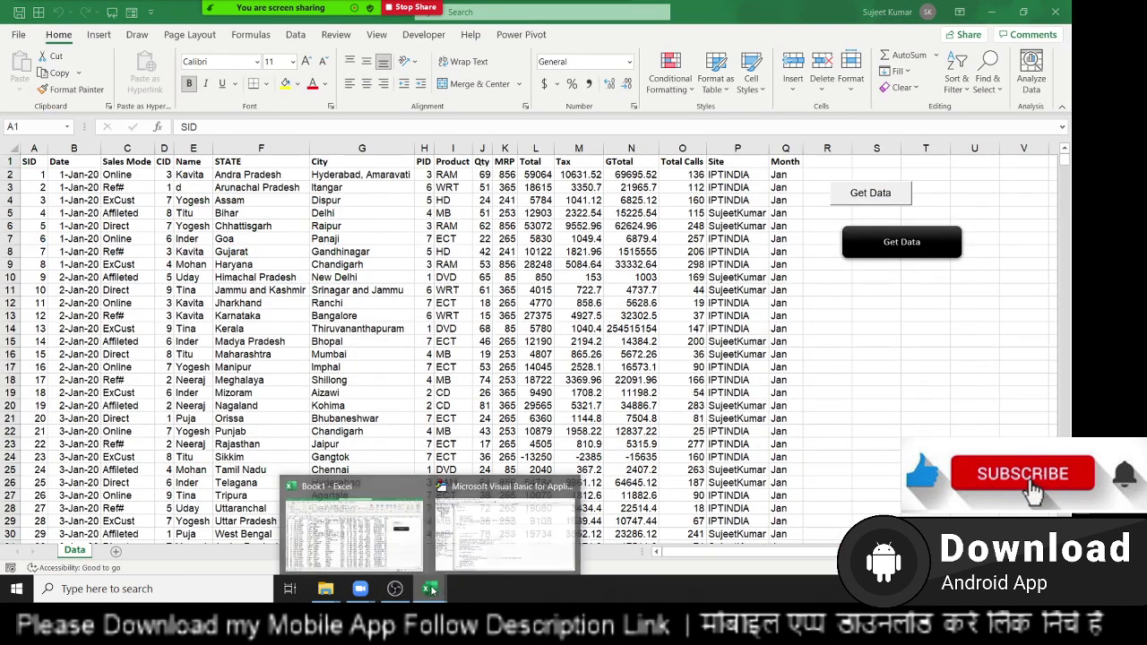
pyautogui.click(497, 542)
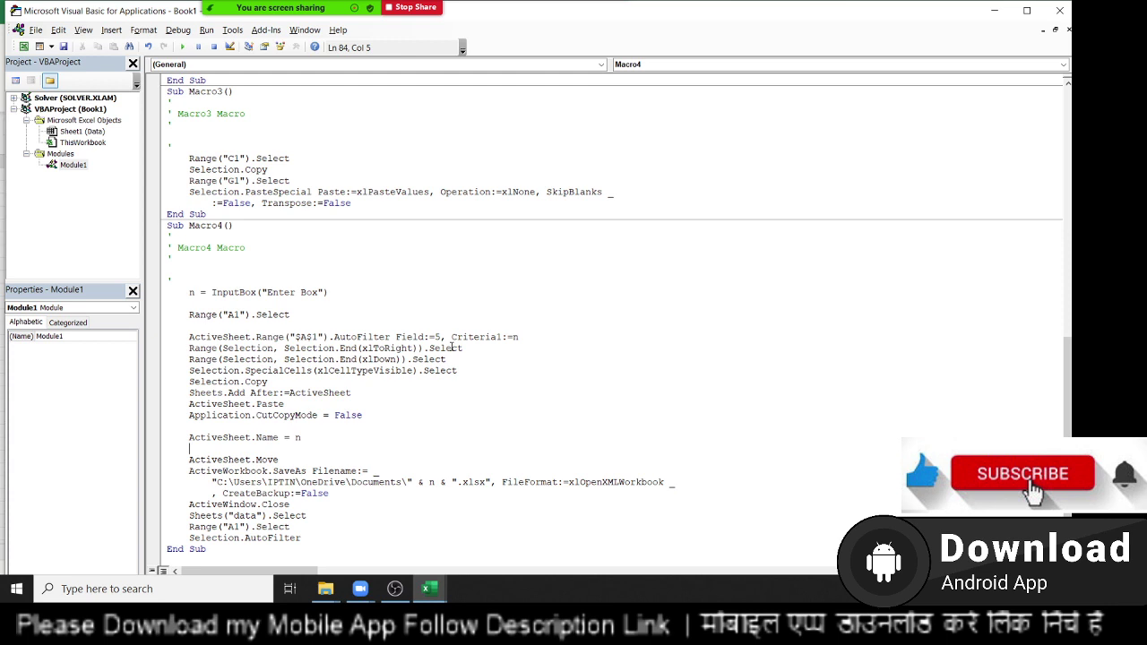
pyautogui.click(200, 326)
pyautogui.press('Up')
pyautogui.hotkey('shift', 'Down')
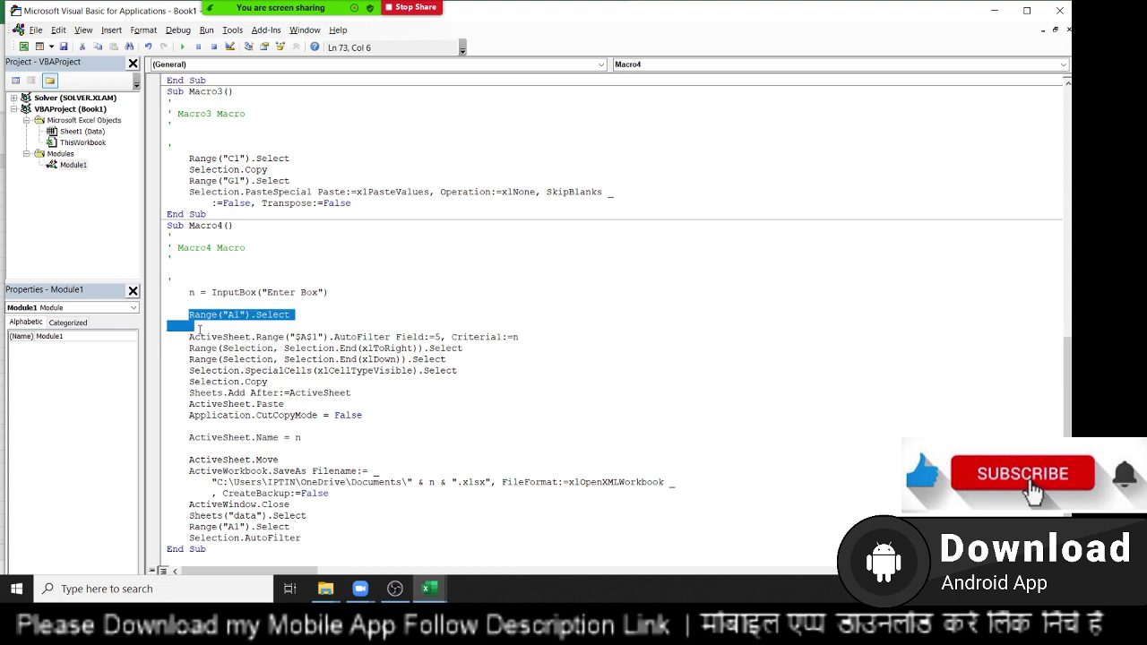
pyautogui.press('Up')
pyautogui.press('Up')
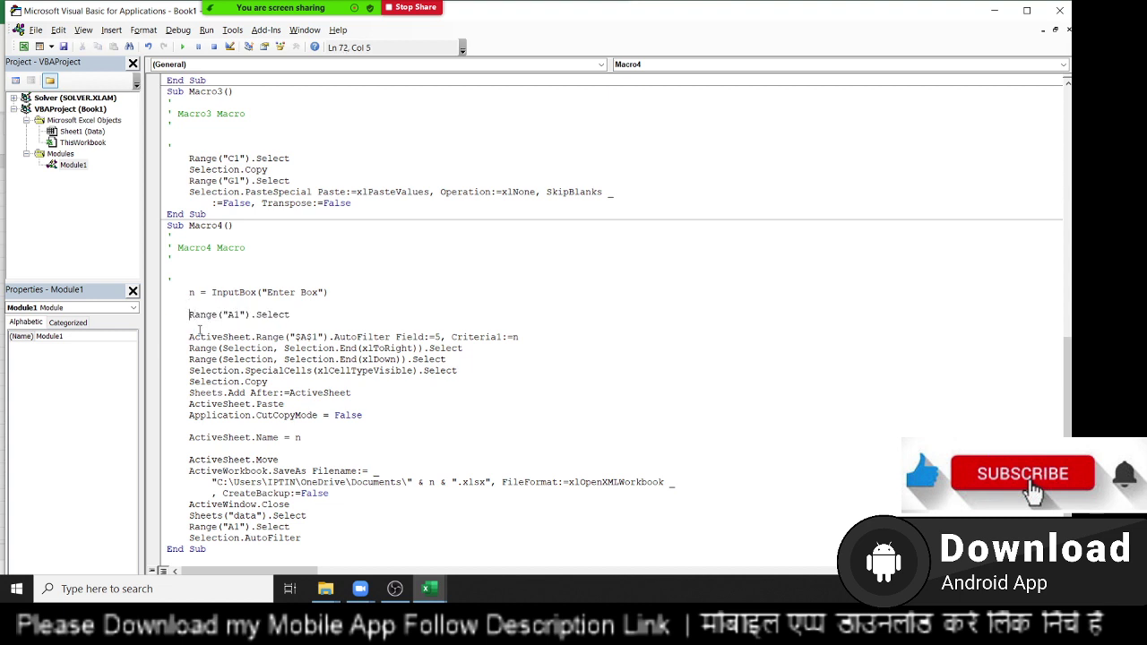
pyautogui.hotkey('shift', 'Down')
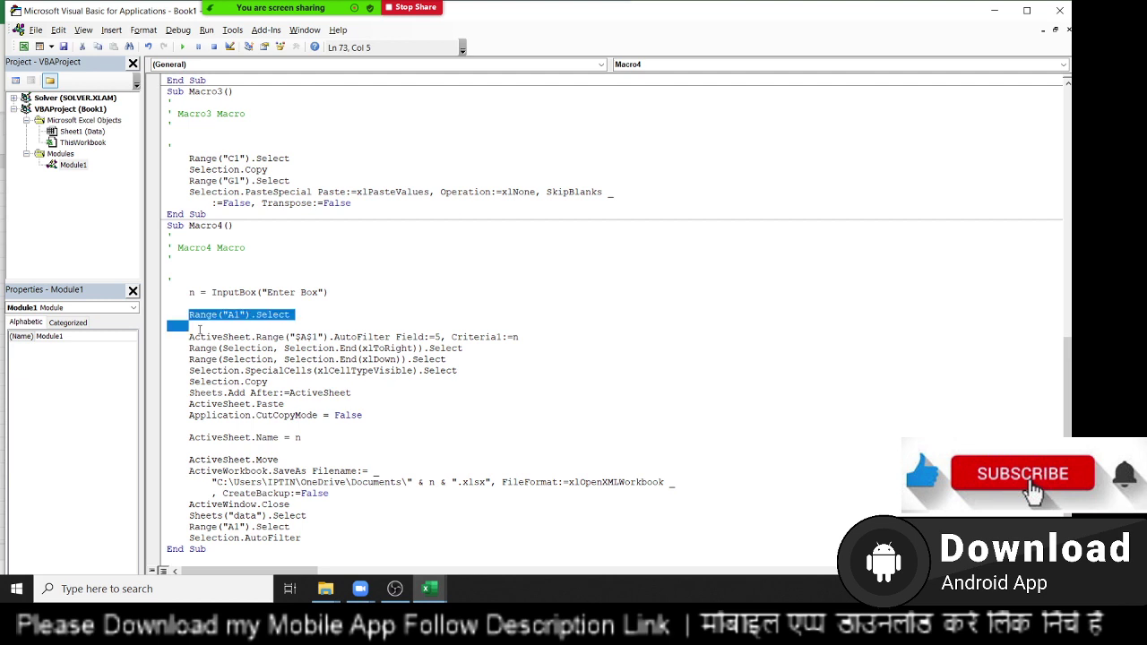
pyautogui.press('Down')
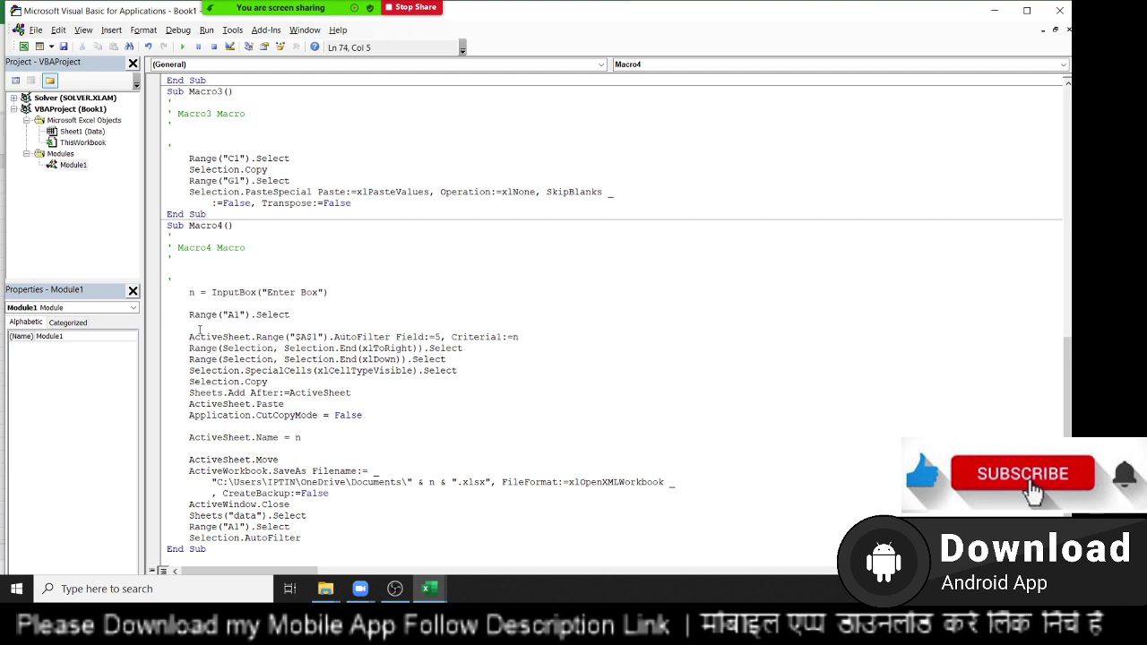
pyautogui.hotkey('shift', 'Down')
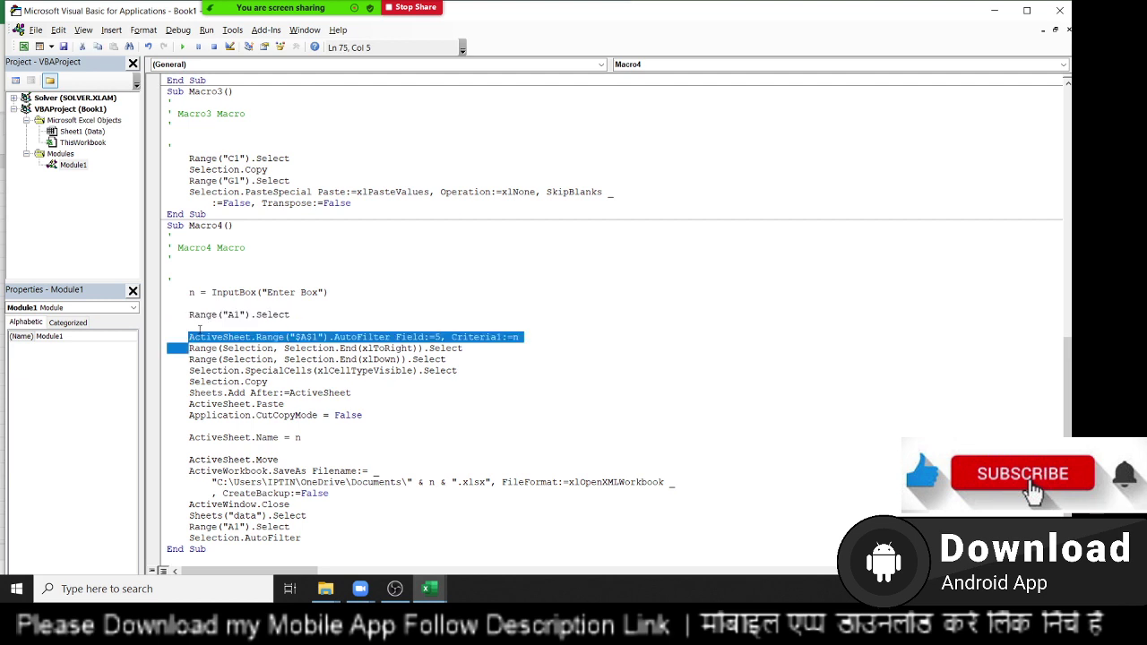
pyautogui.click(396, 348)
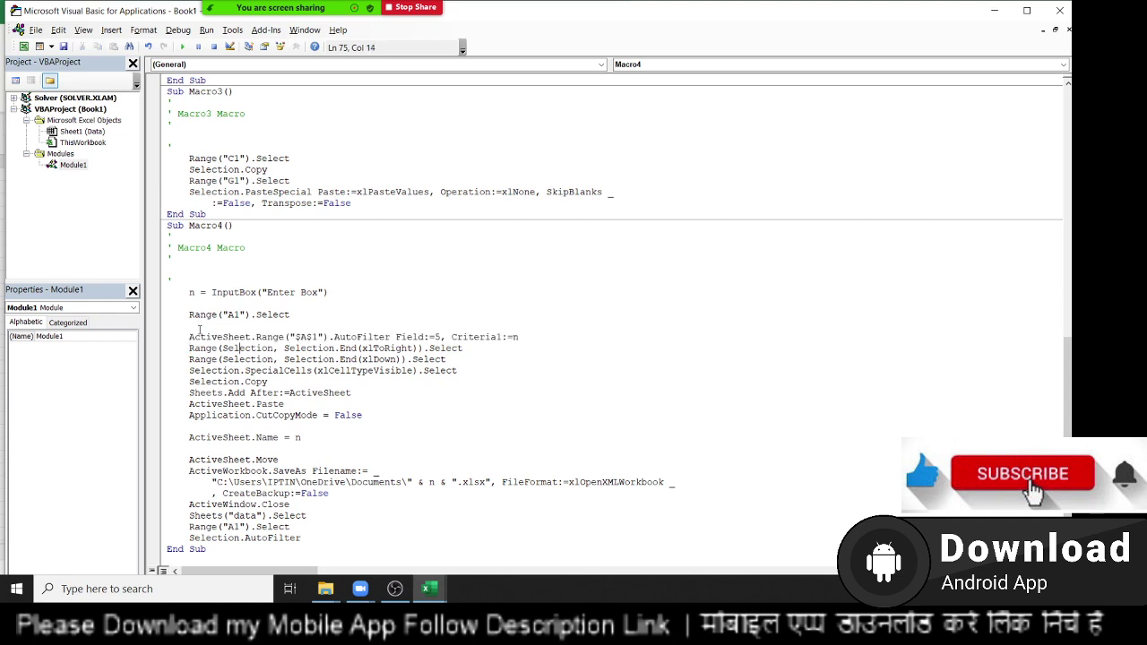
pyautogui.hotkey('alt', 'F11')
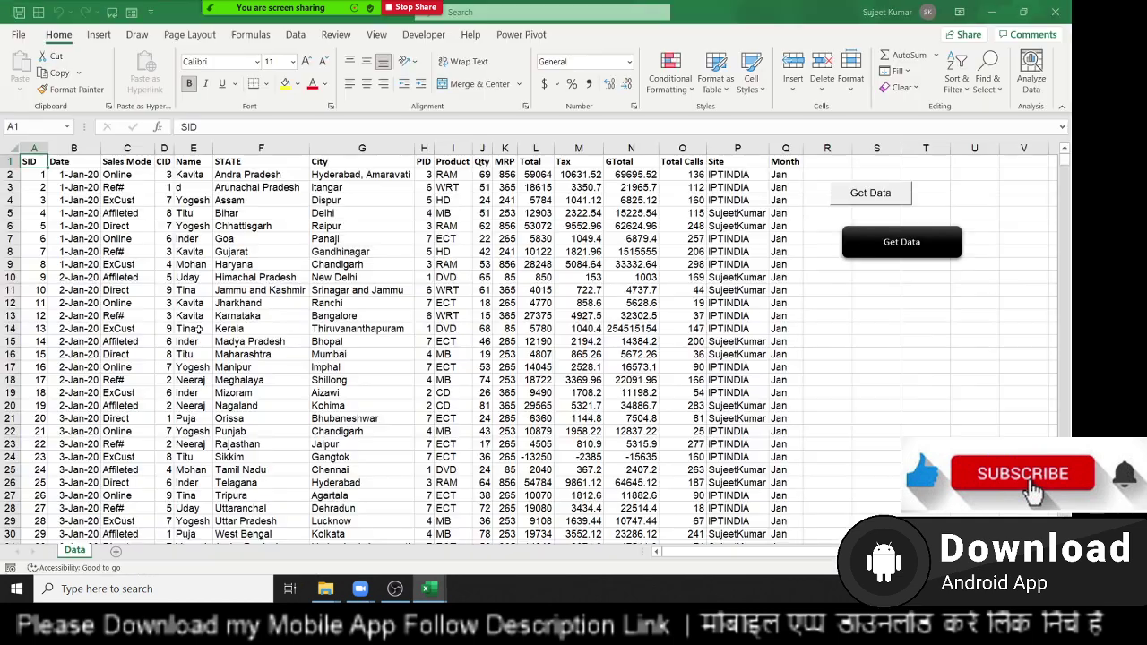
pyautogui.press('Right')
pyautogui.press('Right')
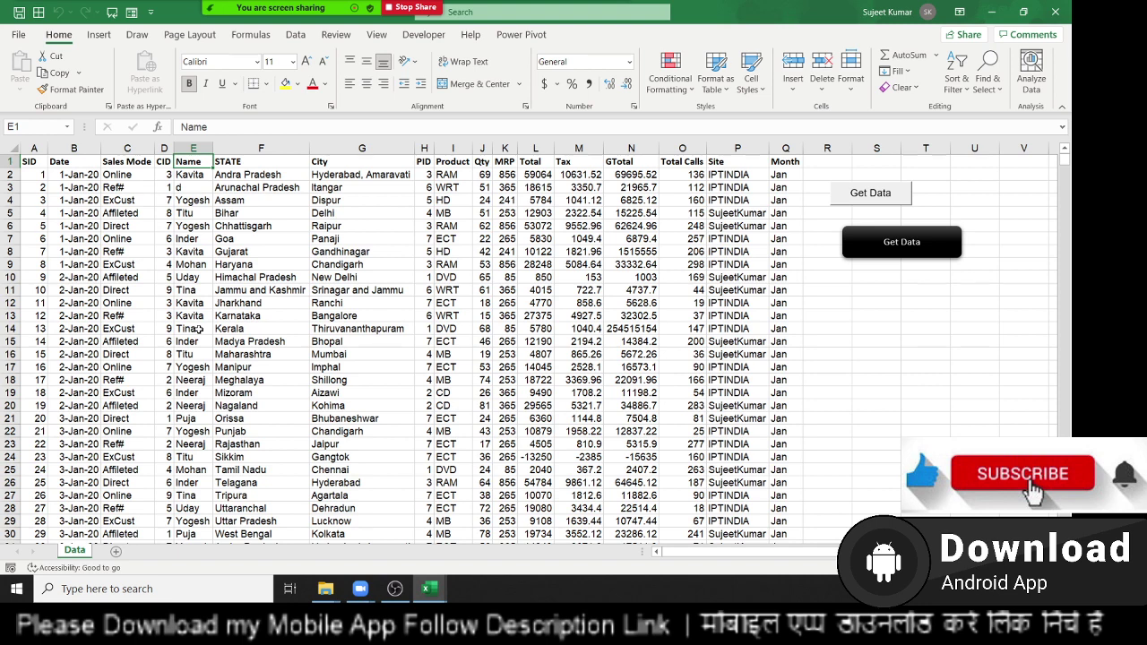
pyautogui.hotkey('ctrl', 'shift', 'Left')
pyautogui.hotkey('alt', 'F11')
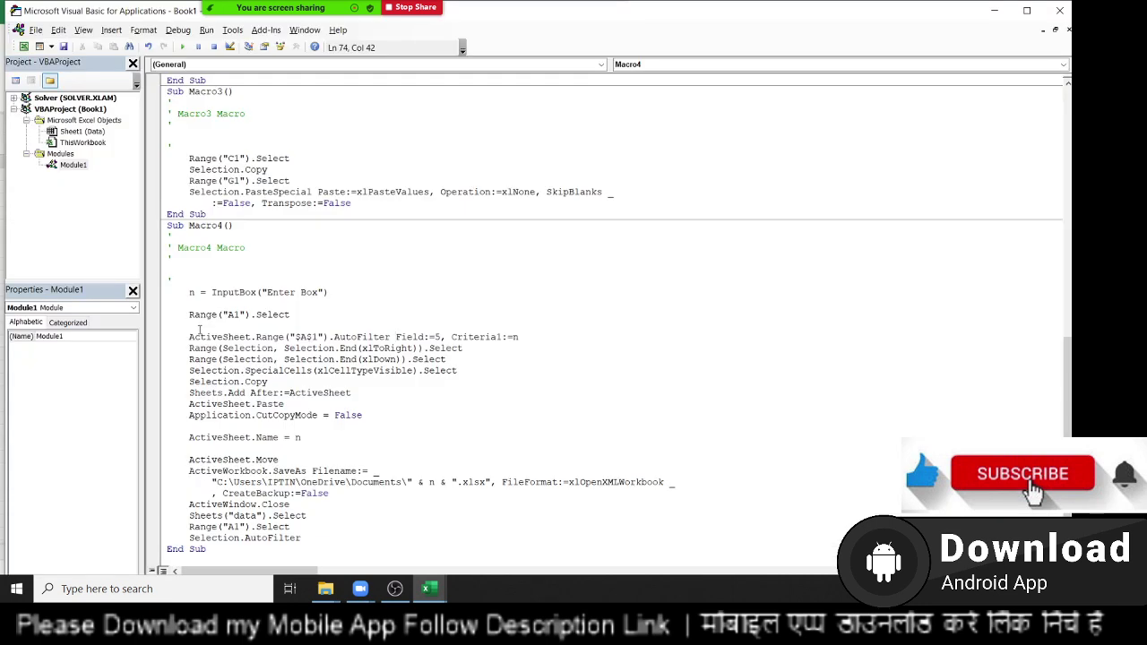
pyautogui.press('Down')
pyautogui.hotkey('shift', 'Down')
pyautogui.press('Down')
pyautogui.press('Down')
pyautogui.hotkey('shift', 'Down')
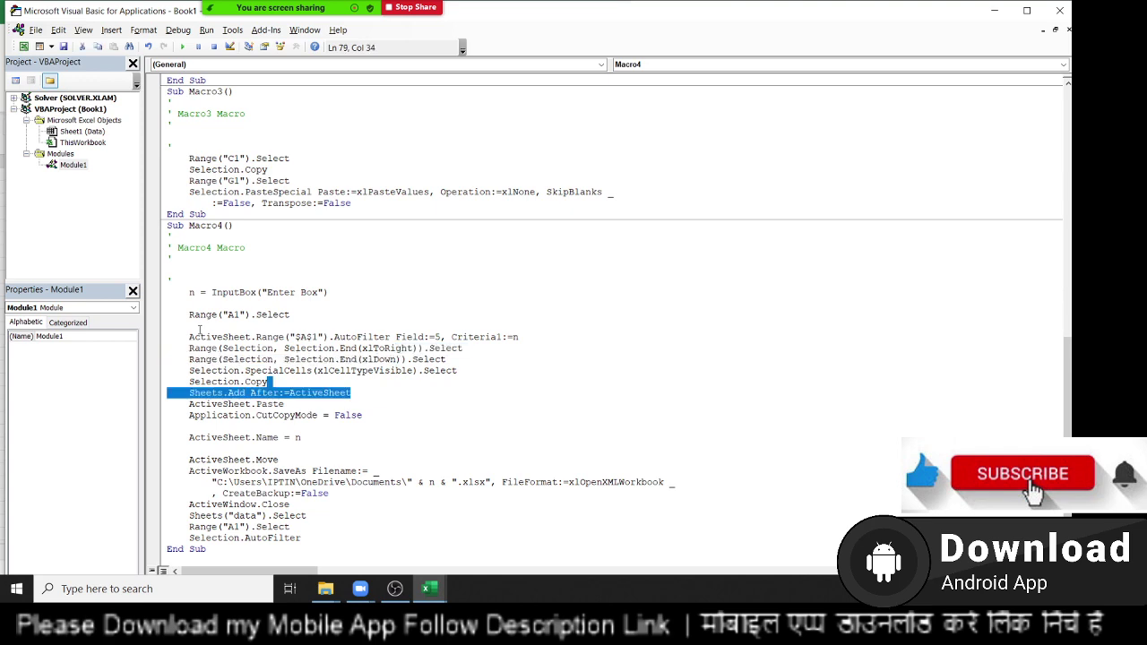
pyautogui.hotkey('alt', 'F11')
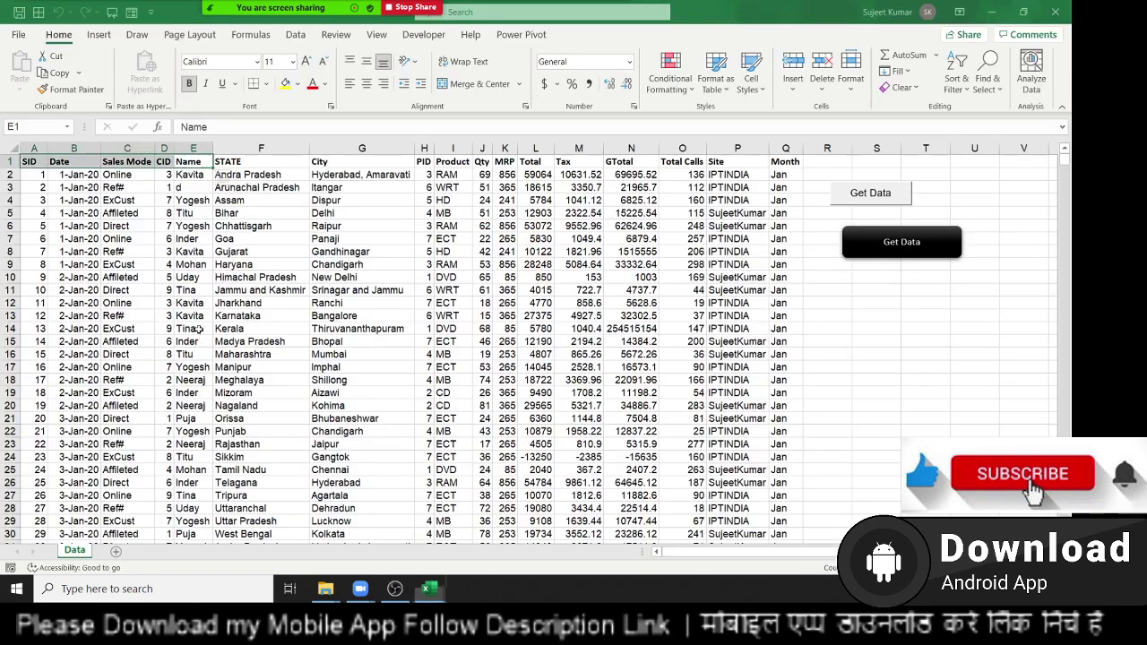